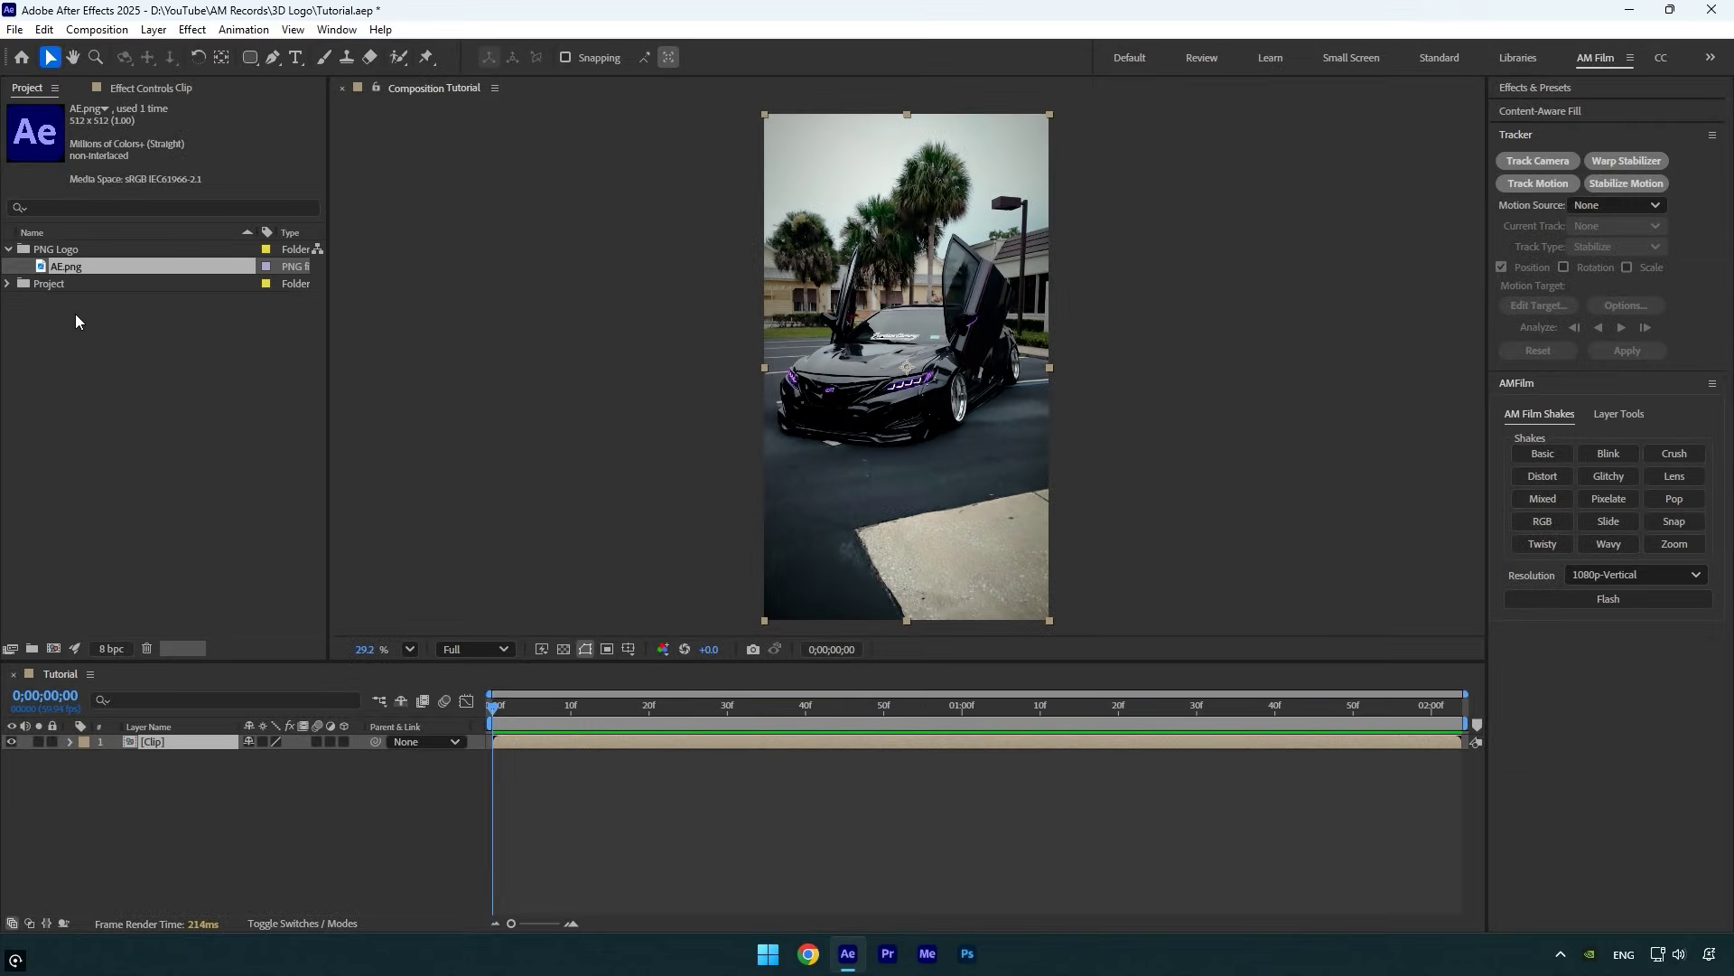
Add AE.png above Clip in the Tutorial composition and switch it to a 3D layer
drag(62, 266, 147, 735)
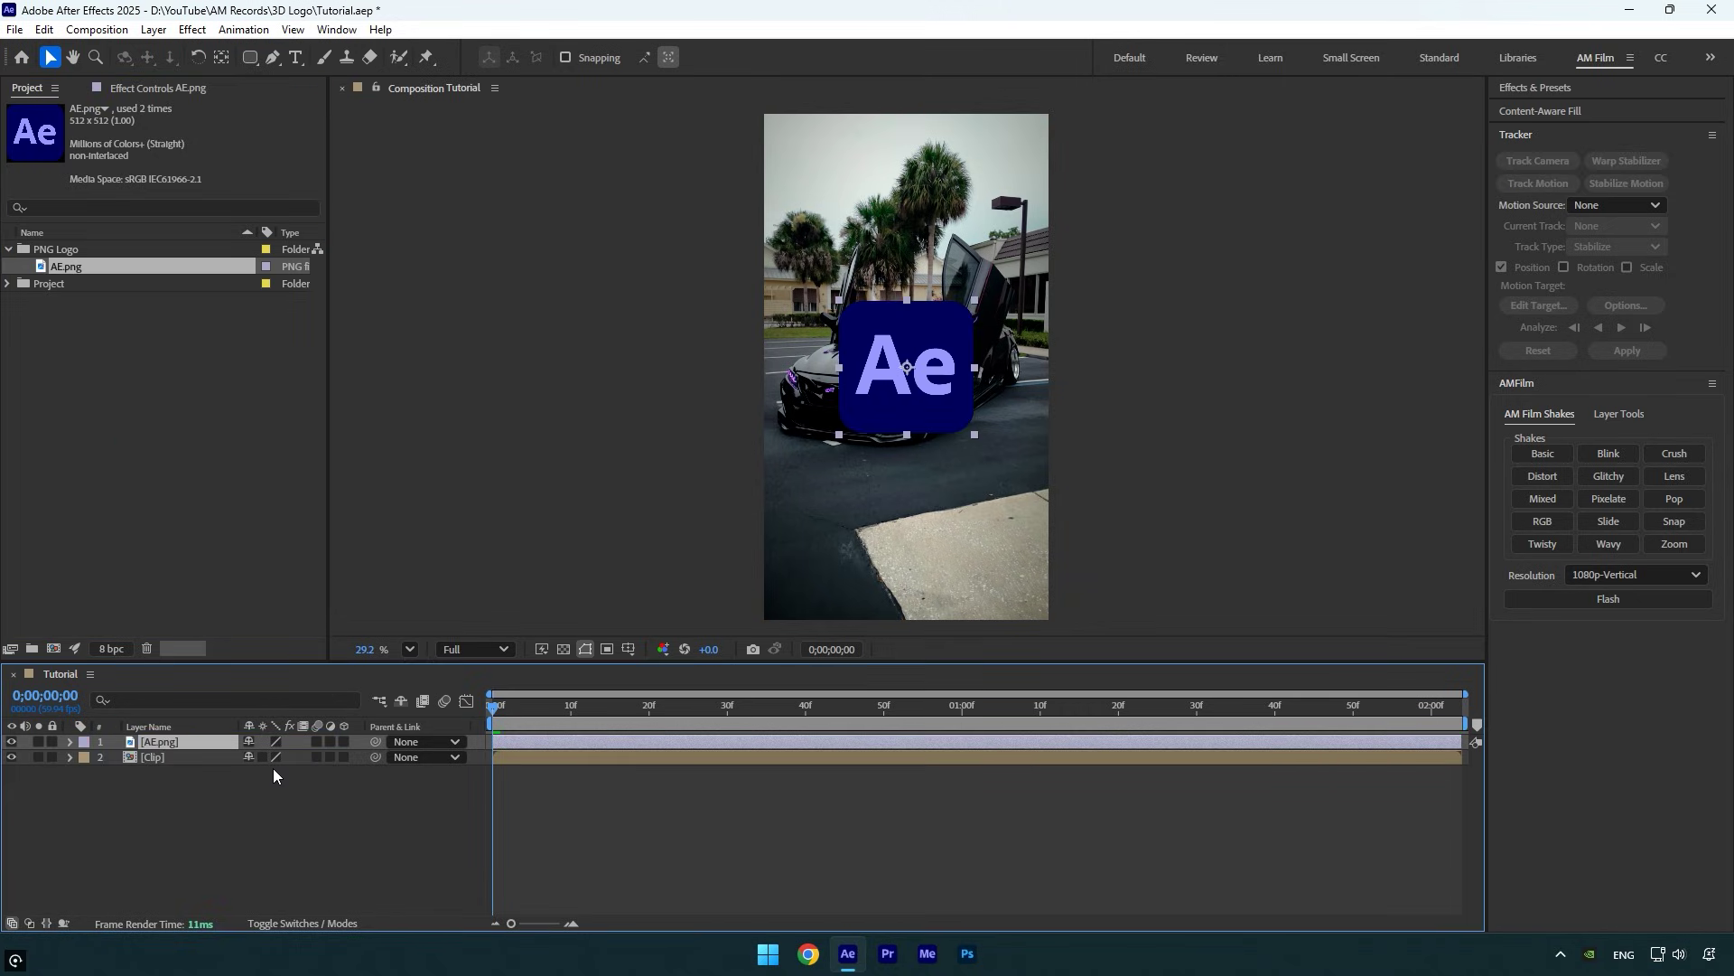
click(344, 741)
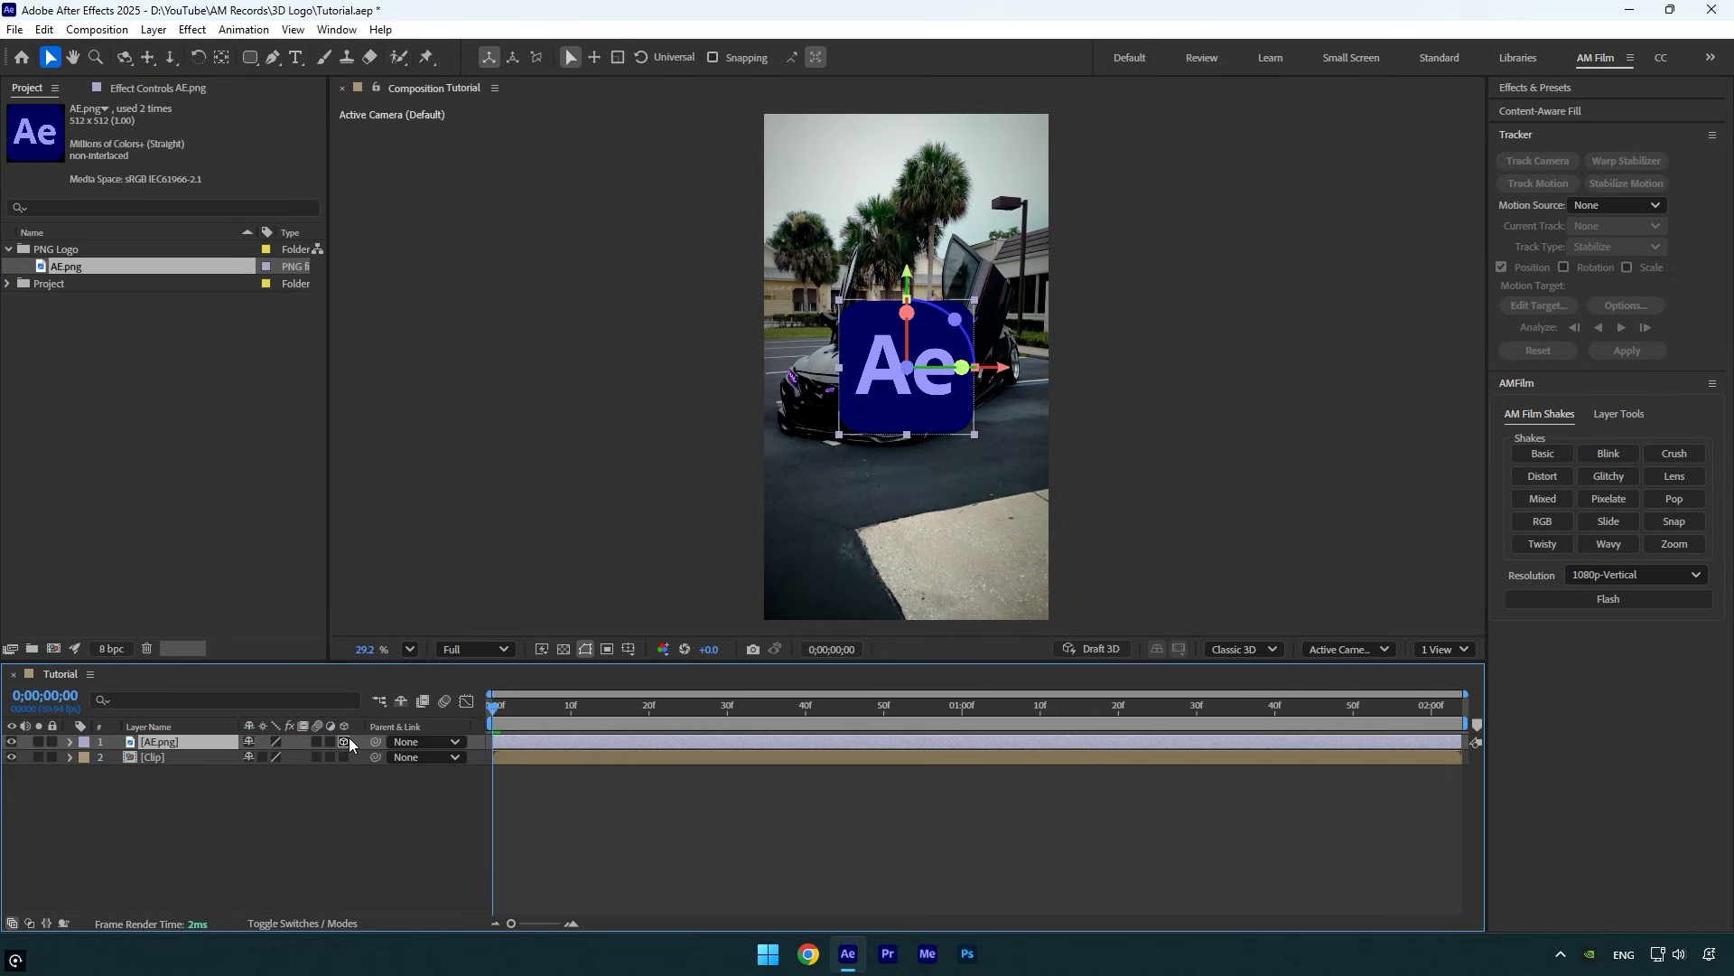
click(246, 804)
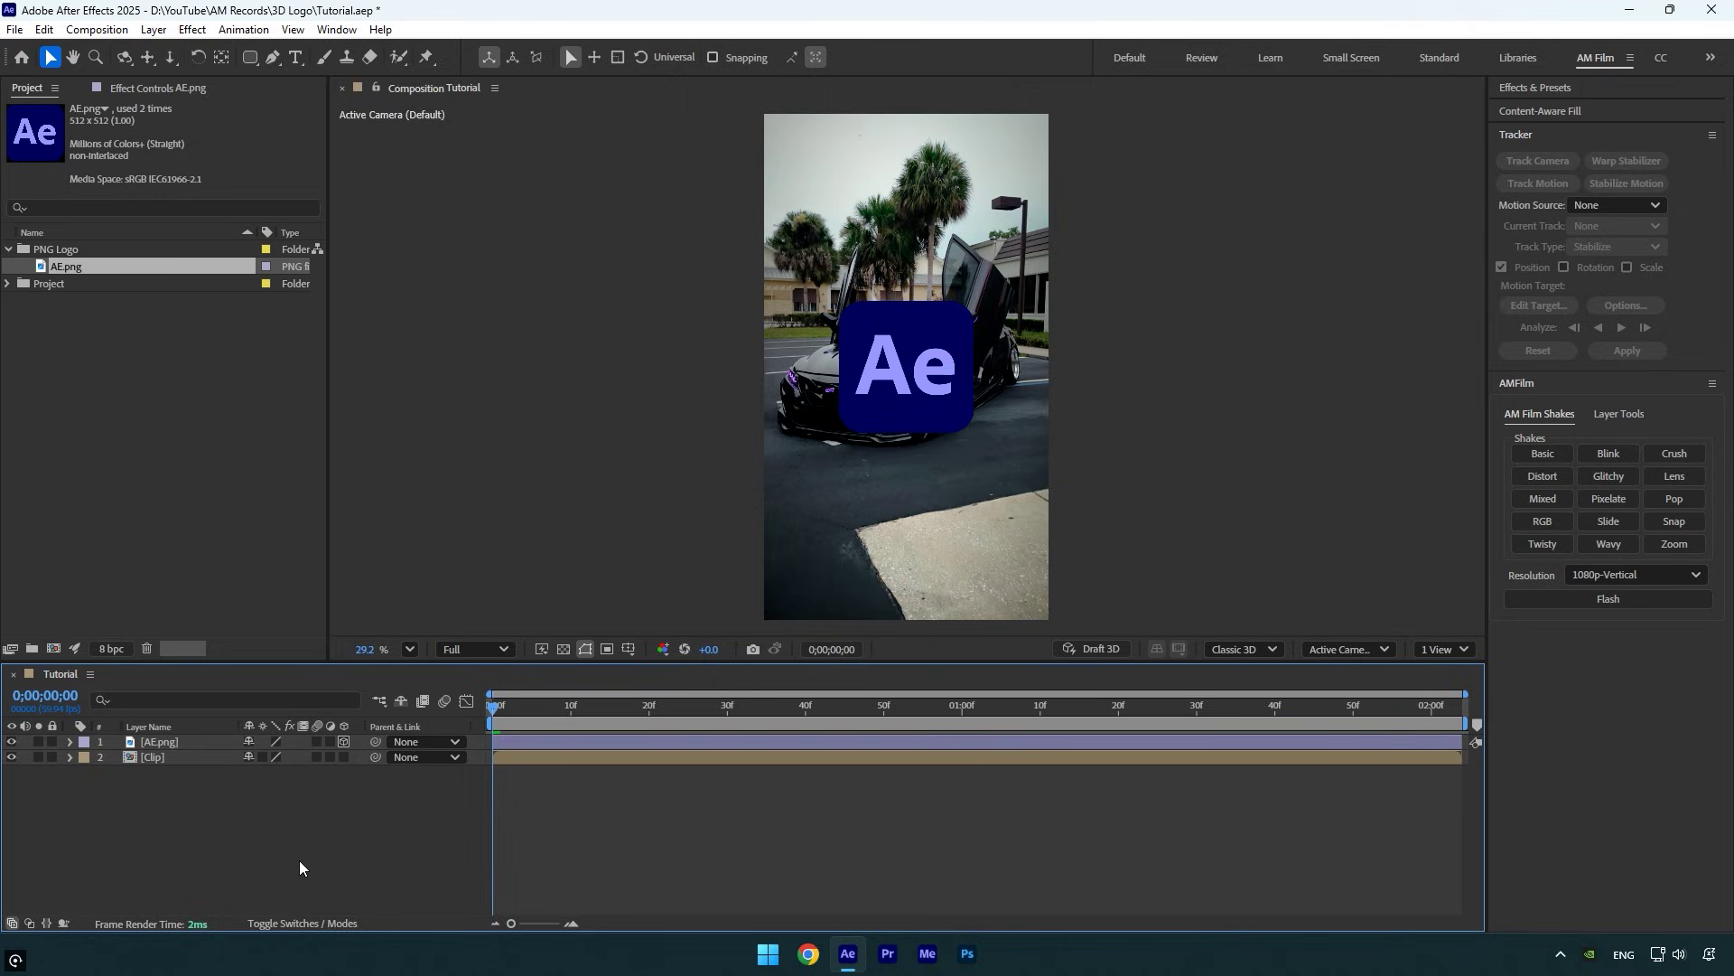
Draw a composition-sized white rounded rectangle, then trim it shorter and narrower
click(250, 59)
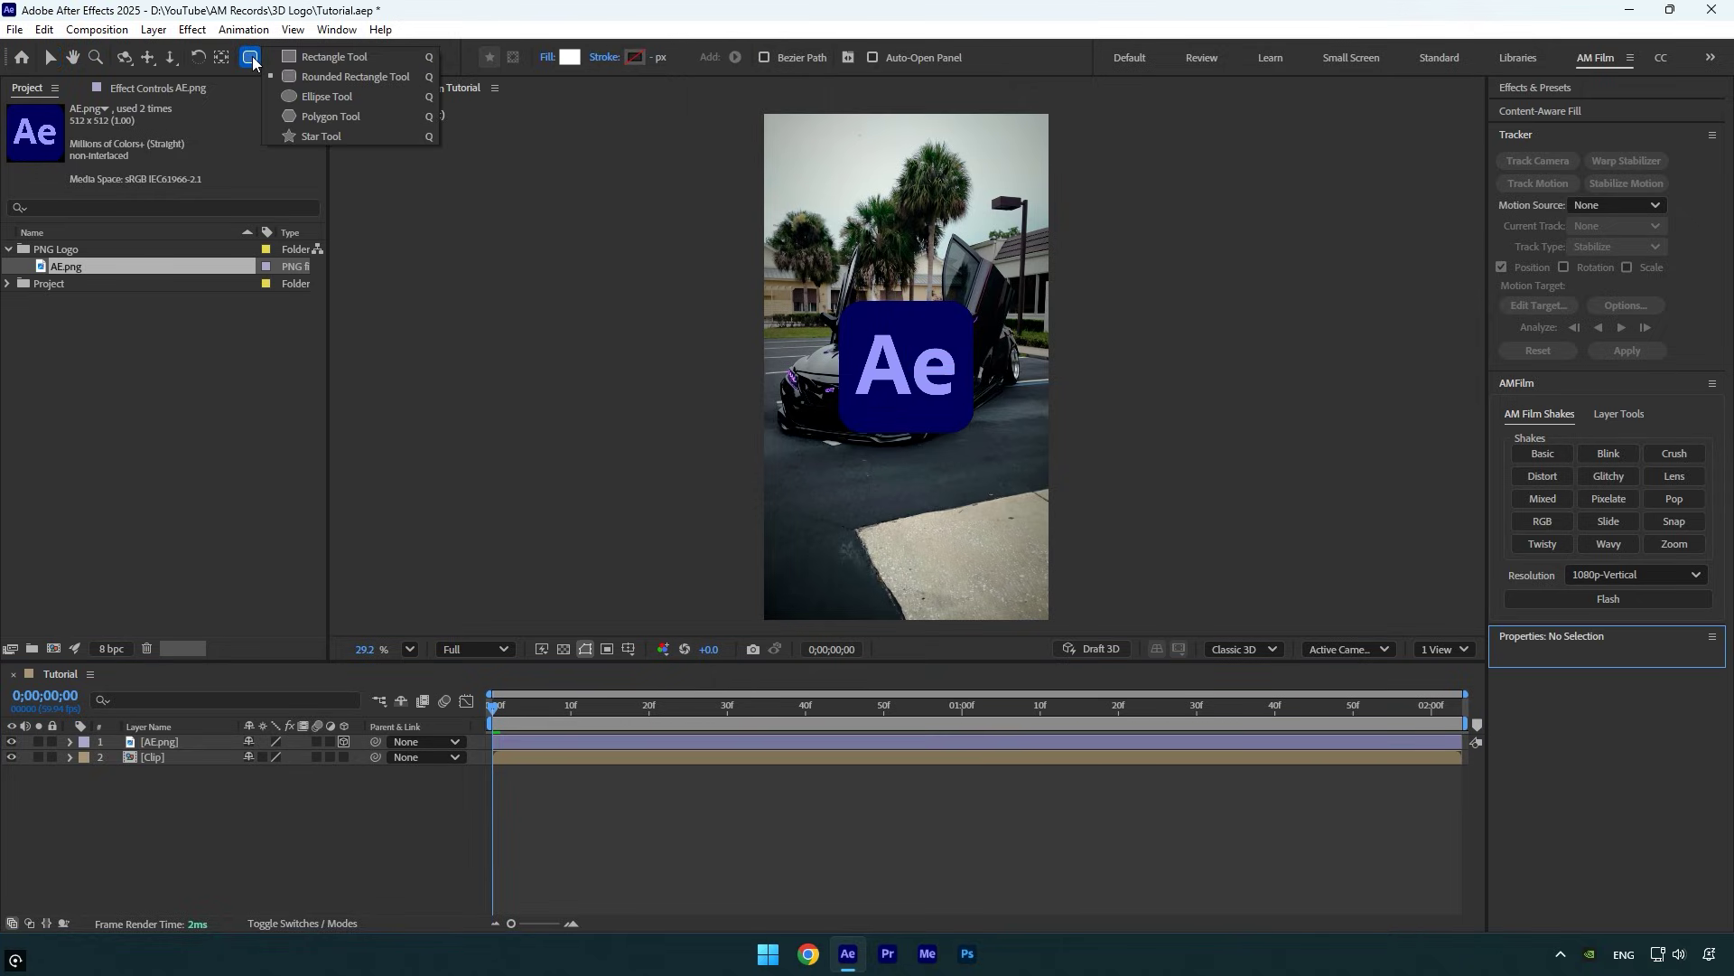
click(349, 83)
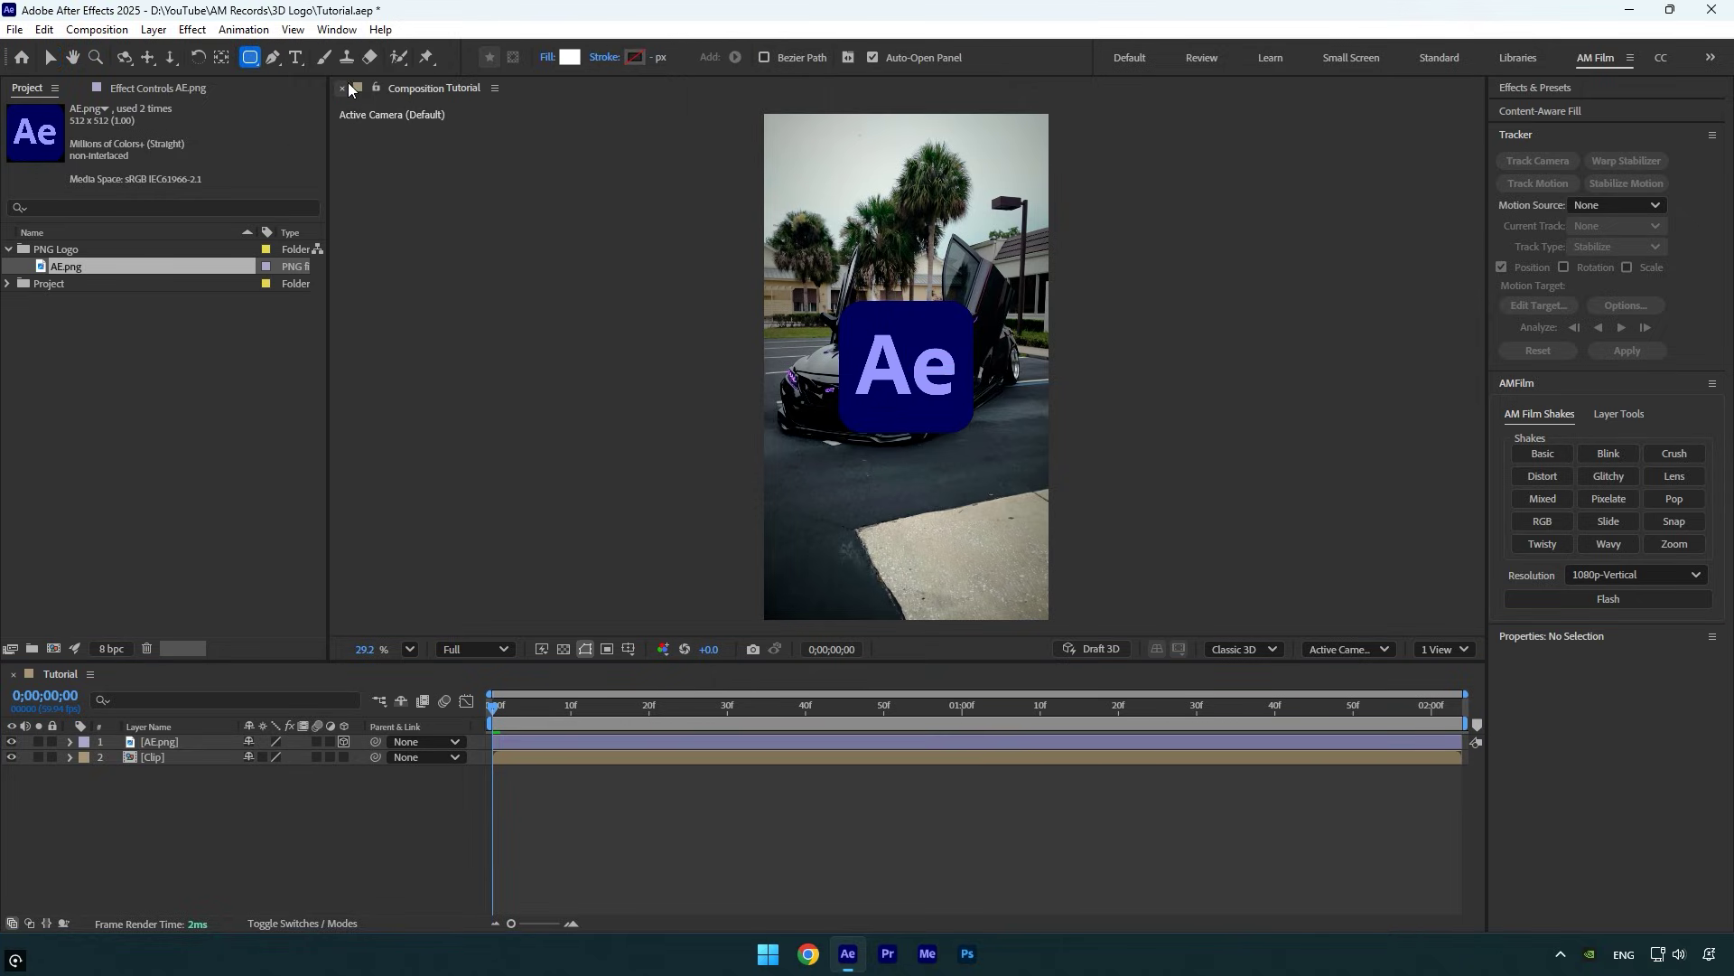
double_click(251, 60)
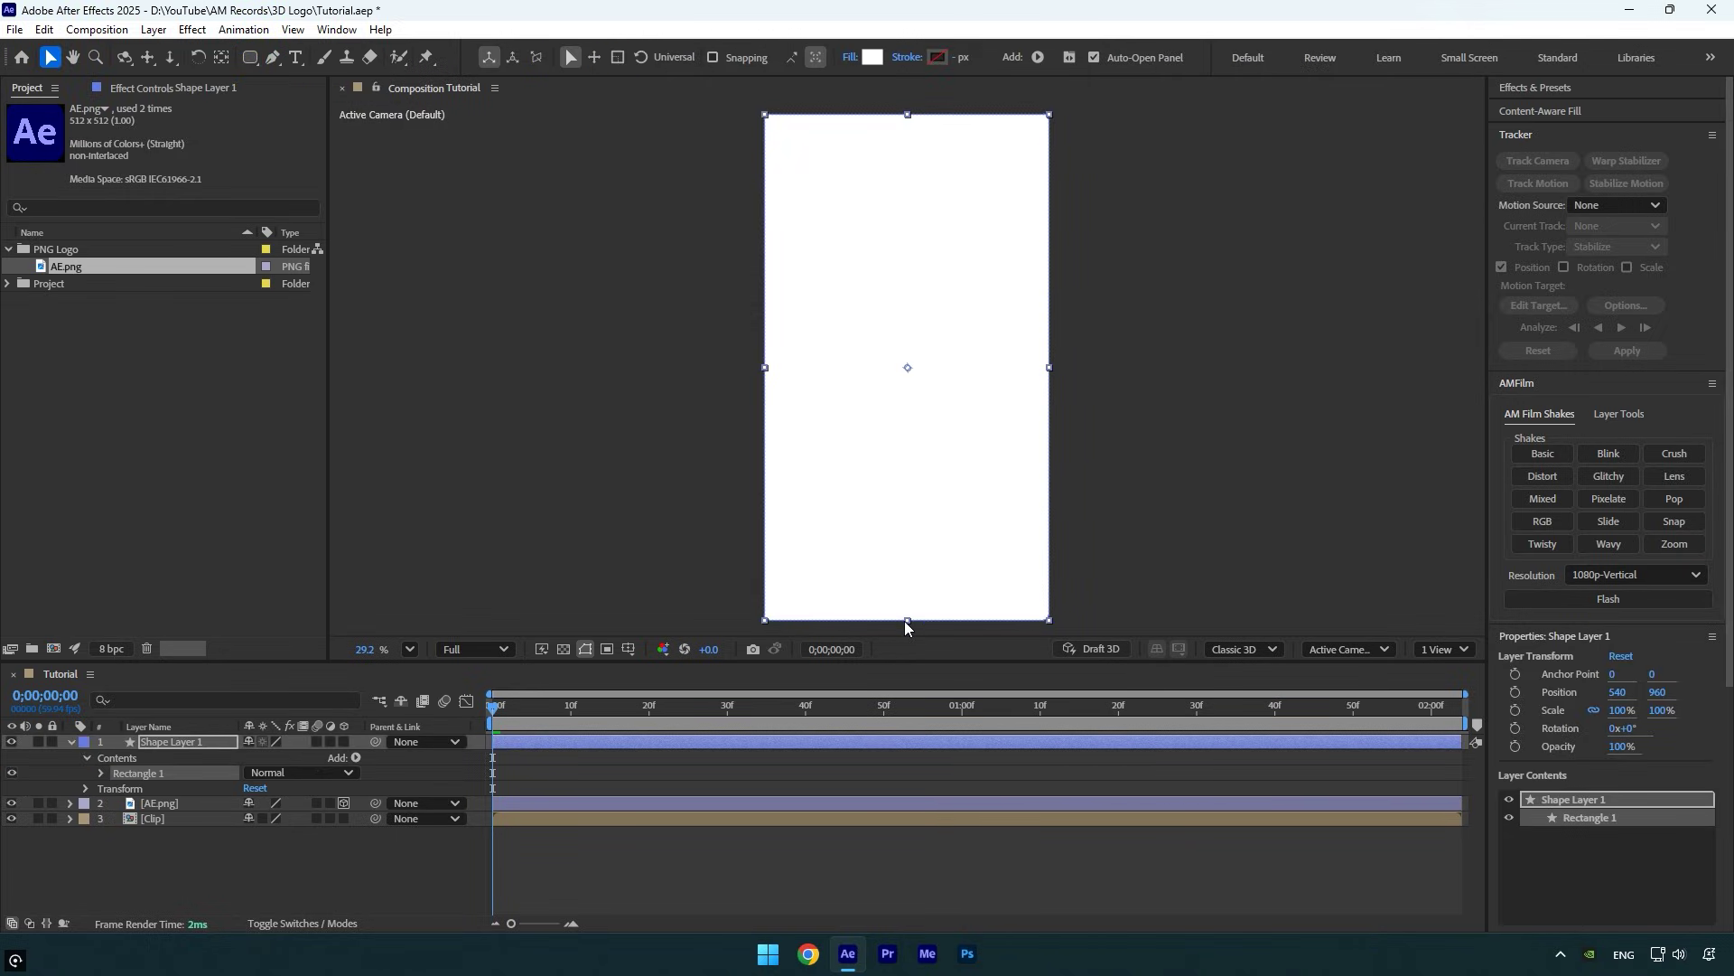
drag(907, 621, 899, 468)
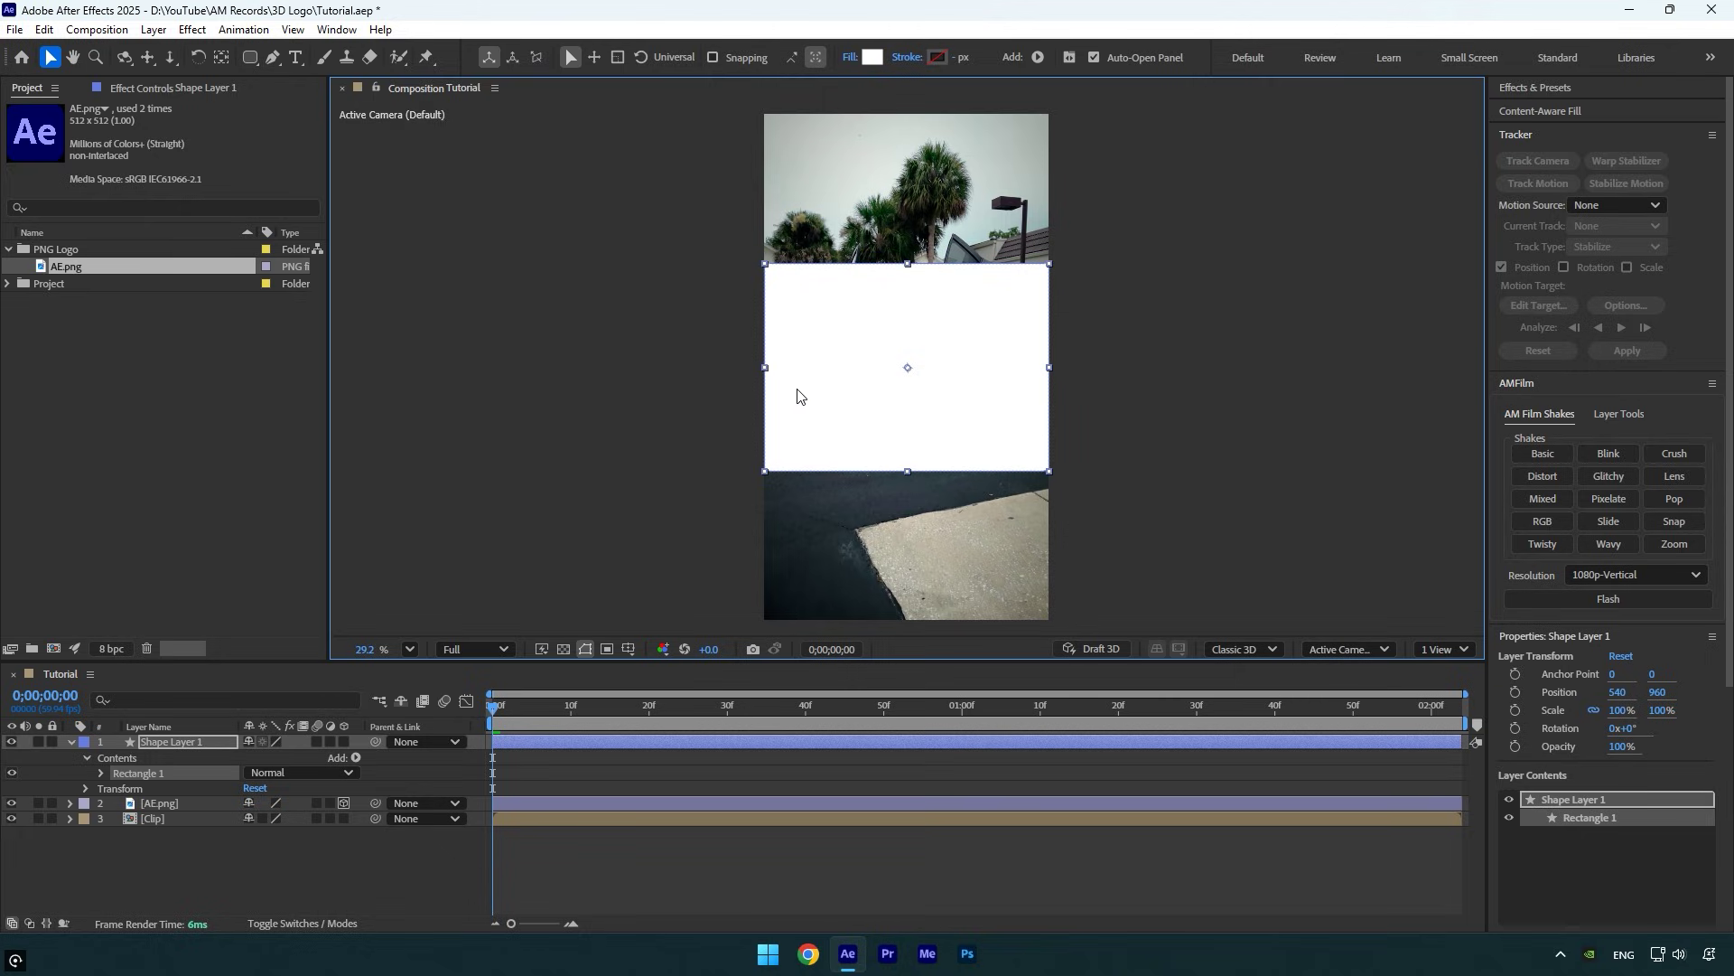
drag(766, 370, 803, 368)
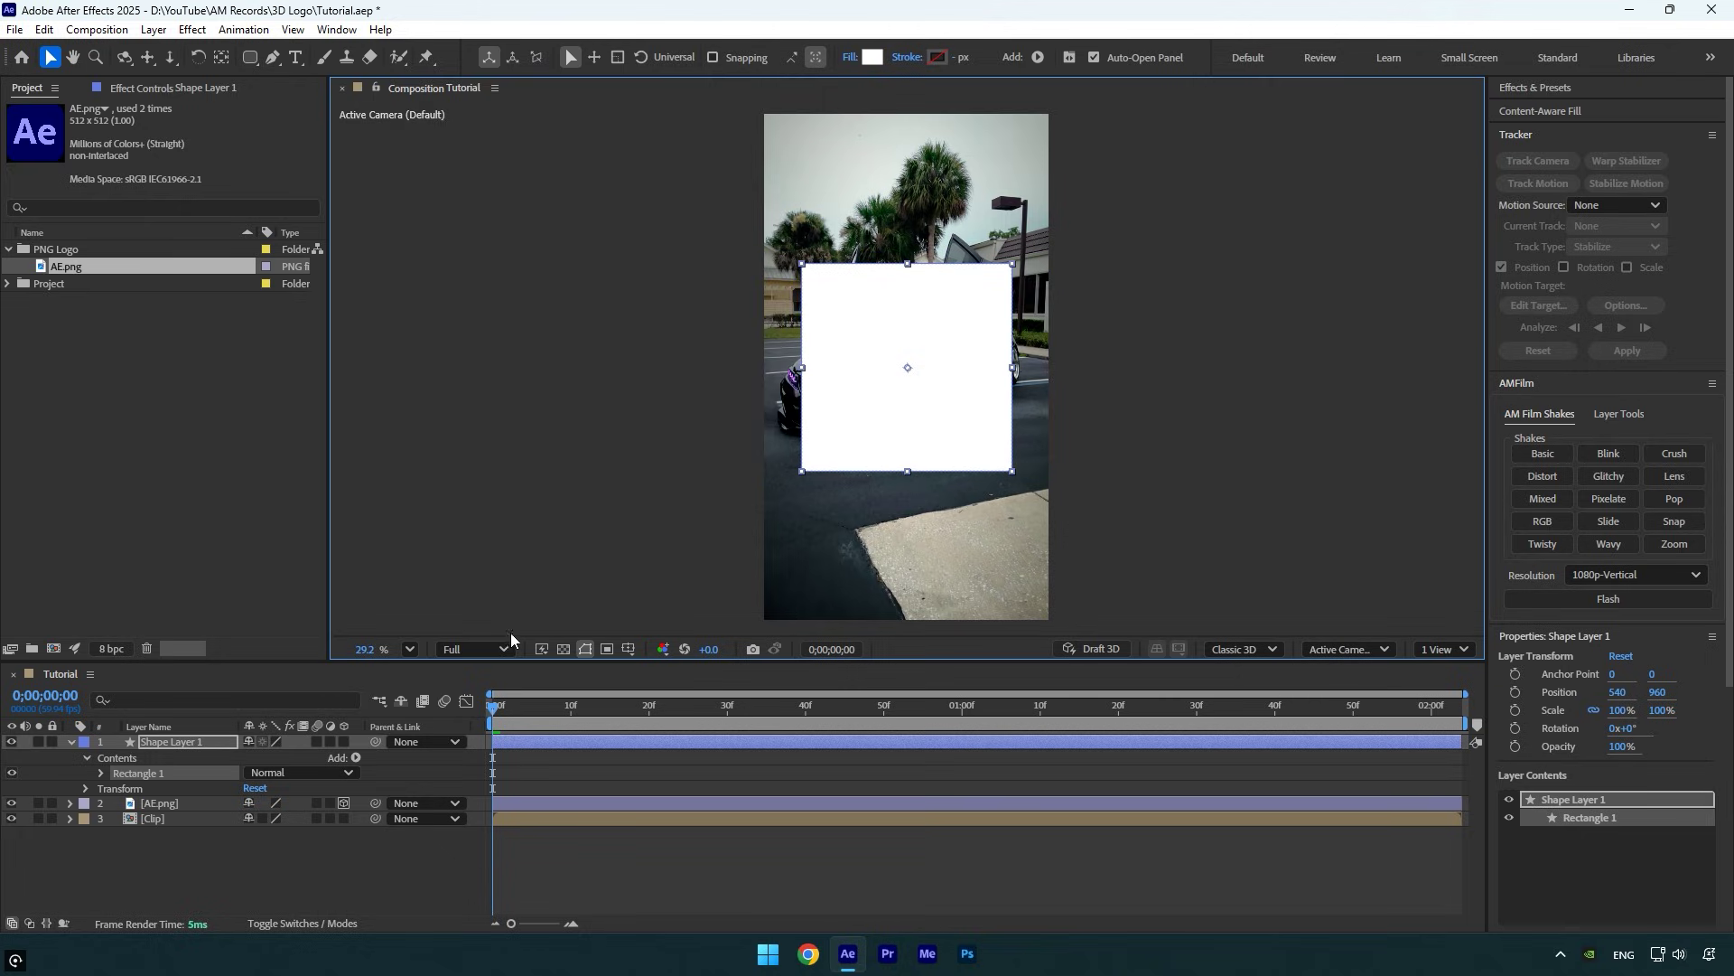
Move the shape layer beneath AE.png and rename it 'Main shape'
drag(162, 741, 163, 812)
key(Return)
text(M)
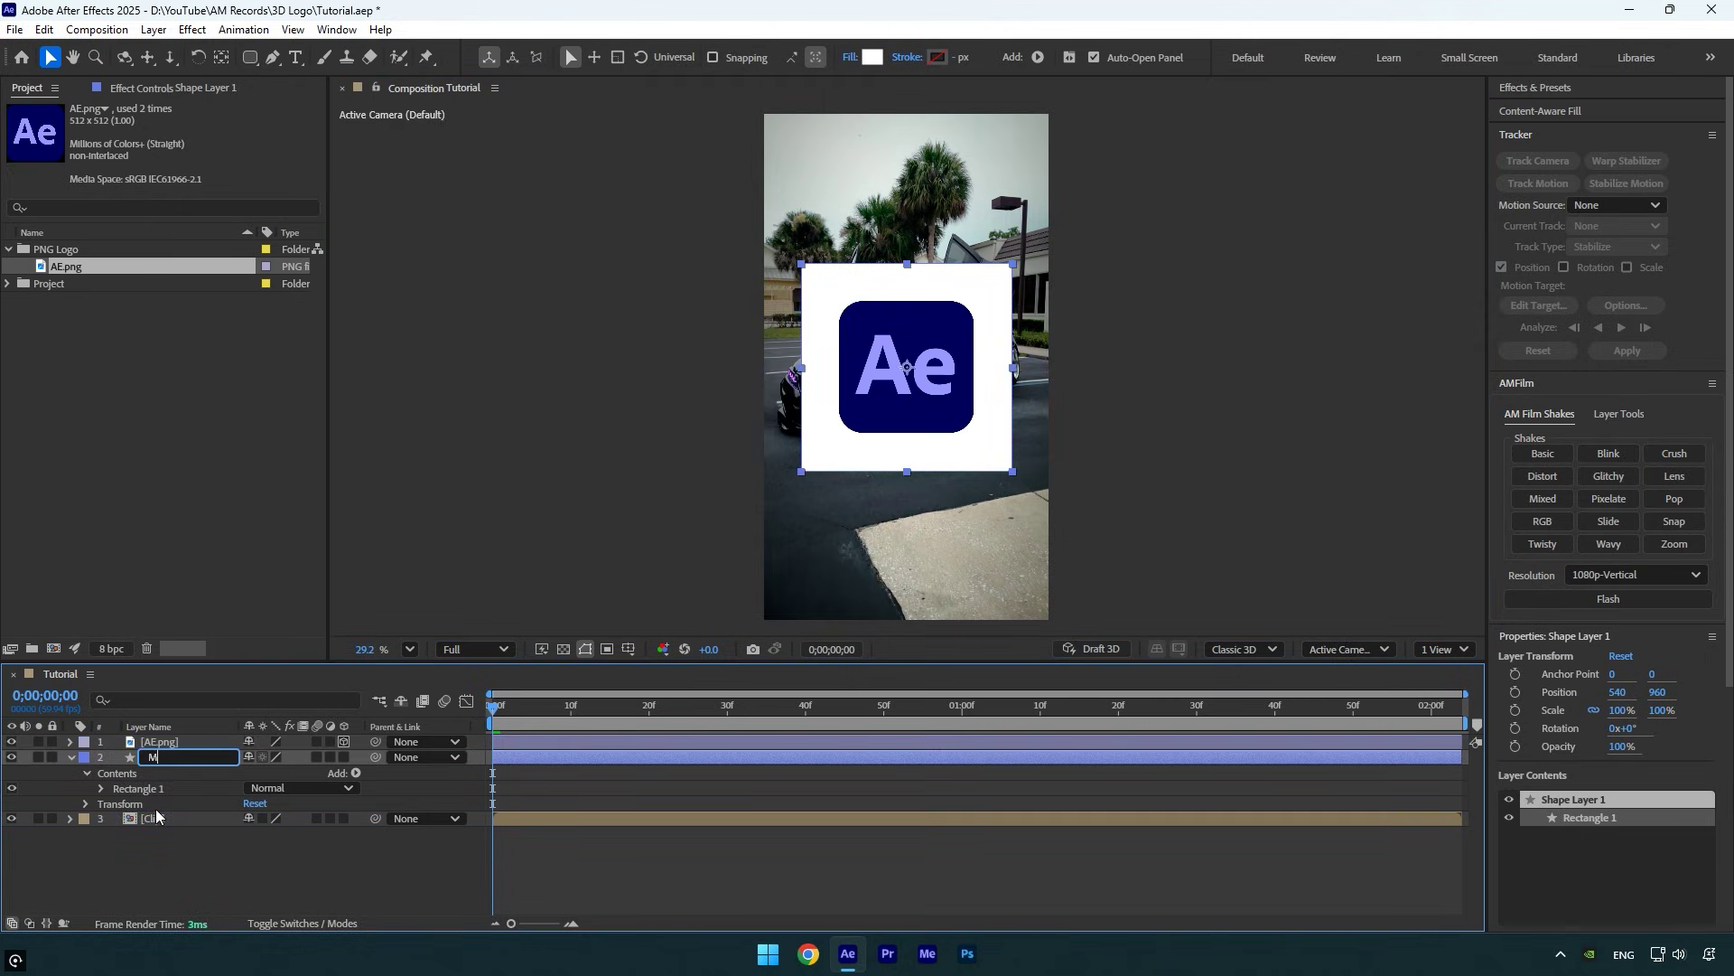
text(ain shape)
key(Return)
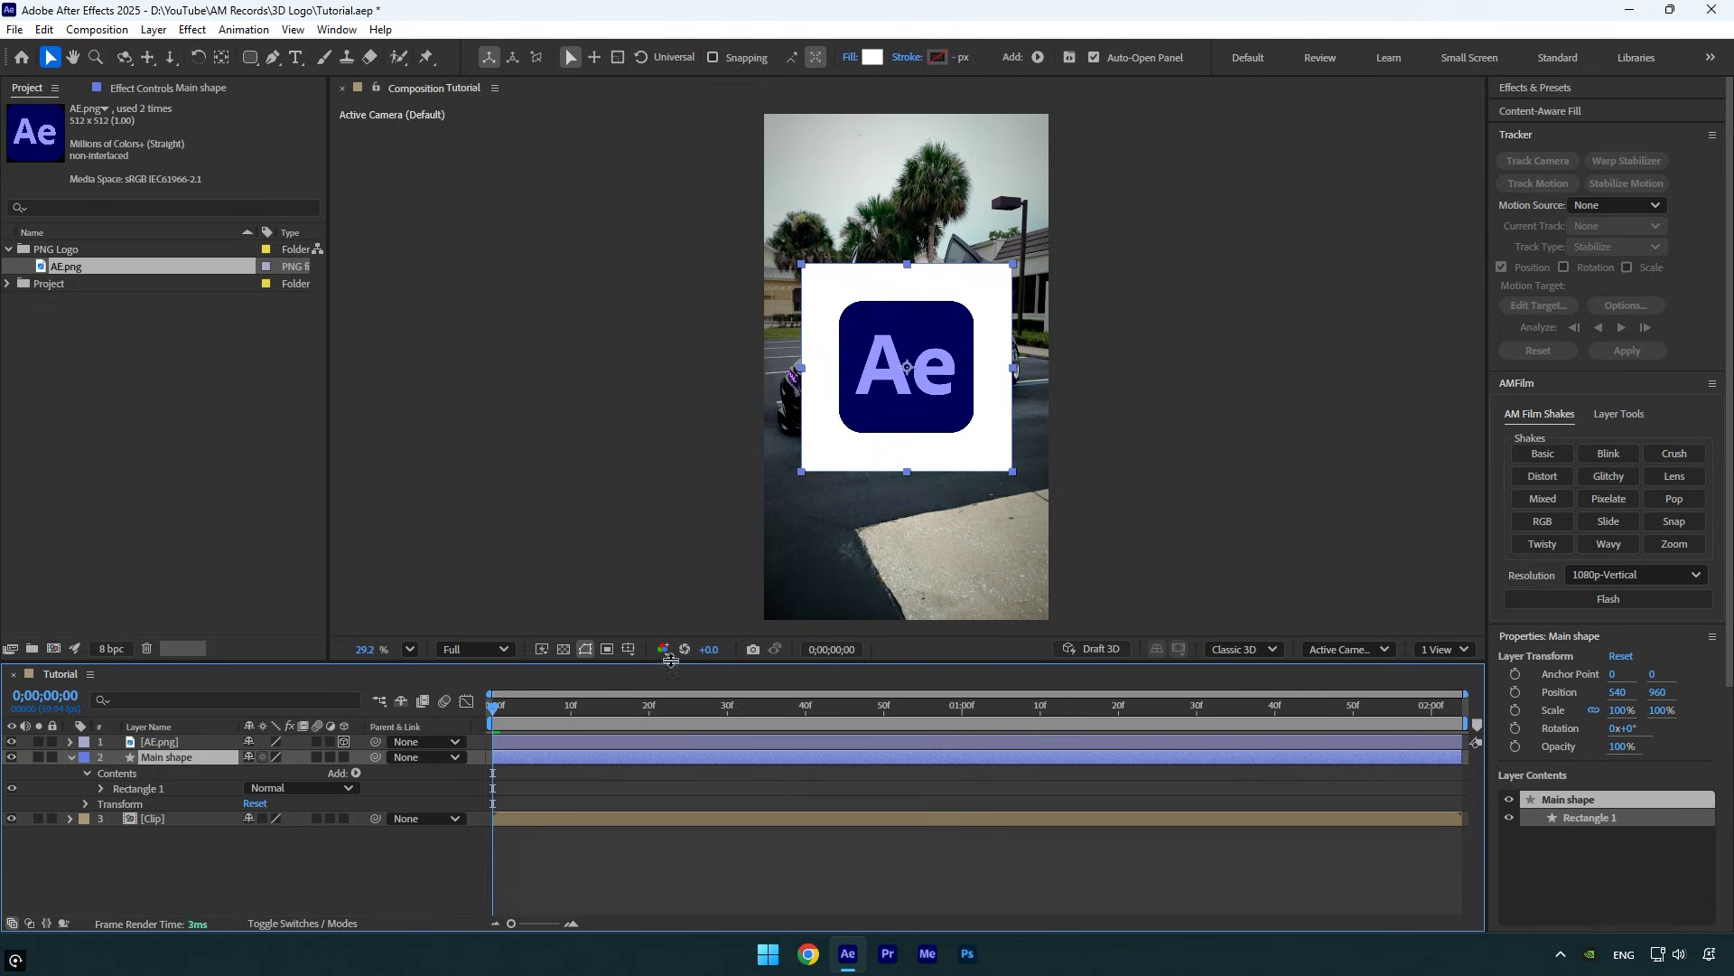
Scale Main shape to 91.4% and set its rectangle Roundness to 252
drag(802, 471, 811, 458)
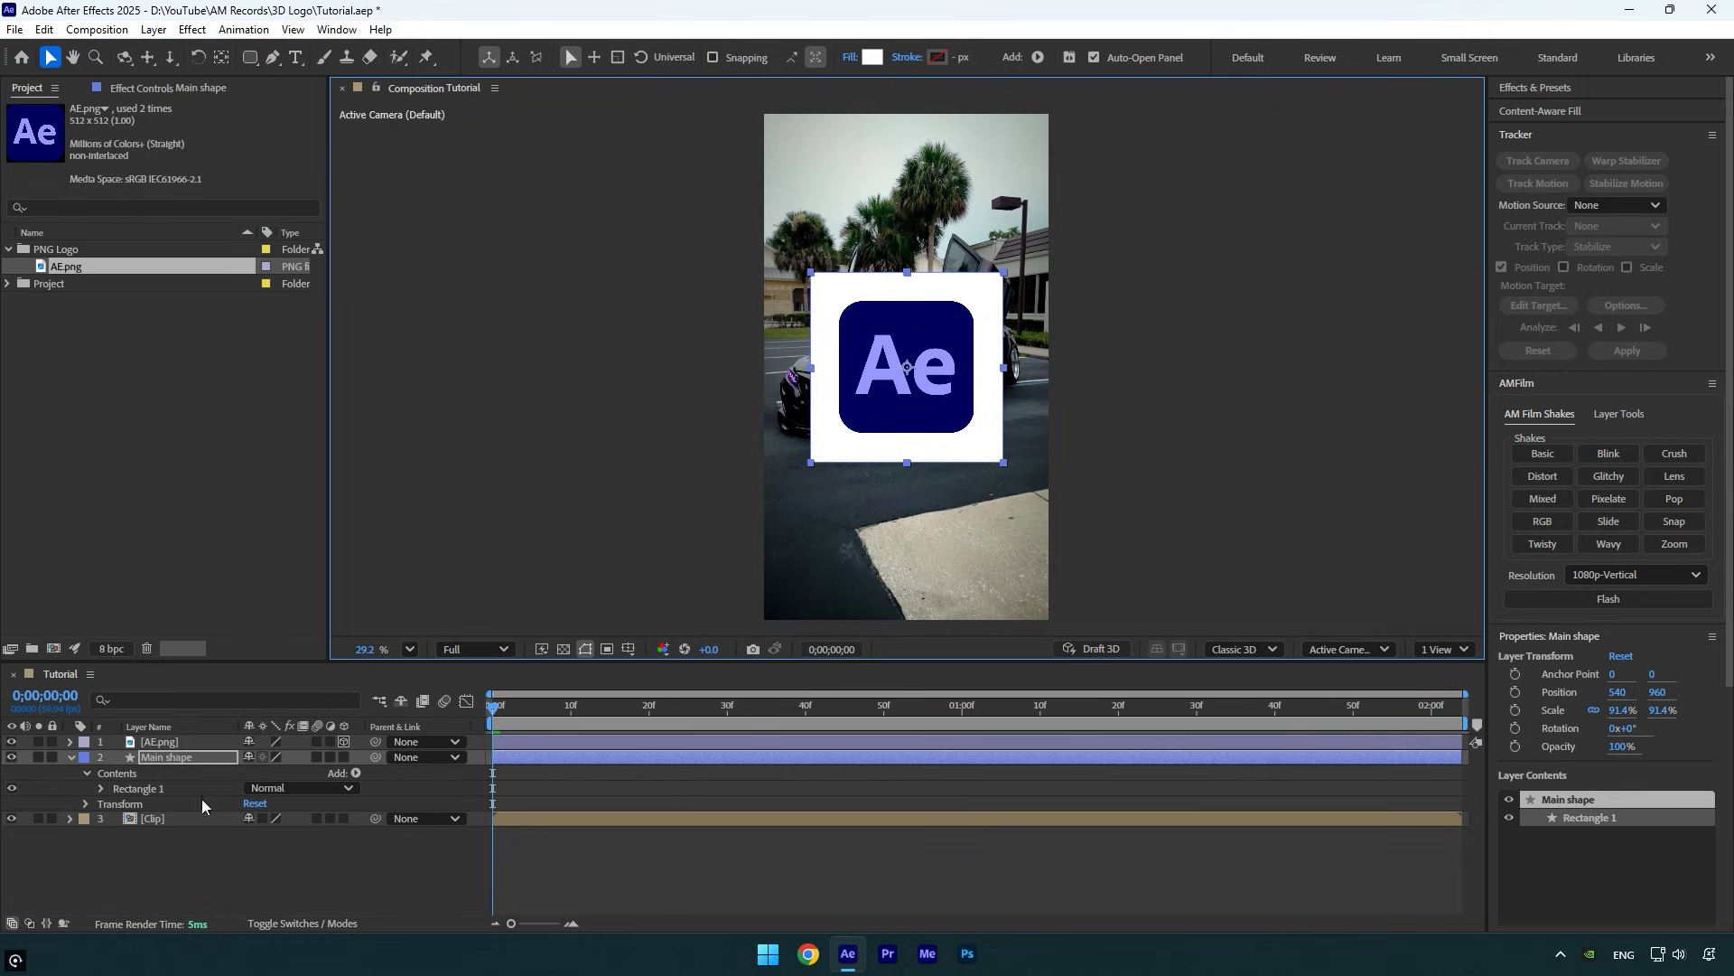
click(100, 789)
click(115, 804)
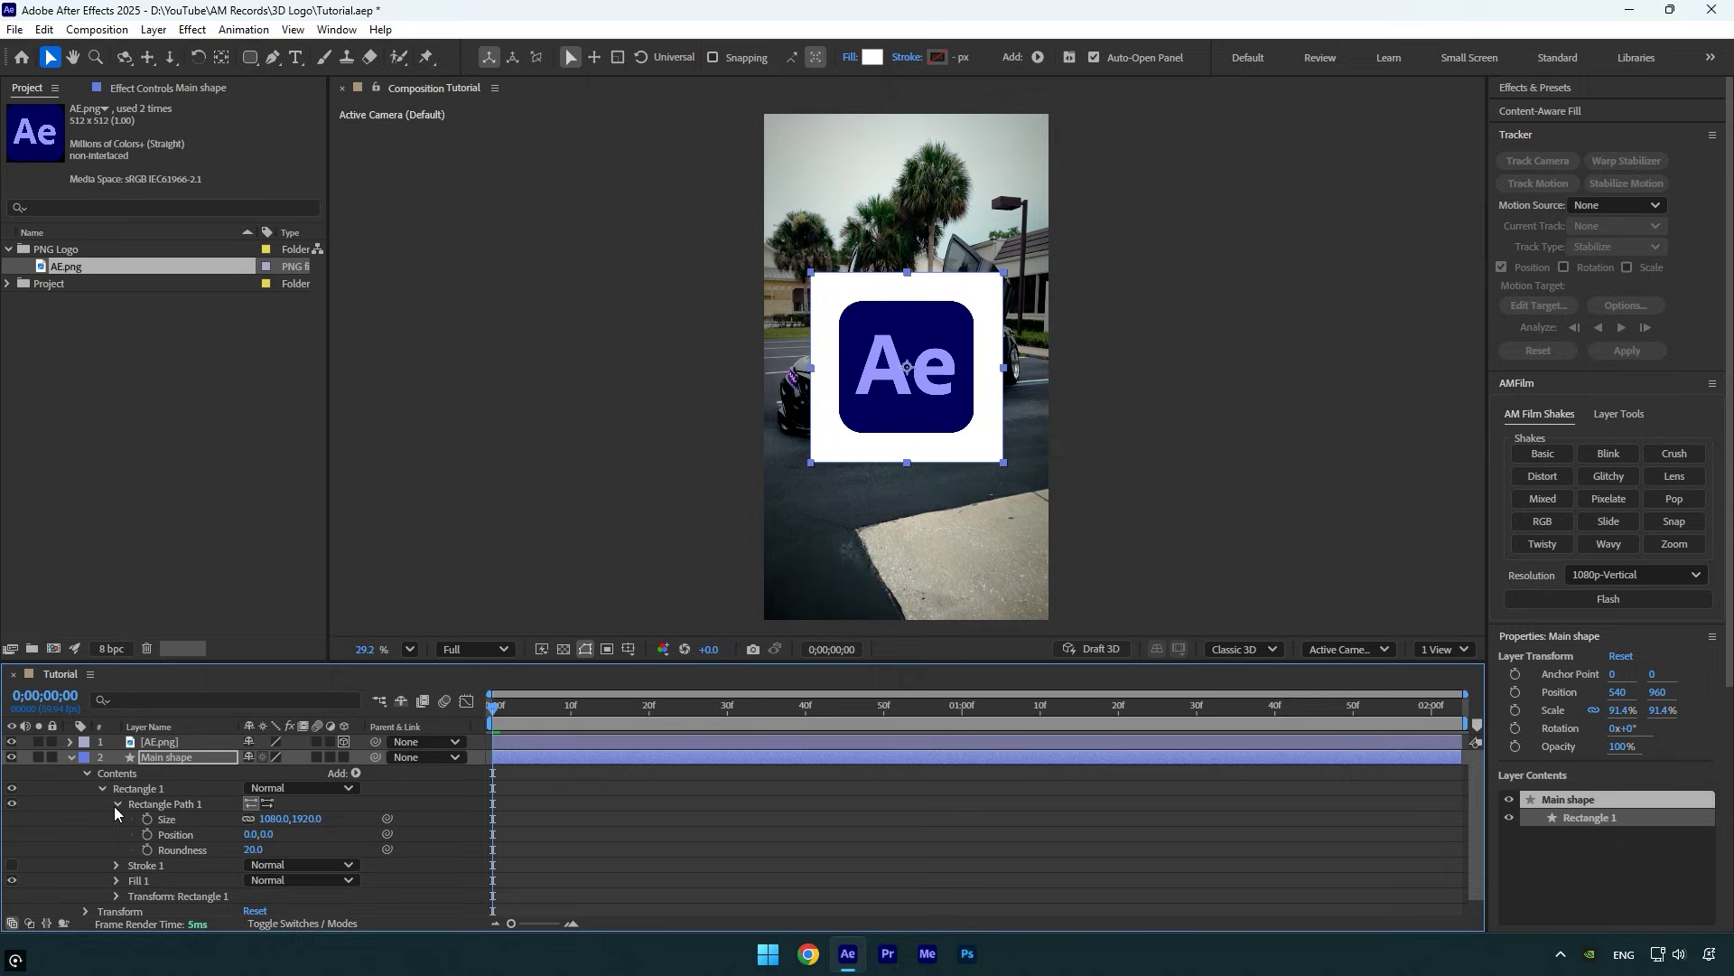
drag(253, 849, 462, 854)
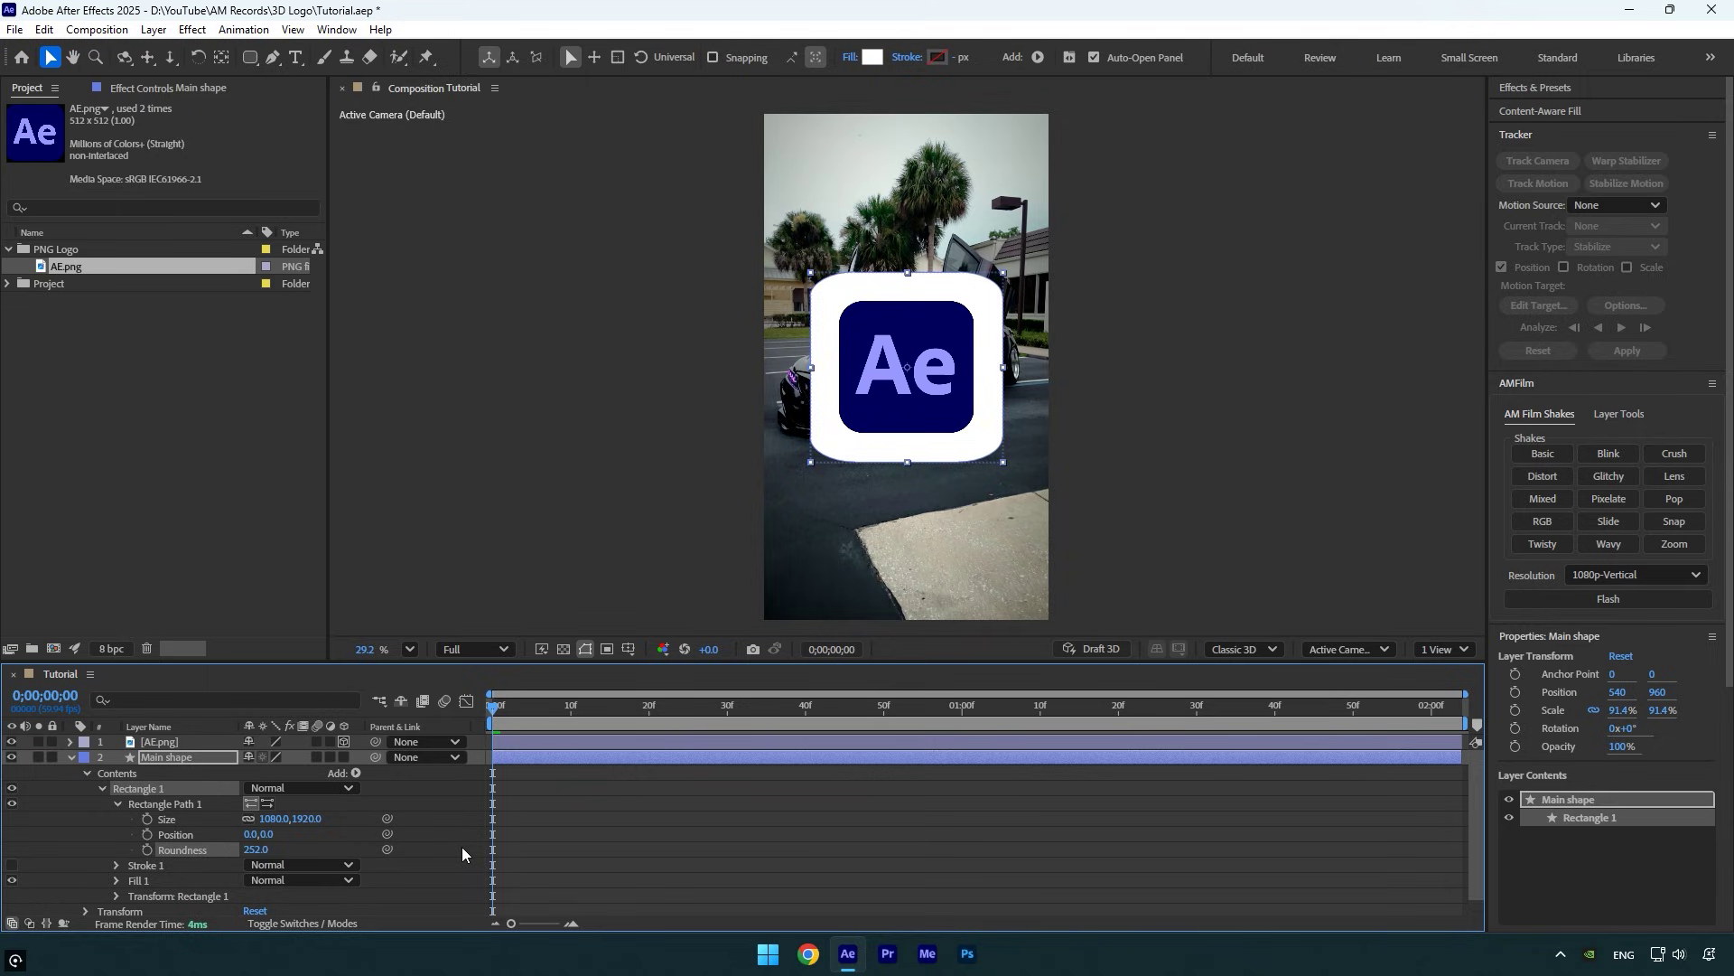
Make Main shape a 3D layer and select it
click(72, 758)
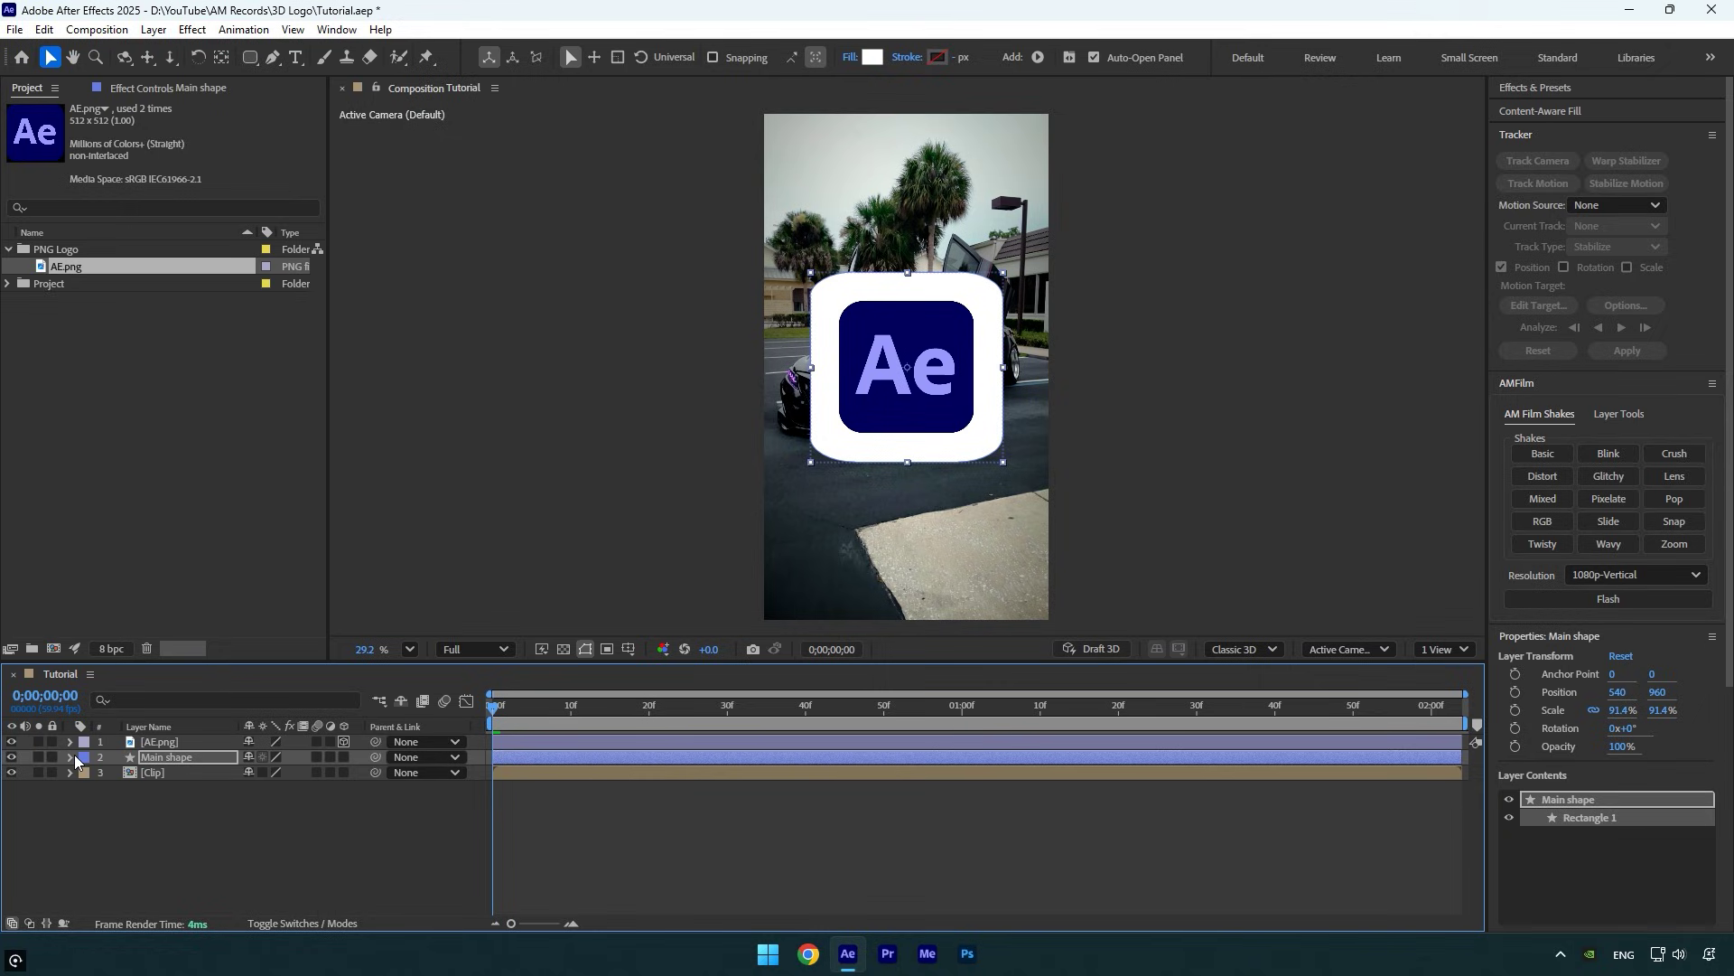
click(345, 757)
click(176, 758)
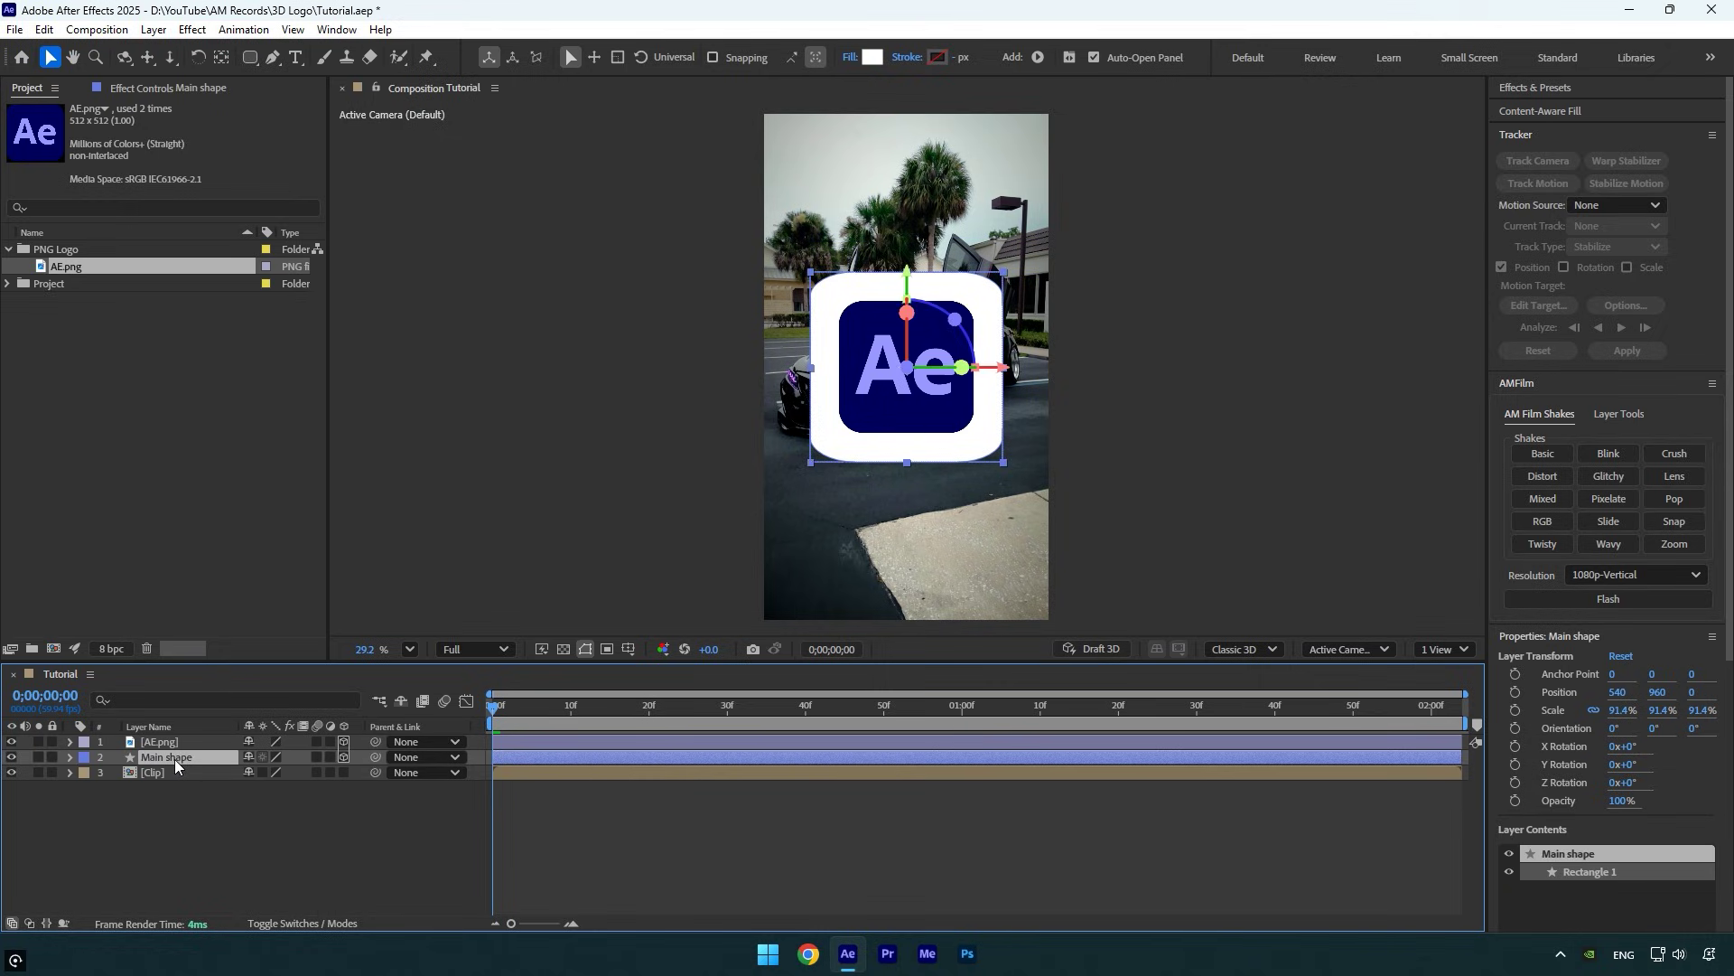
Parent AE.png to Main shape and turn Main shape to 62.4° Y orientation
mouse_move(966, 369)
mouse_down()
mouse_move(885, 372)
mouse_move(947, 382)
mouse_up()
key(ctrl+z)
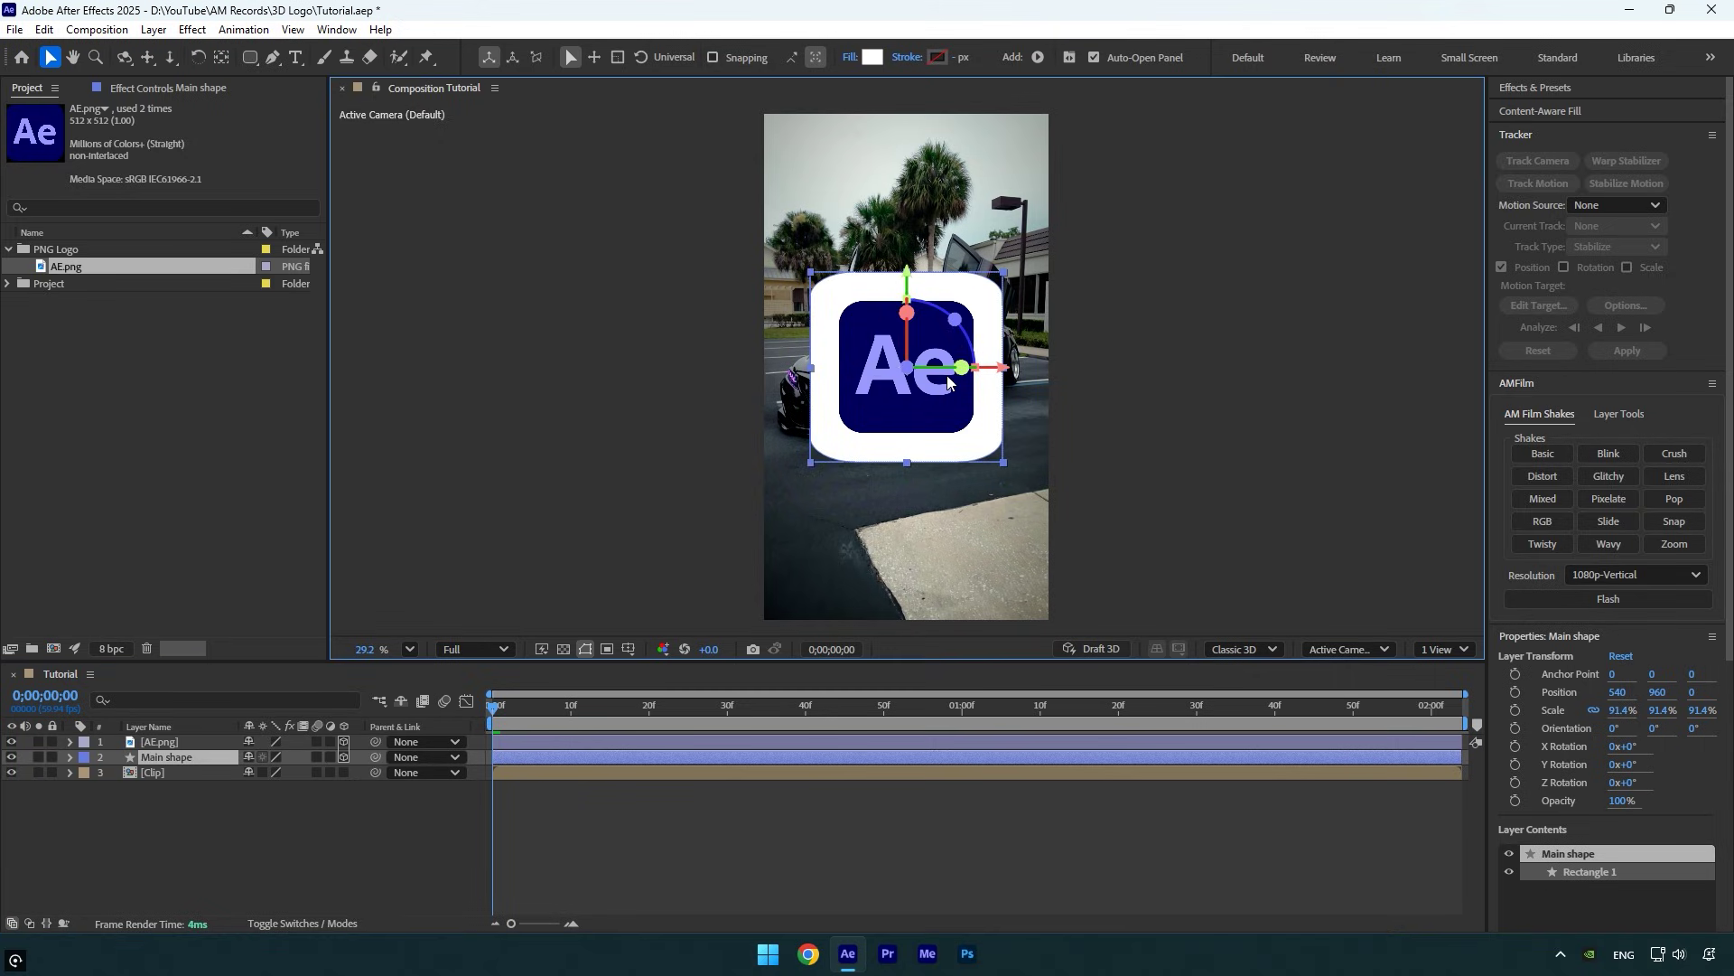
drag(376, 741, 204, 757)
drag(963, 367, 911, 376)
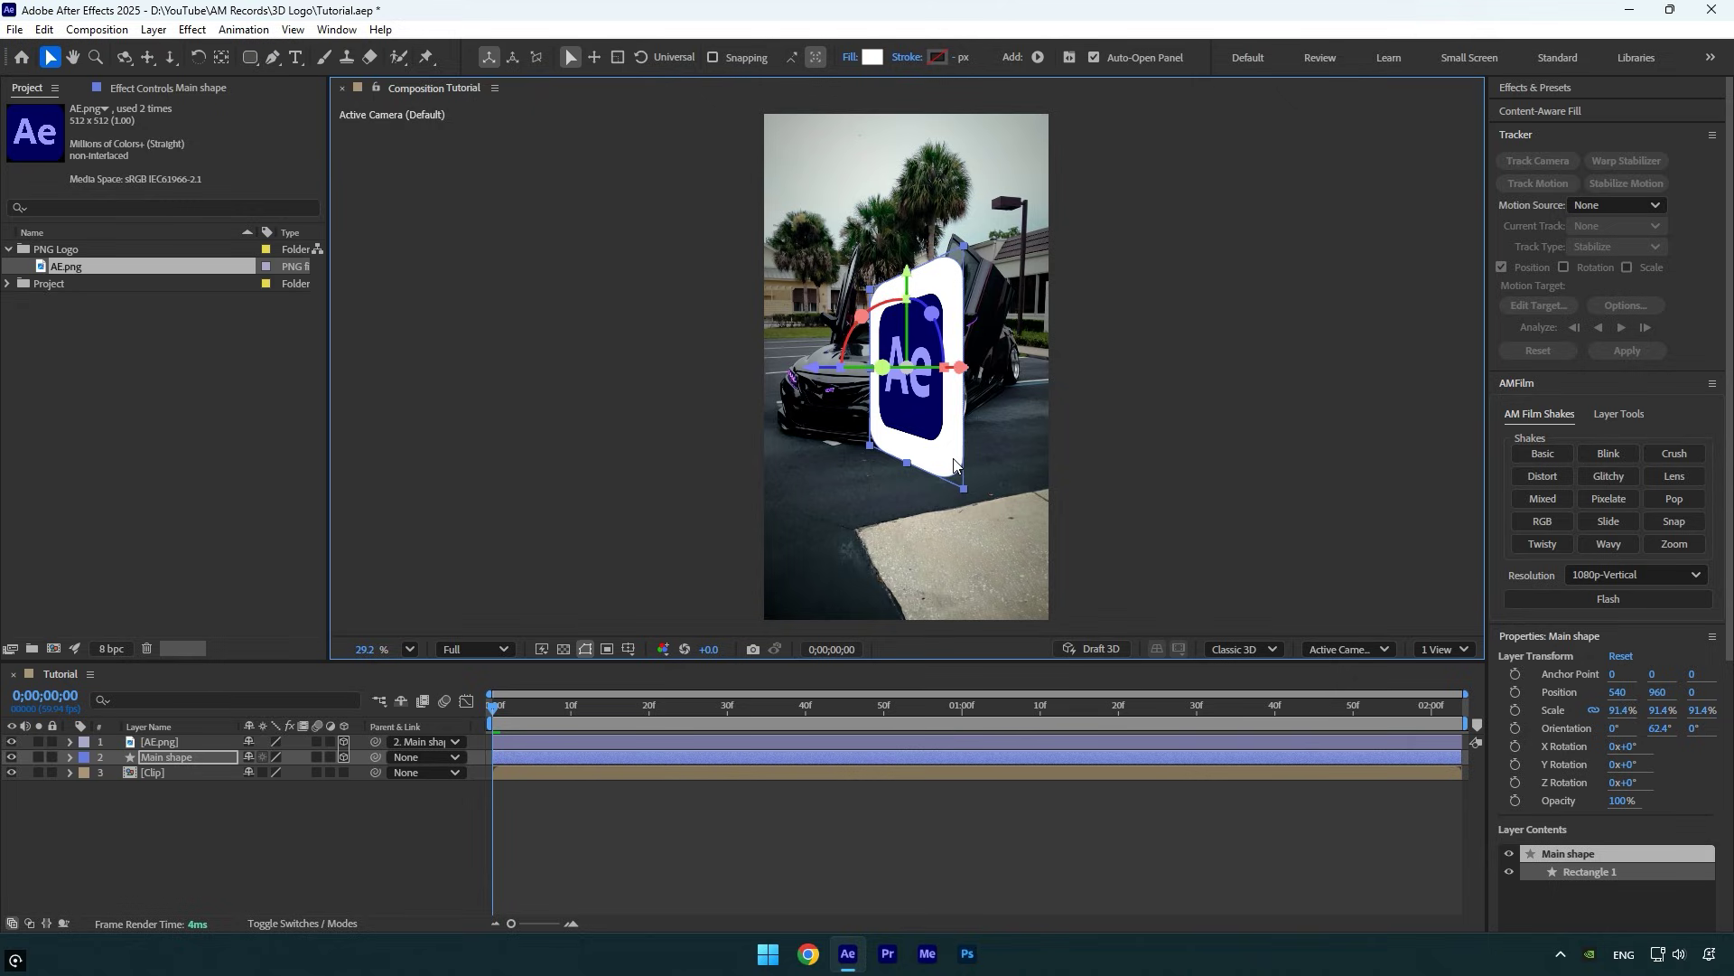
Change the Tutorial composition's 3D renderer from Classic 3D to Advanced 3D
key(ctrl+k)
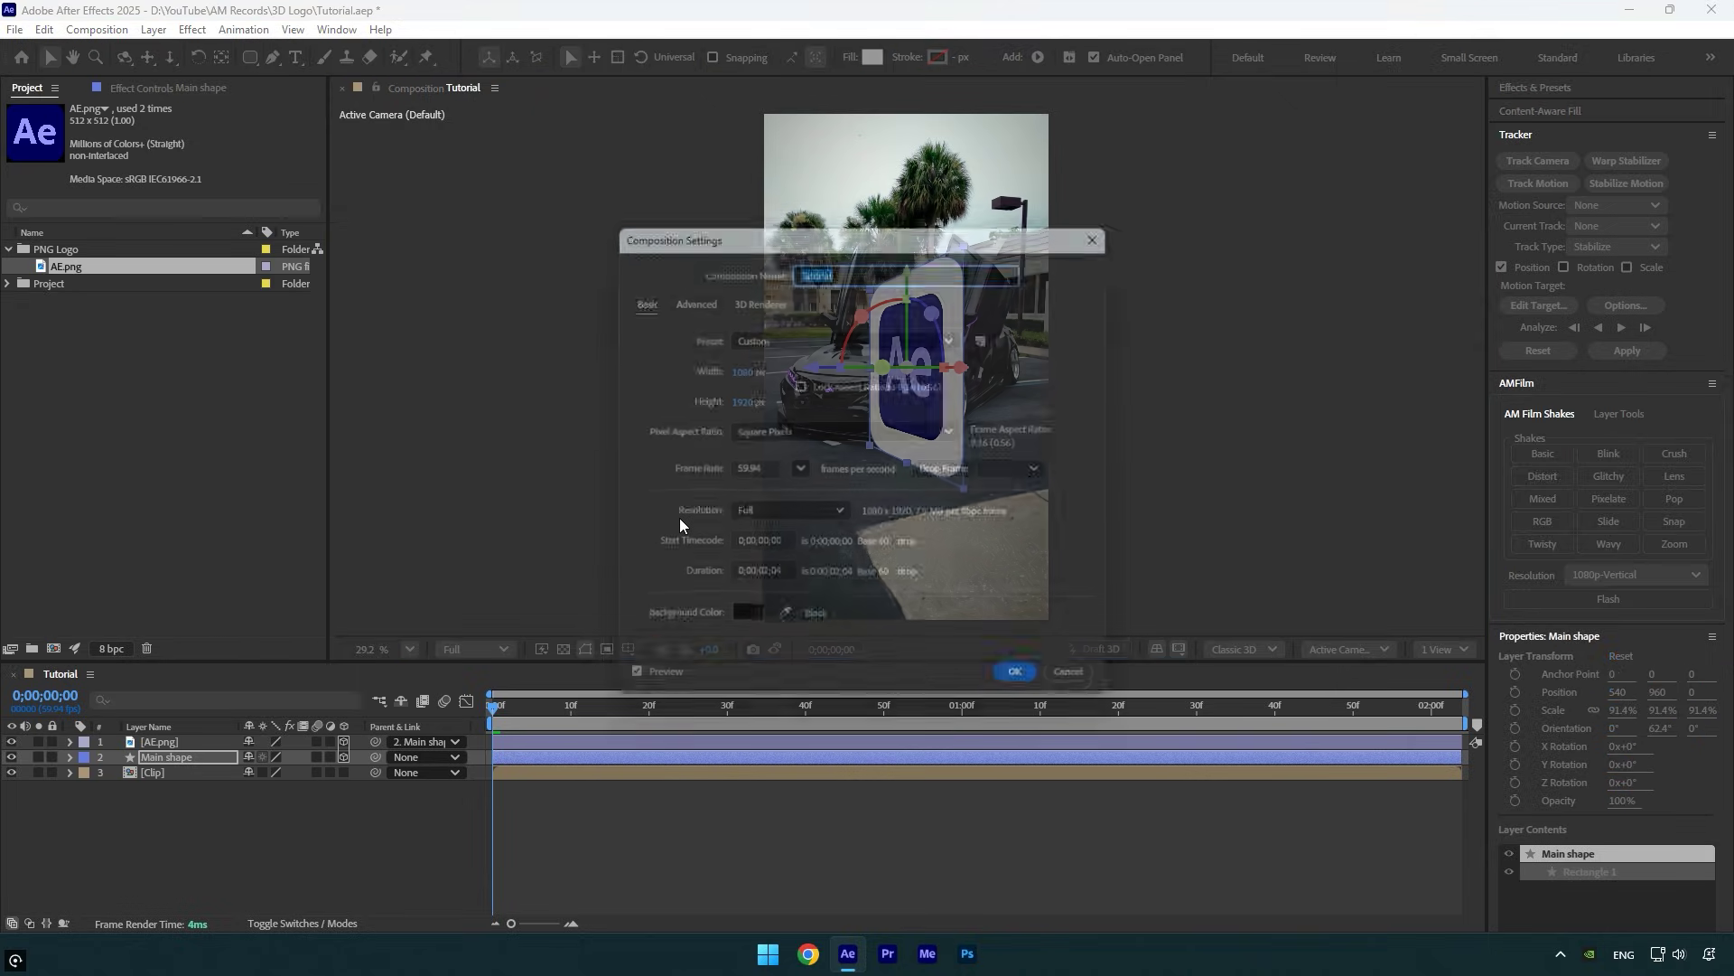
click(766, 298)
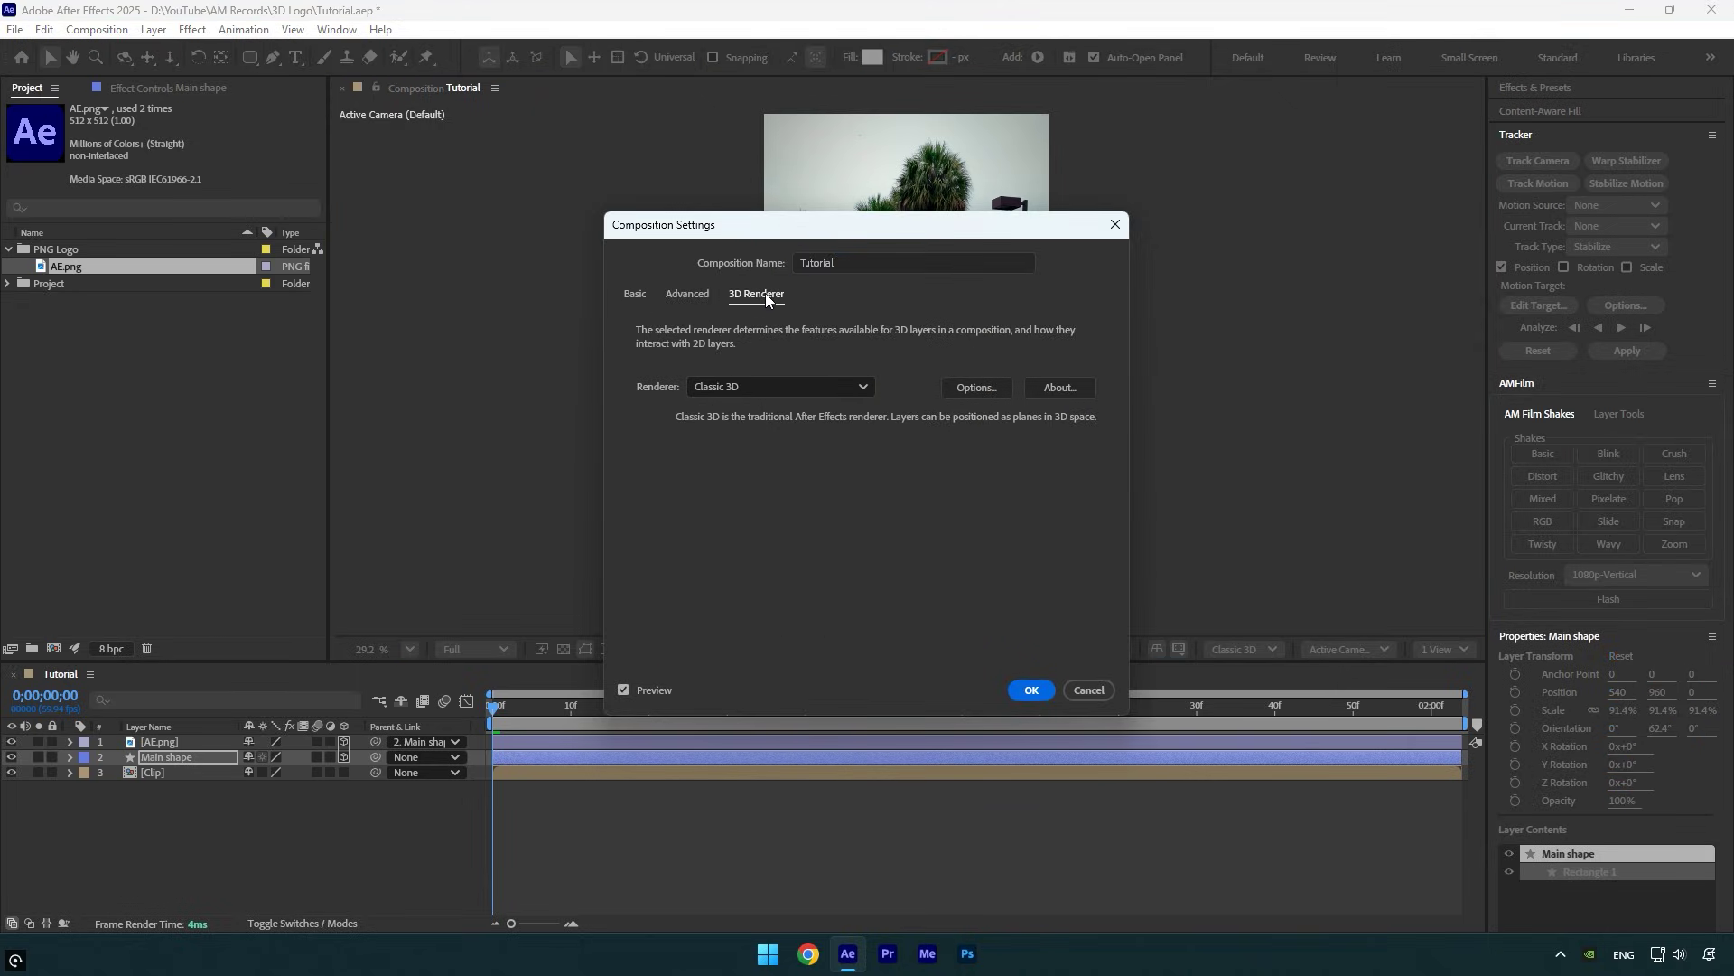
click(763, 386)
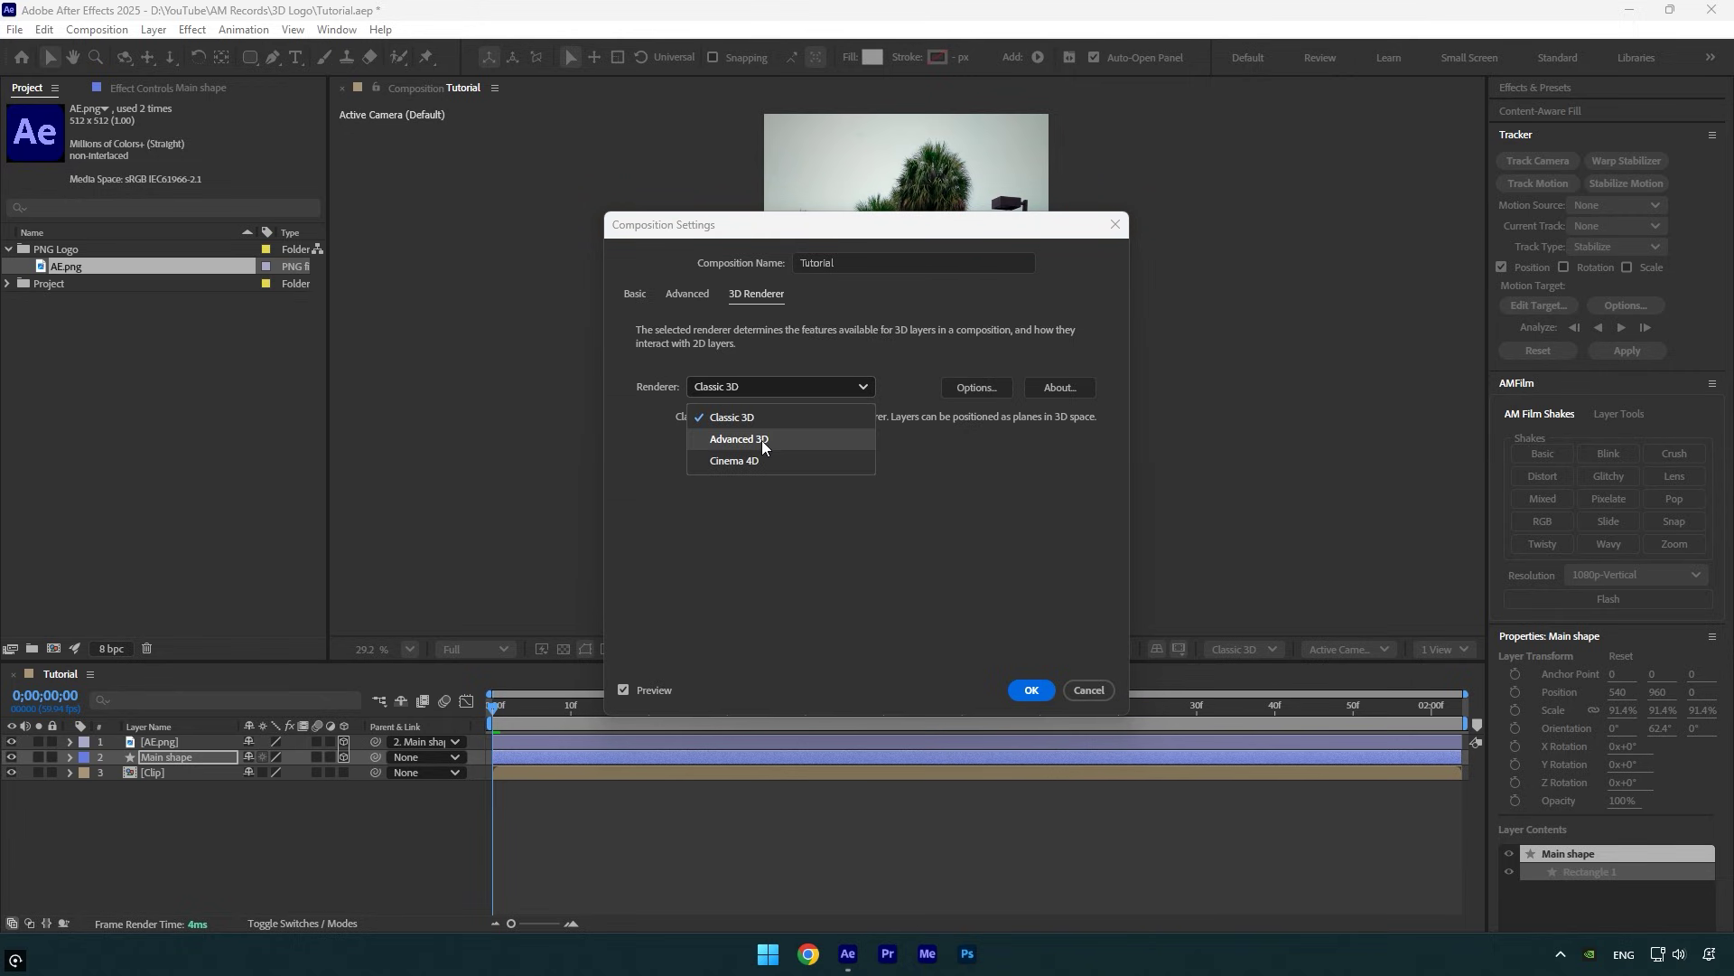
click(792, 439)
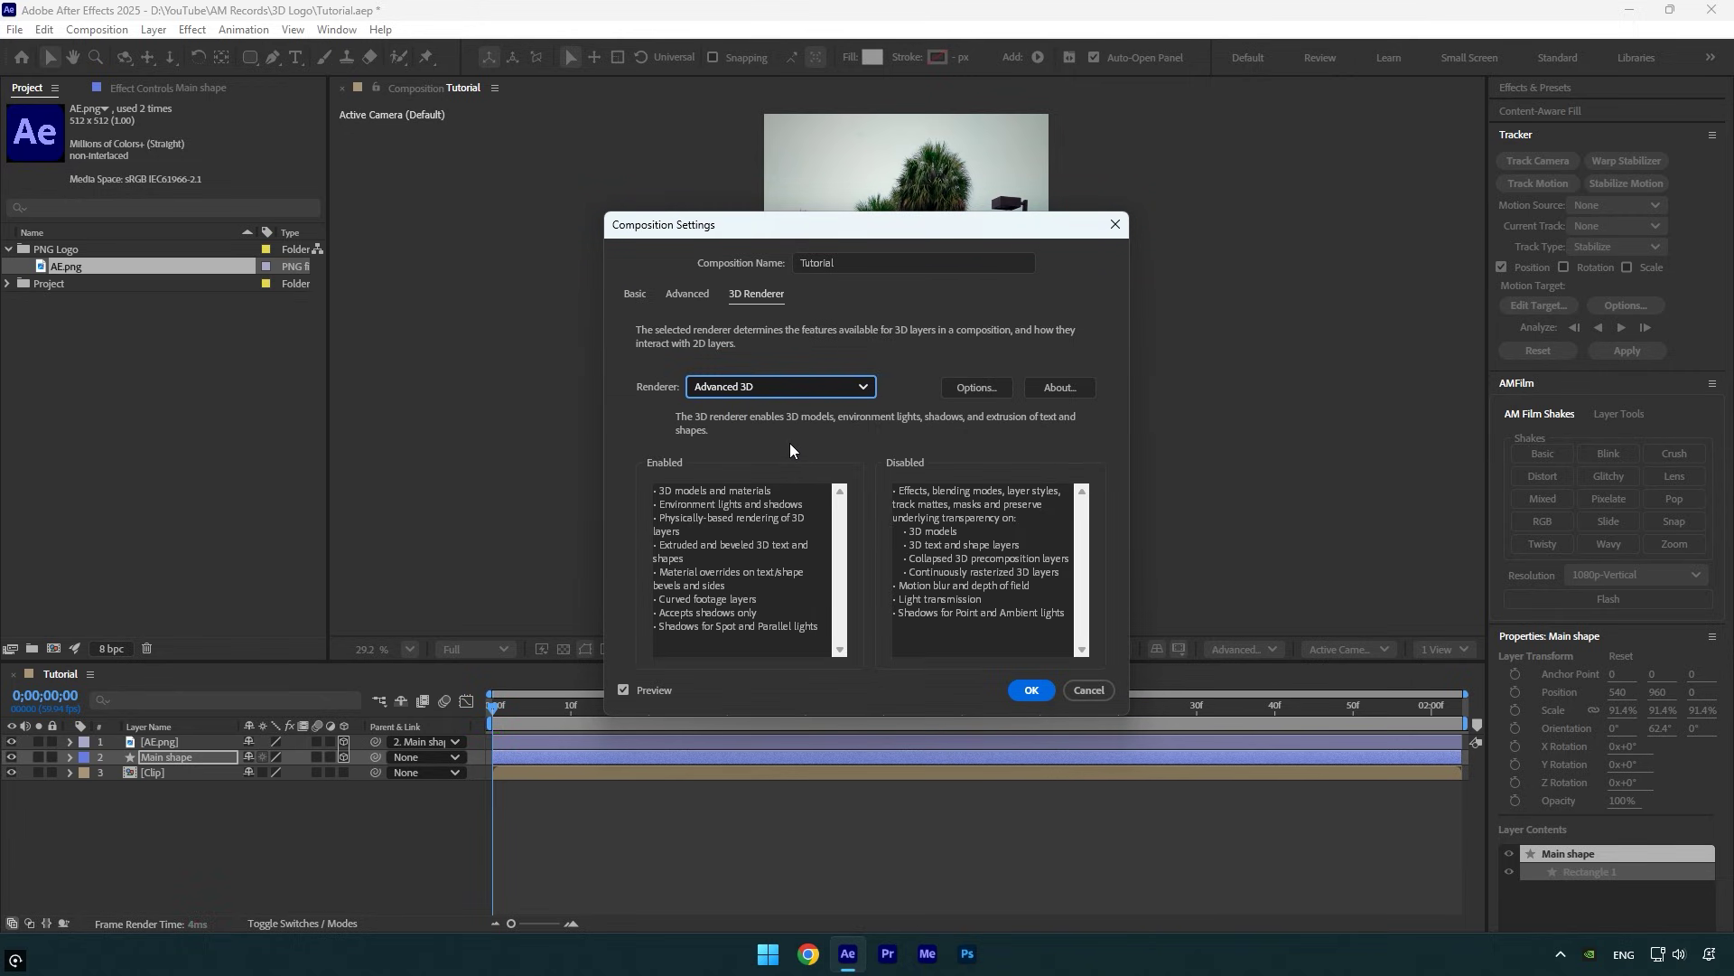
click(1021, 691)
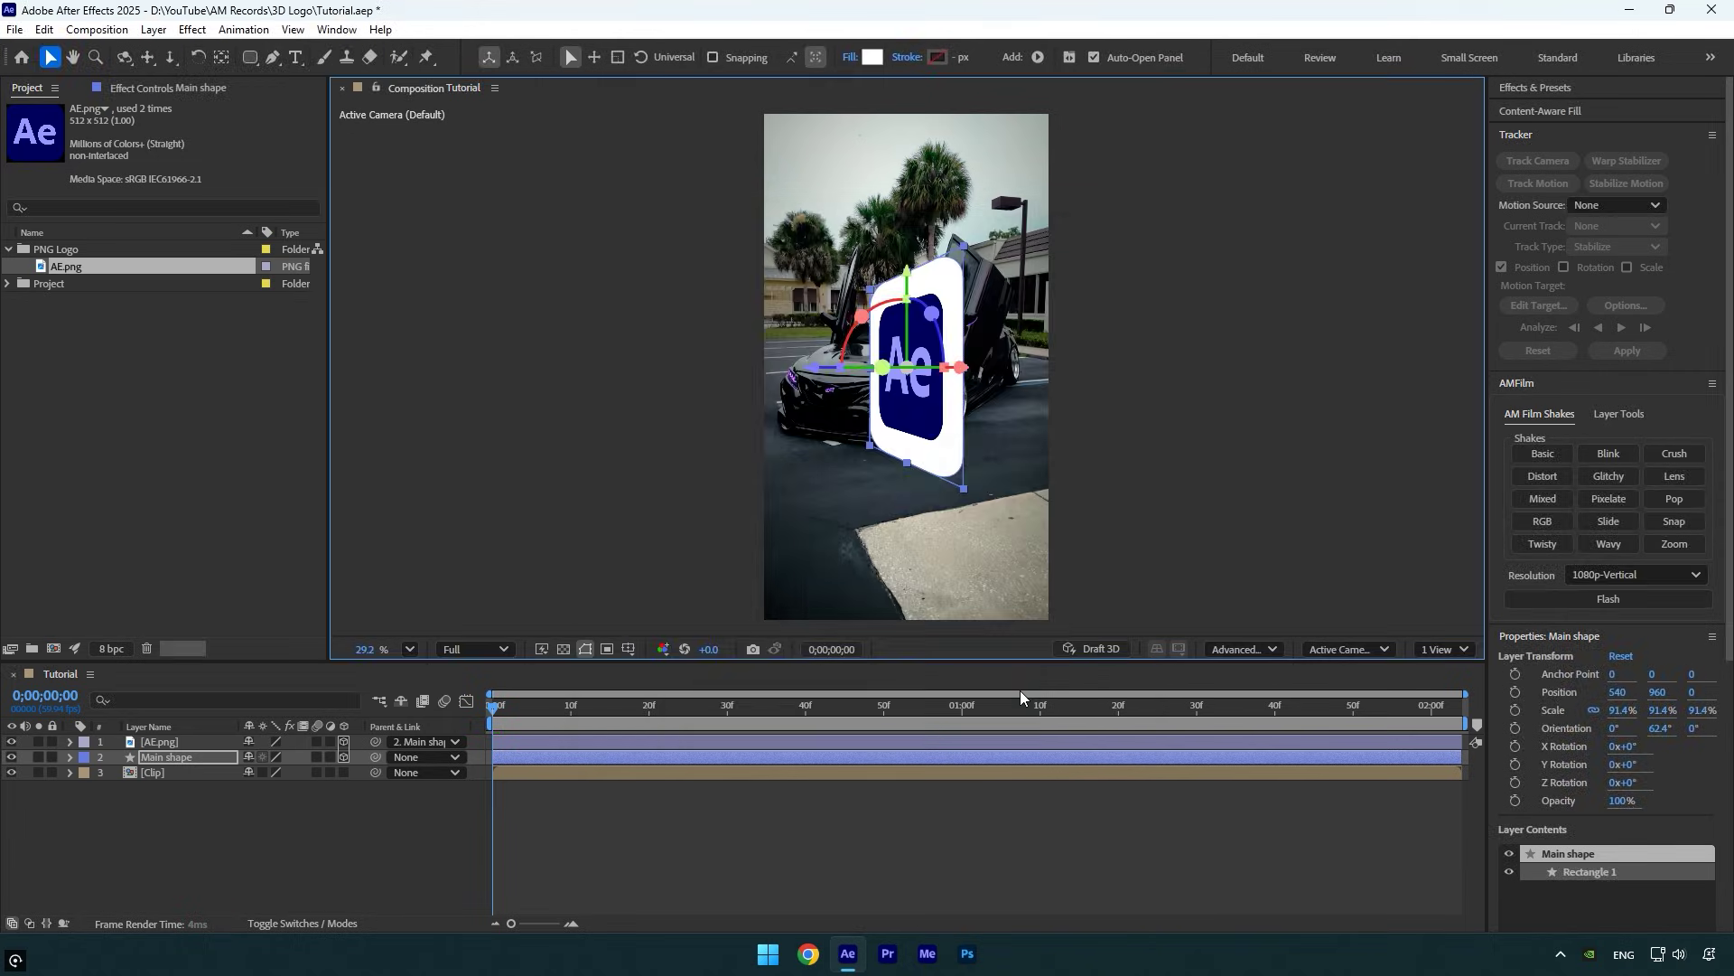
click(1261, 647)
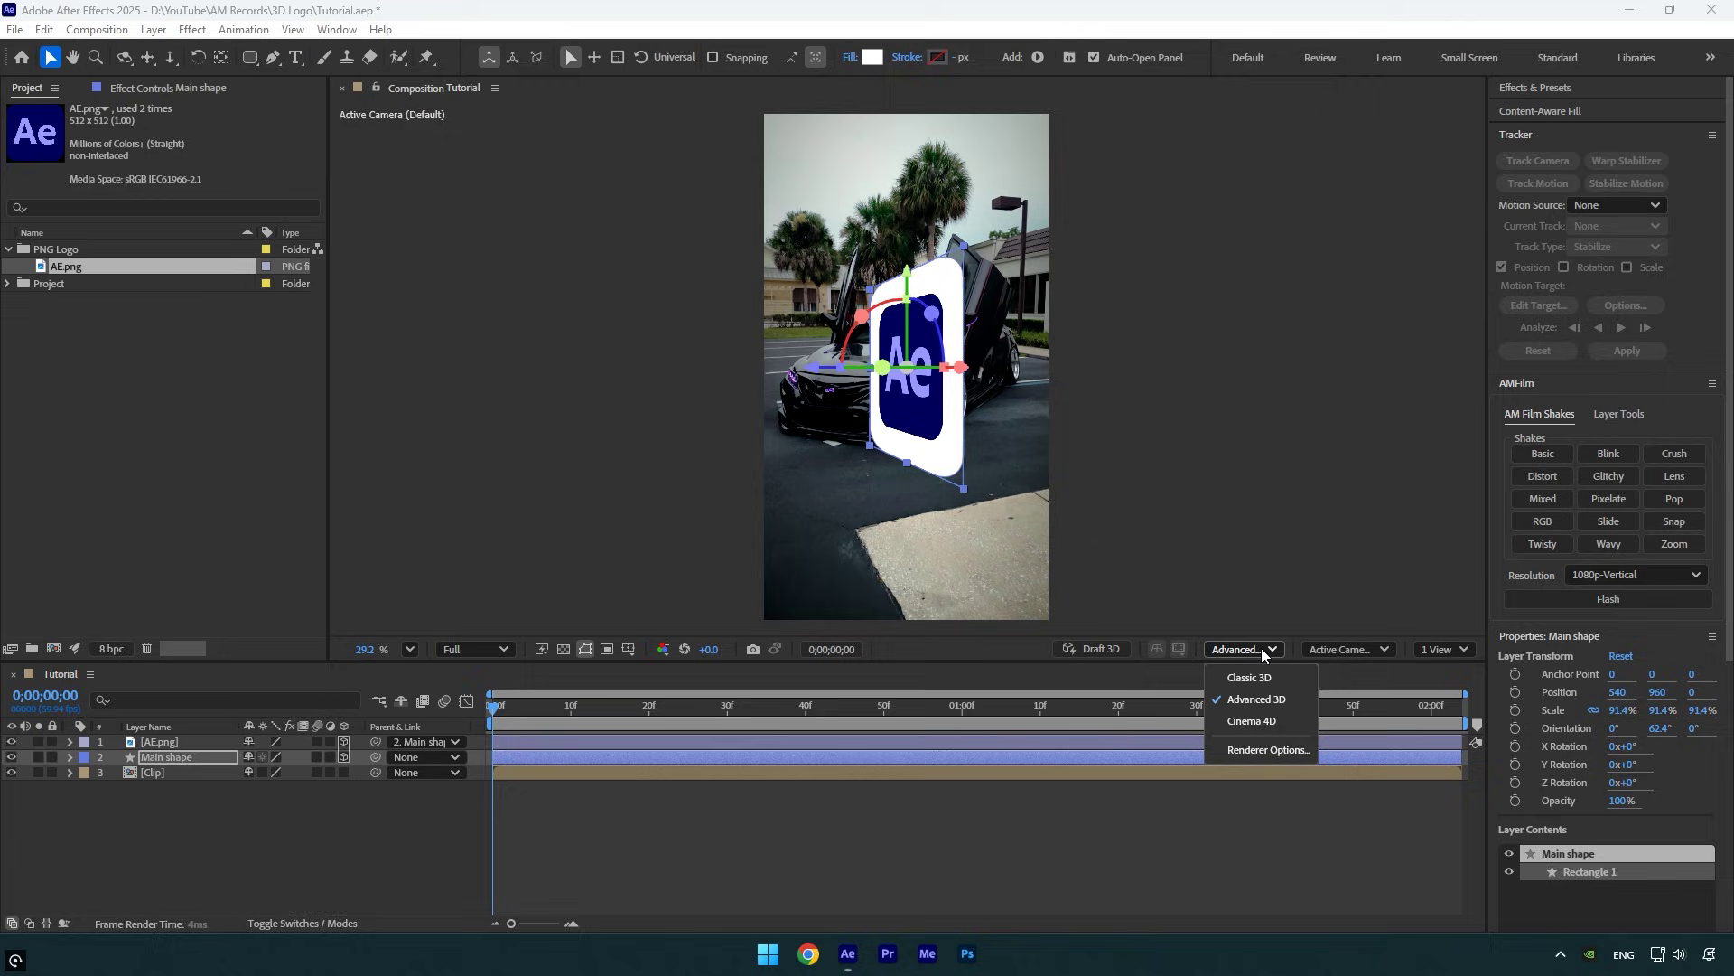
click(1298, 702)
Give Main shape an extrusion depth of 176
click(70, 757)
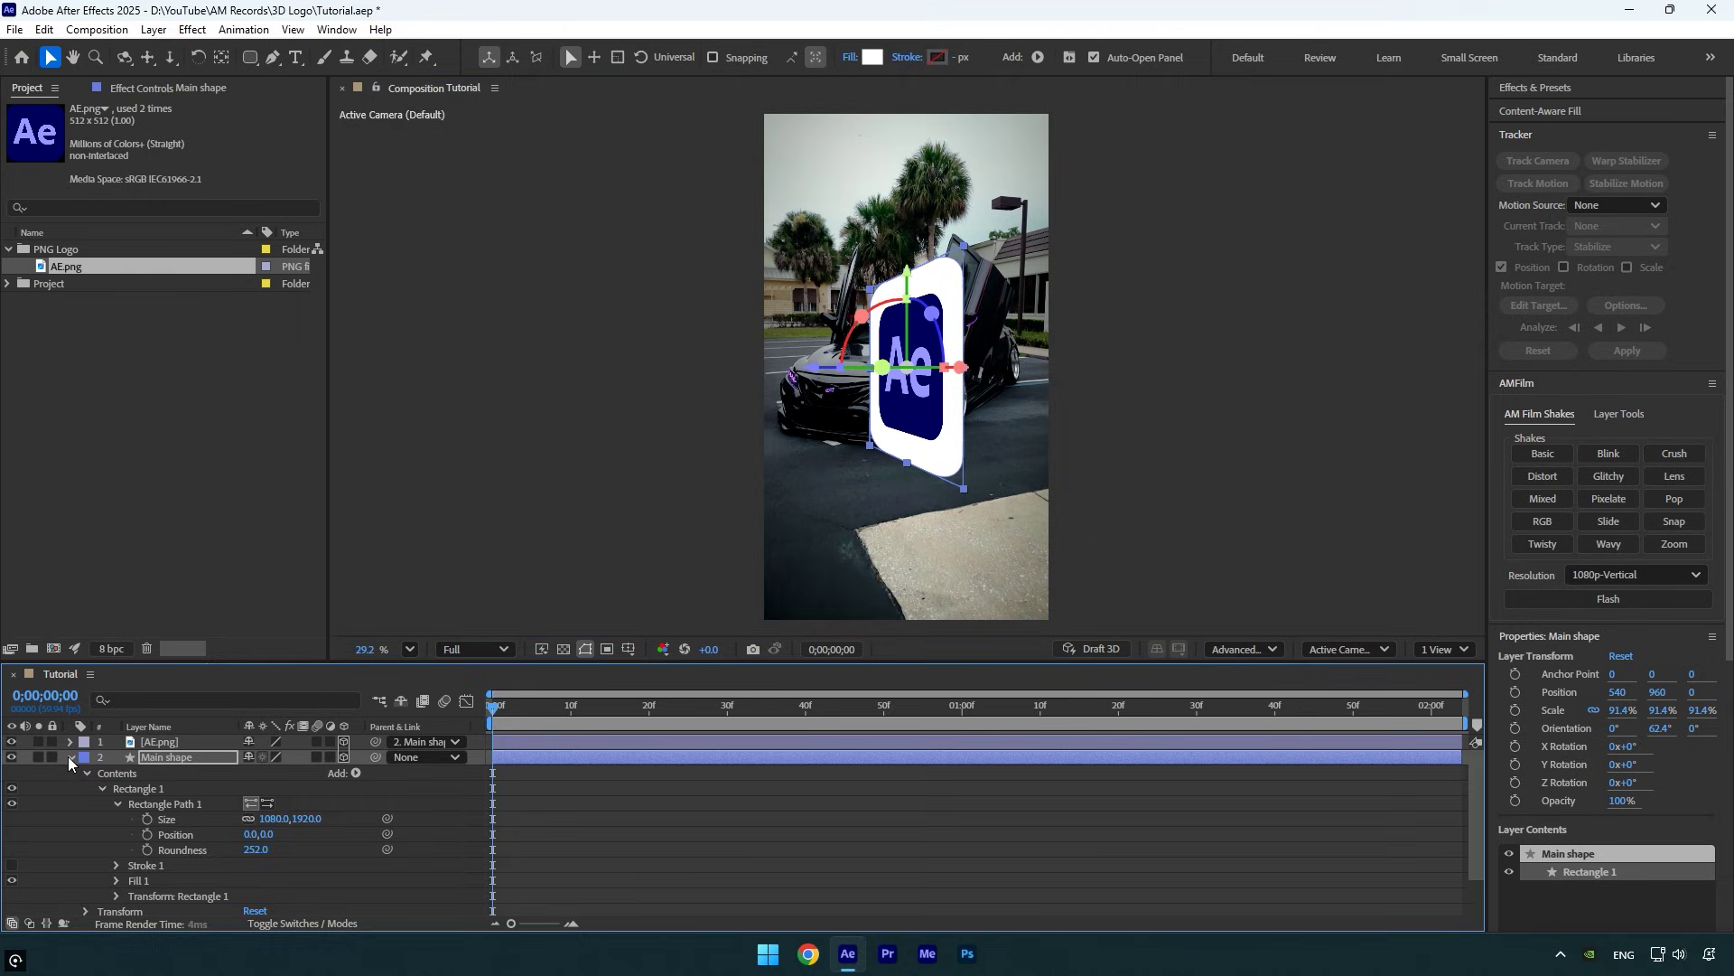
scroll(161, 817, down, 1)
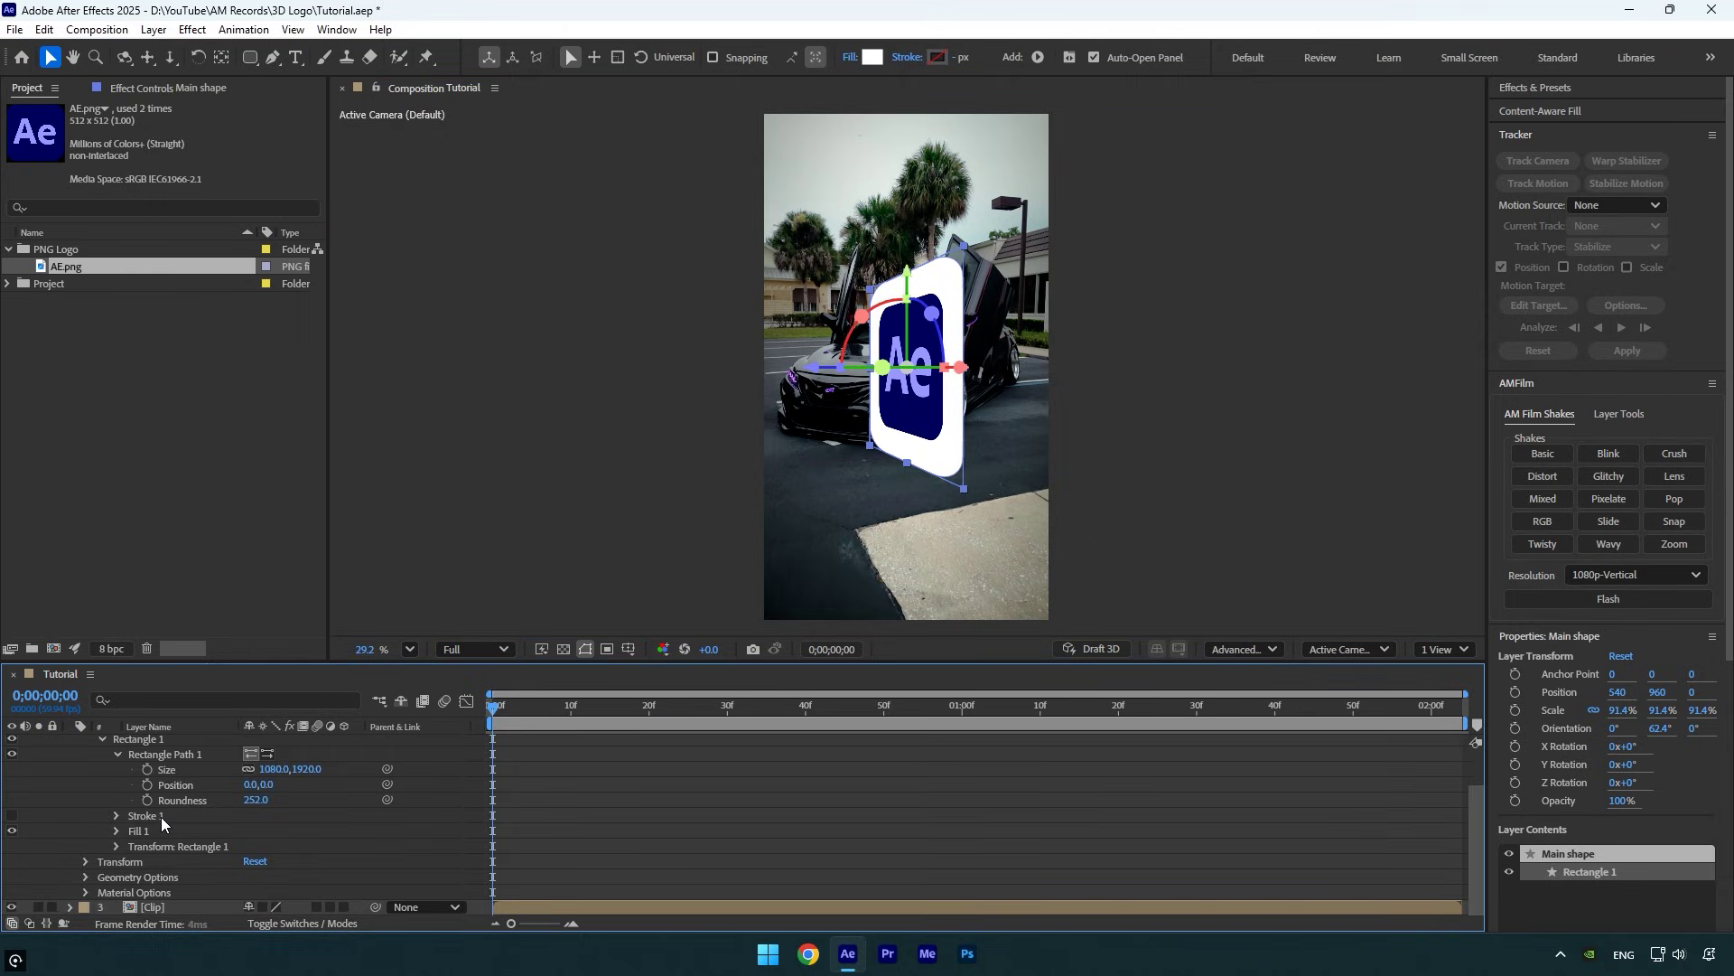
click(85, 877)
drag(250, 907, 405, 908)
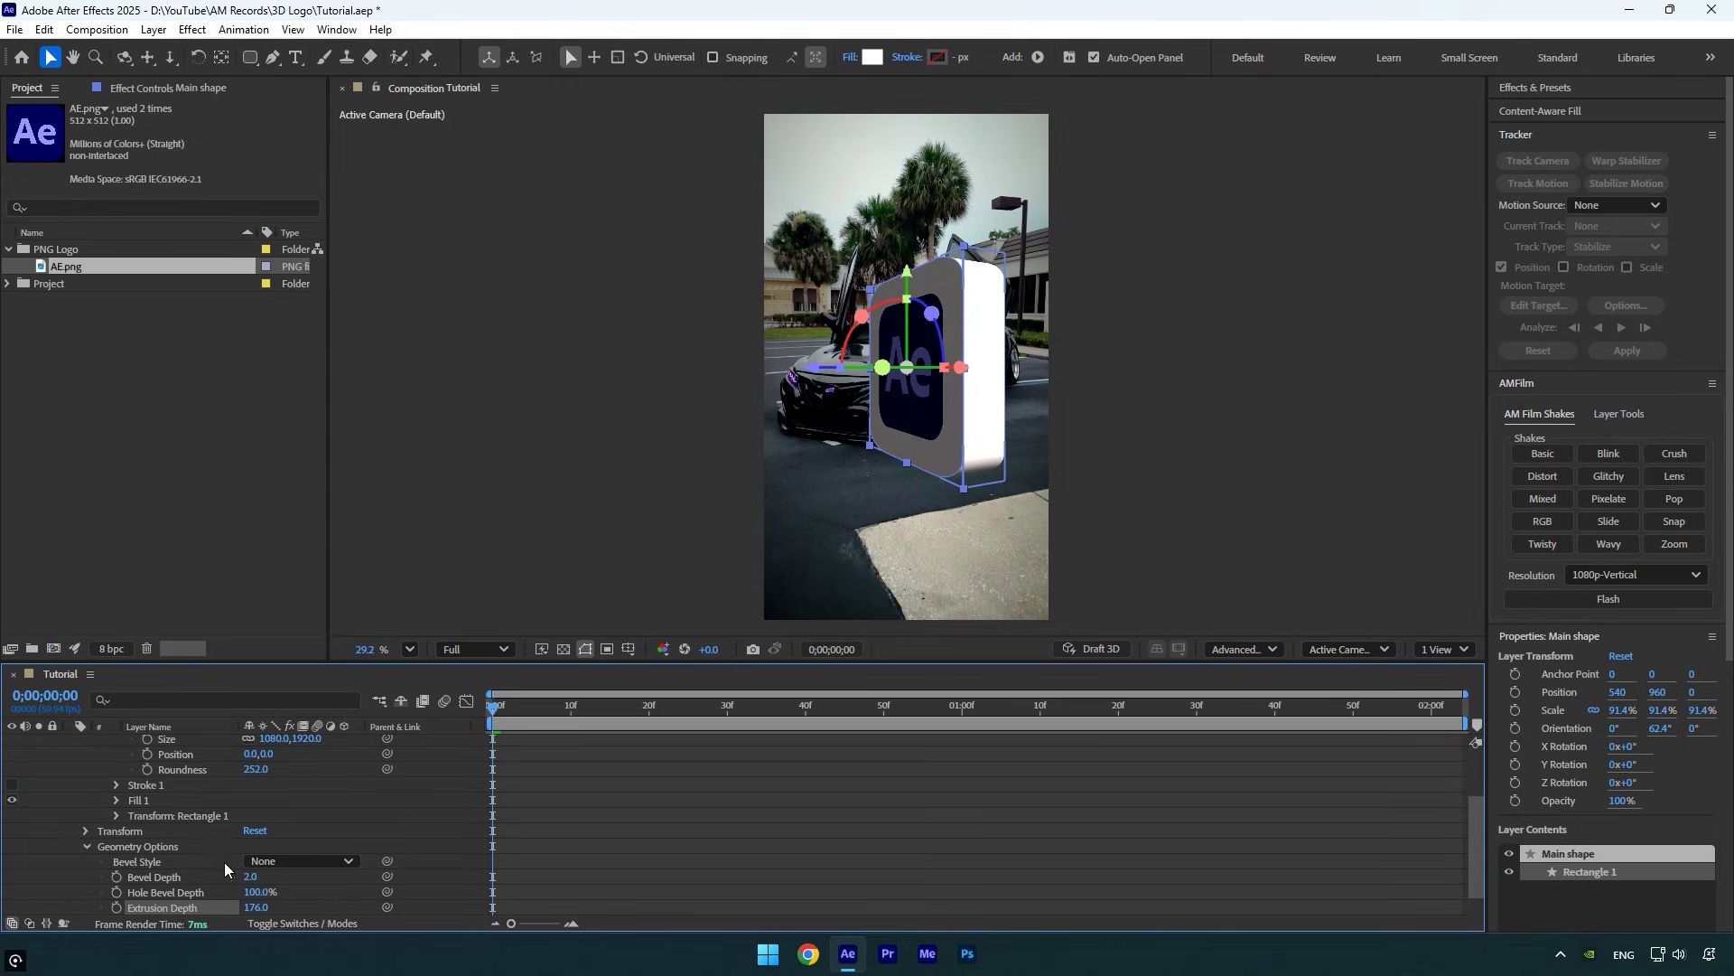
Set the Ae logo's geometry to 2 segments with -20% curvature, and turn Main shape to 354° Y
scroll(217, 858, up, 2)
click(69, 741)
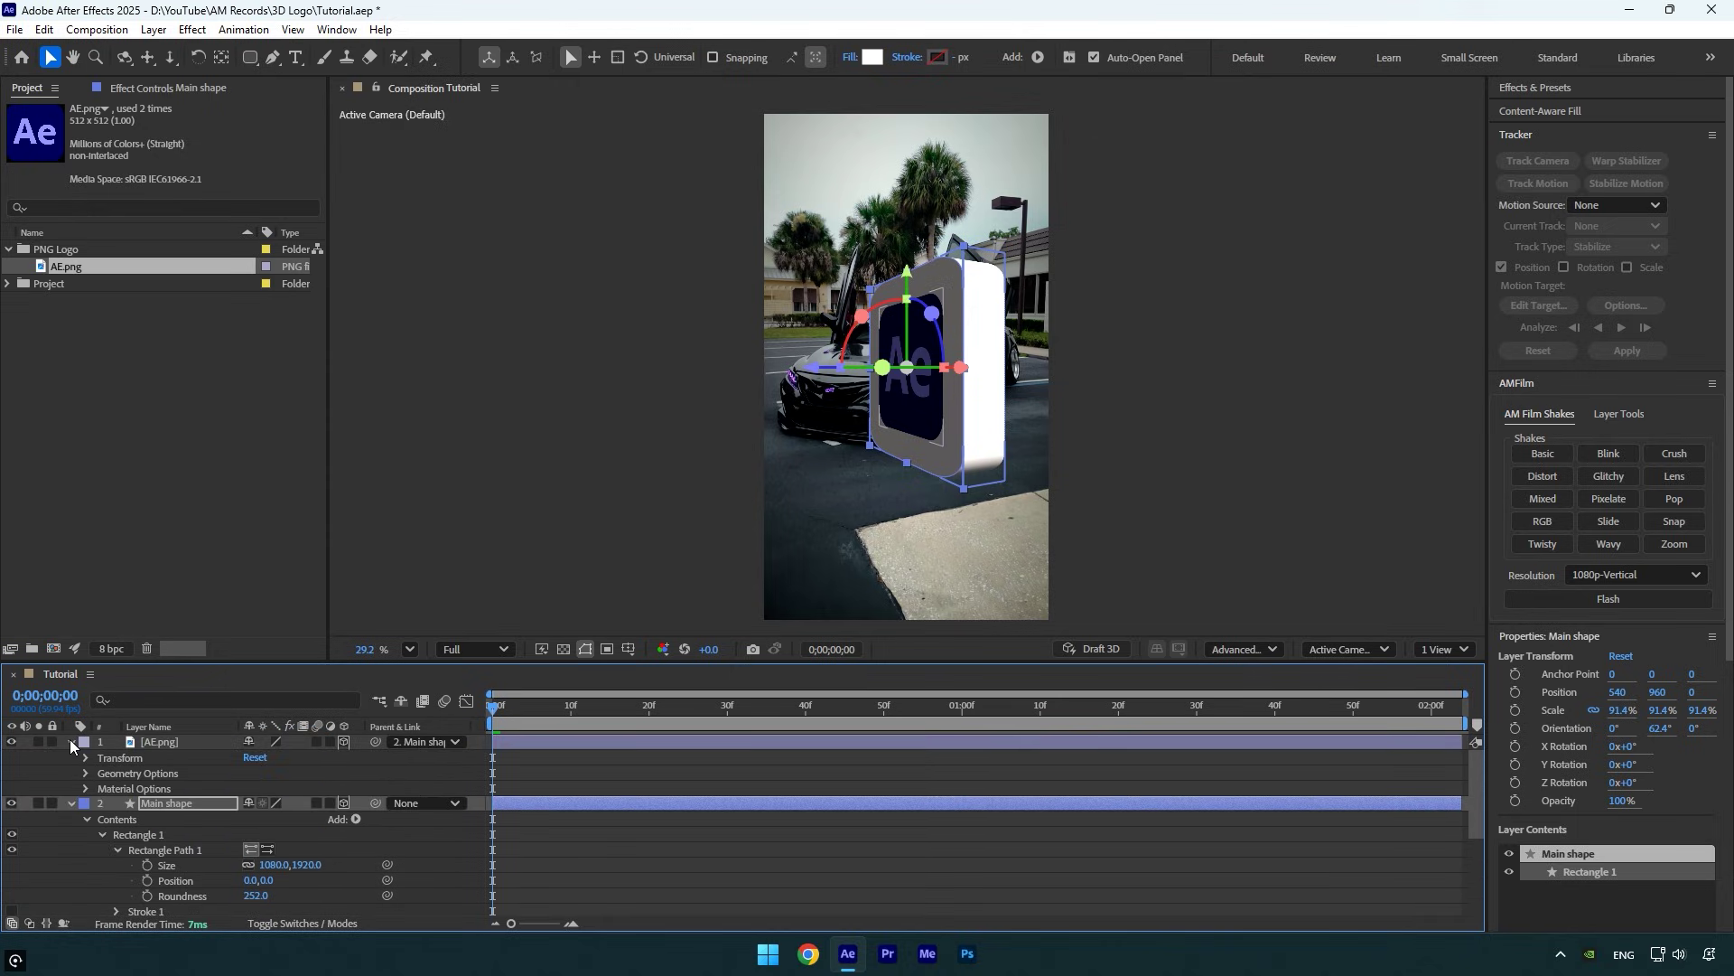
click(86, 773)
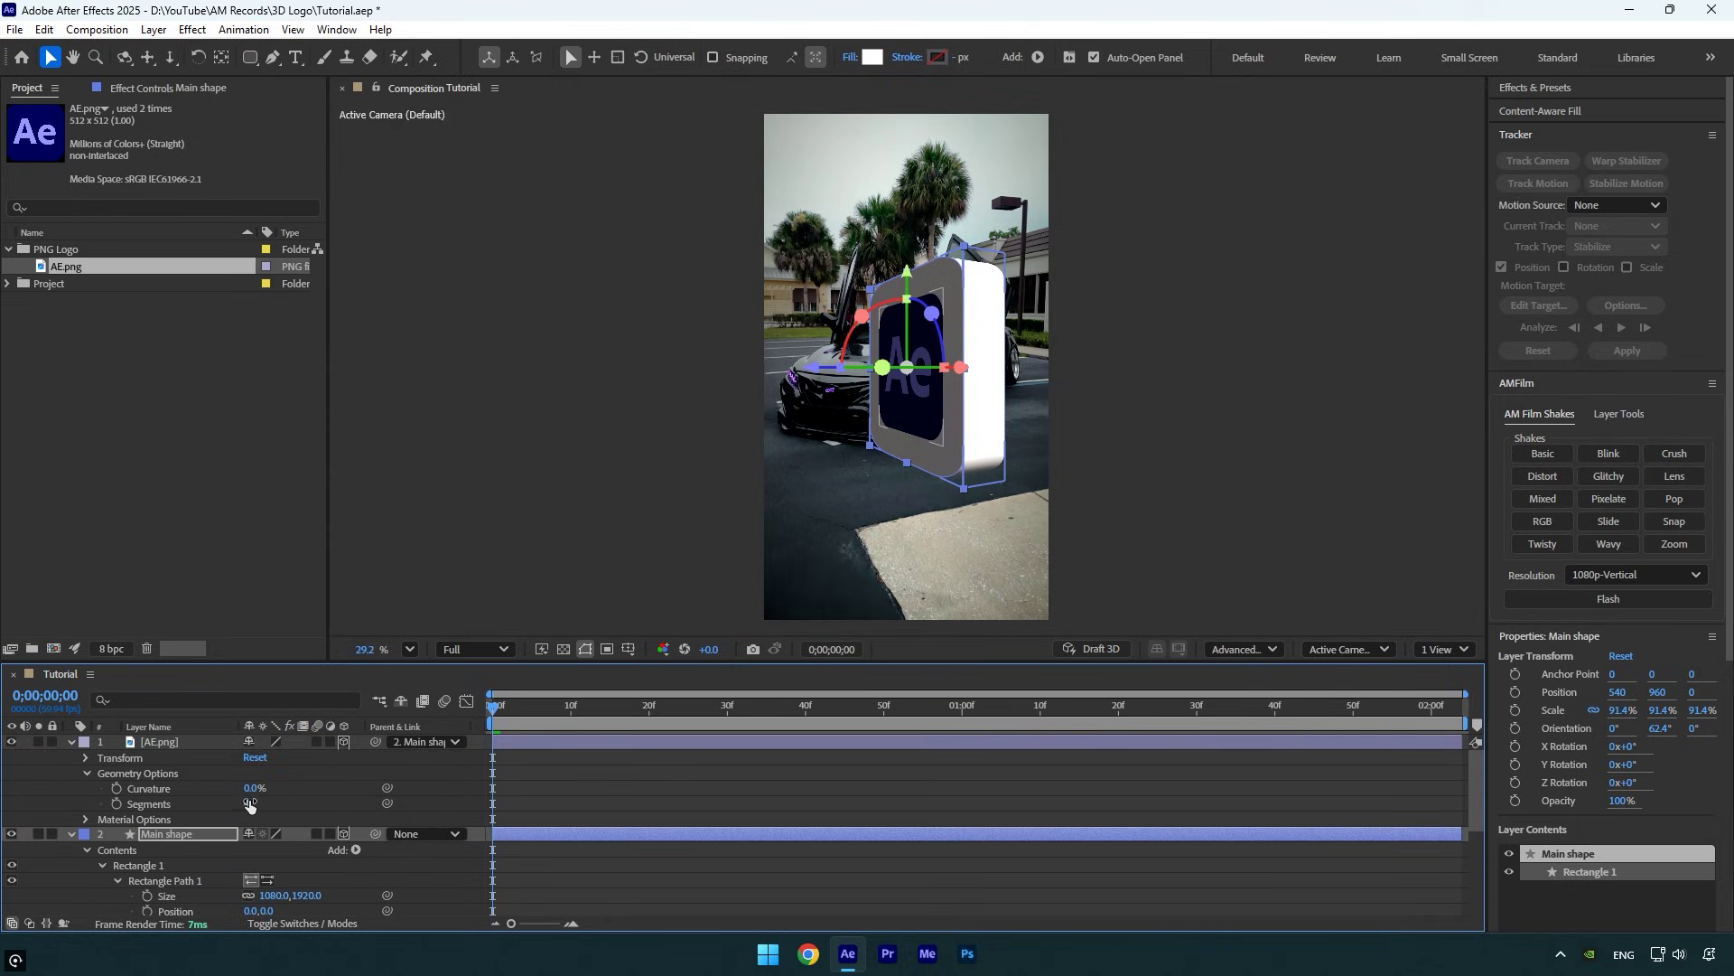
drag(251, 804, 233, 785)
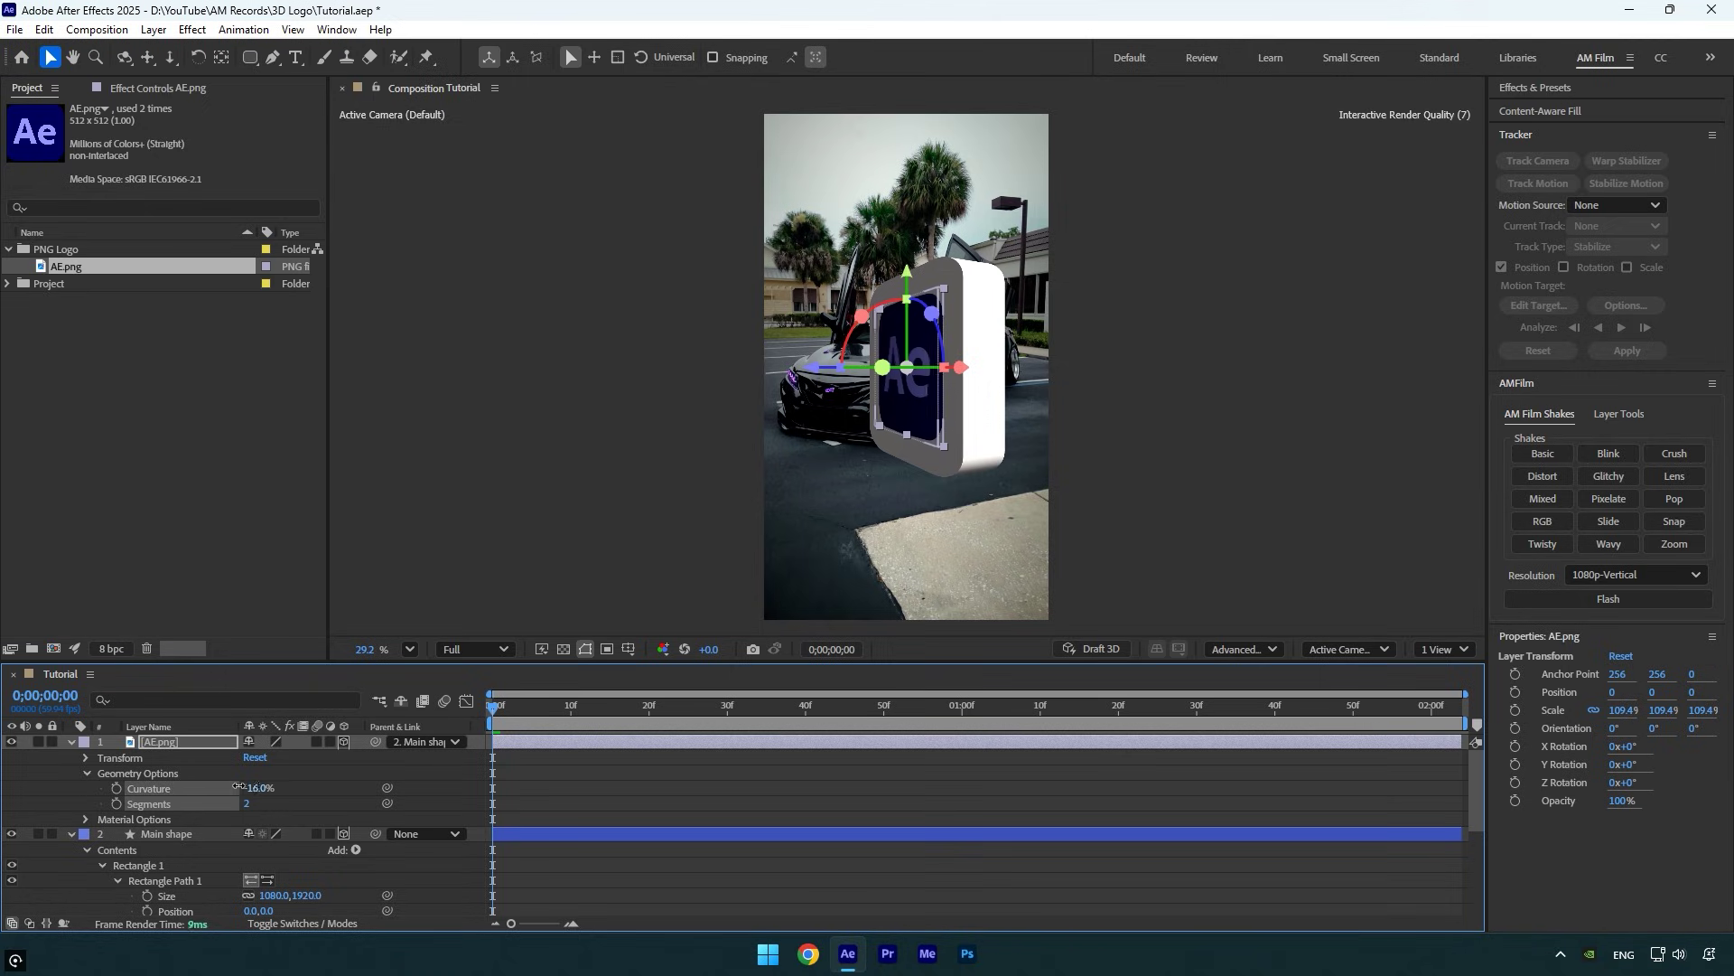
click(171, 832)
drag(882, 363, 926, 378)
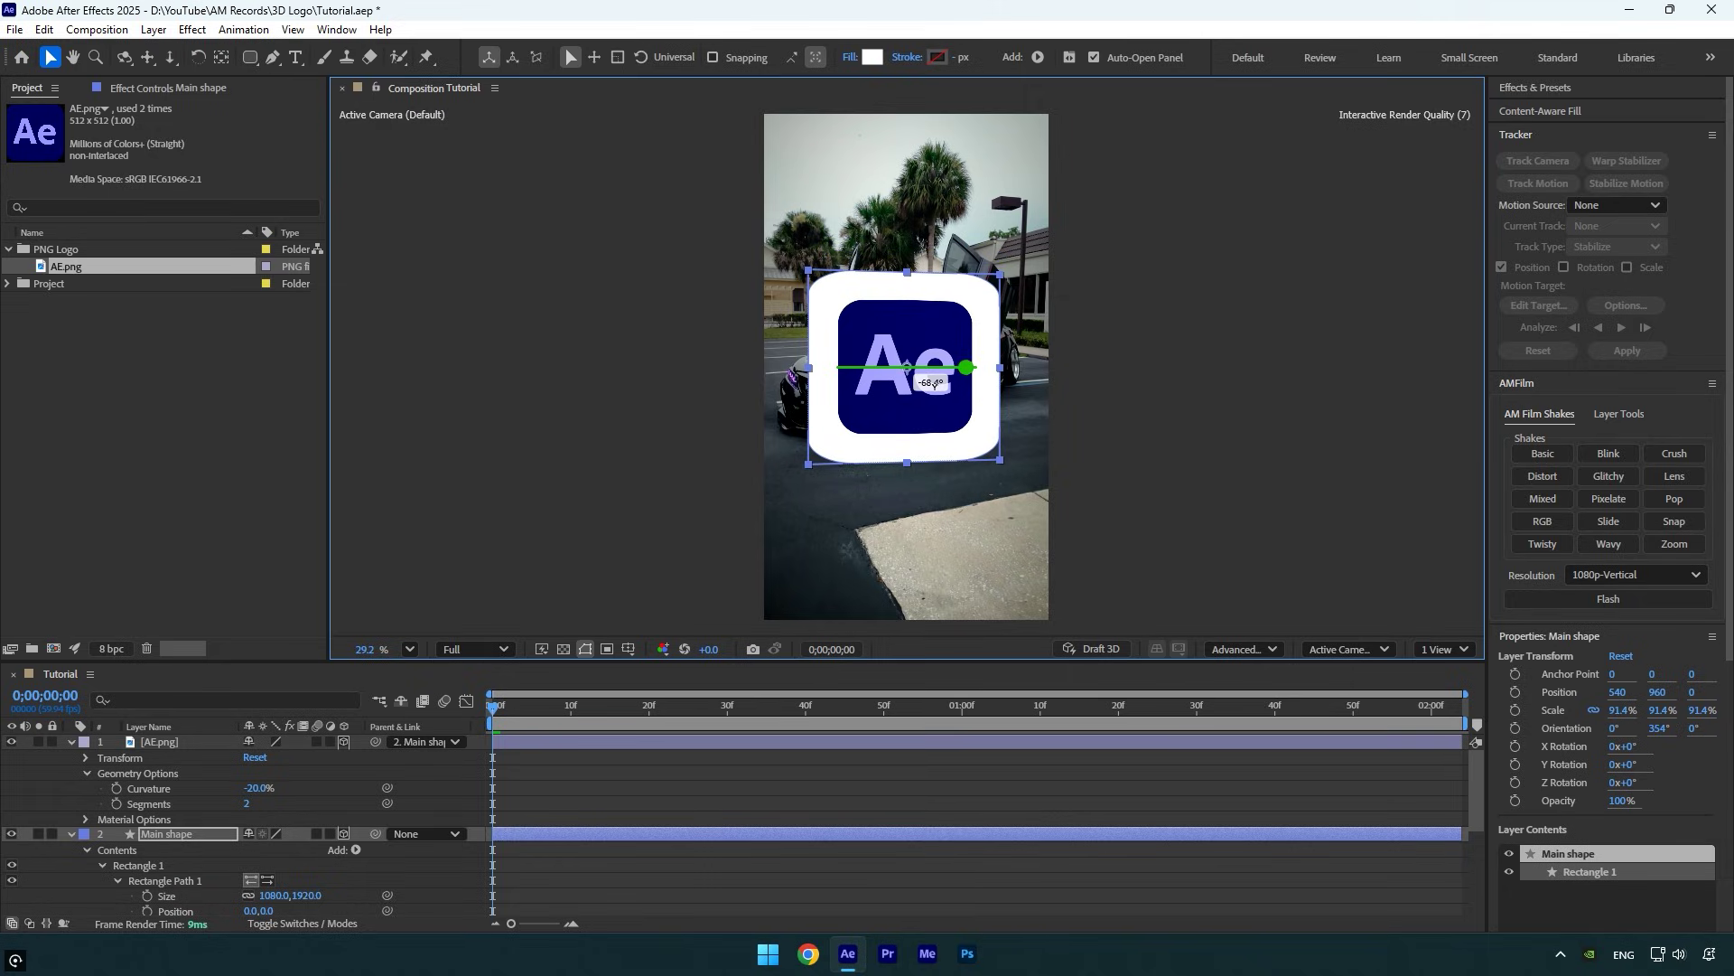
Set Main shape's Orientation Y to 0 so it faces front
key(r)
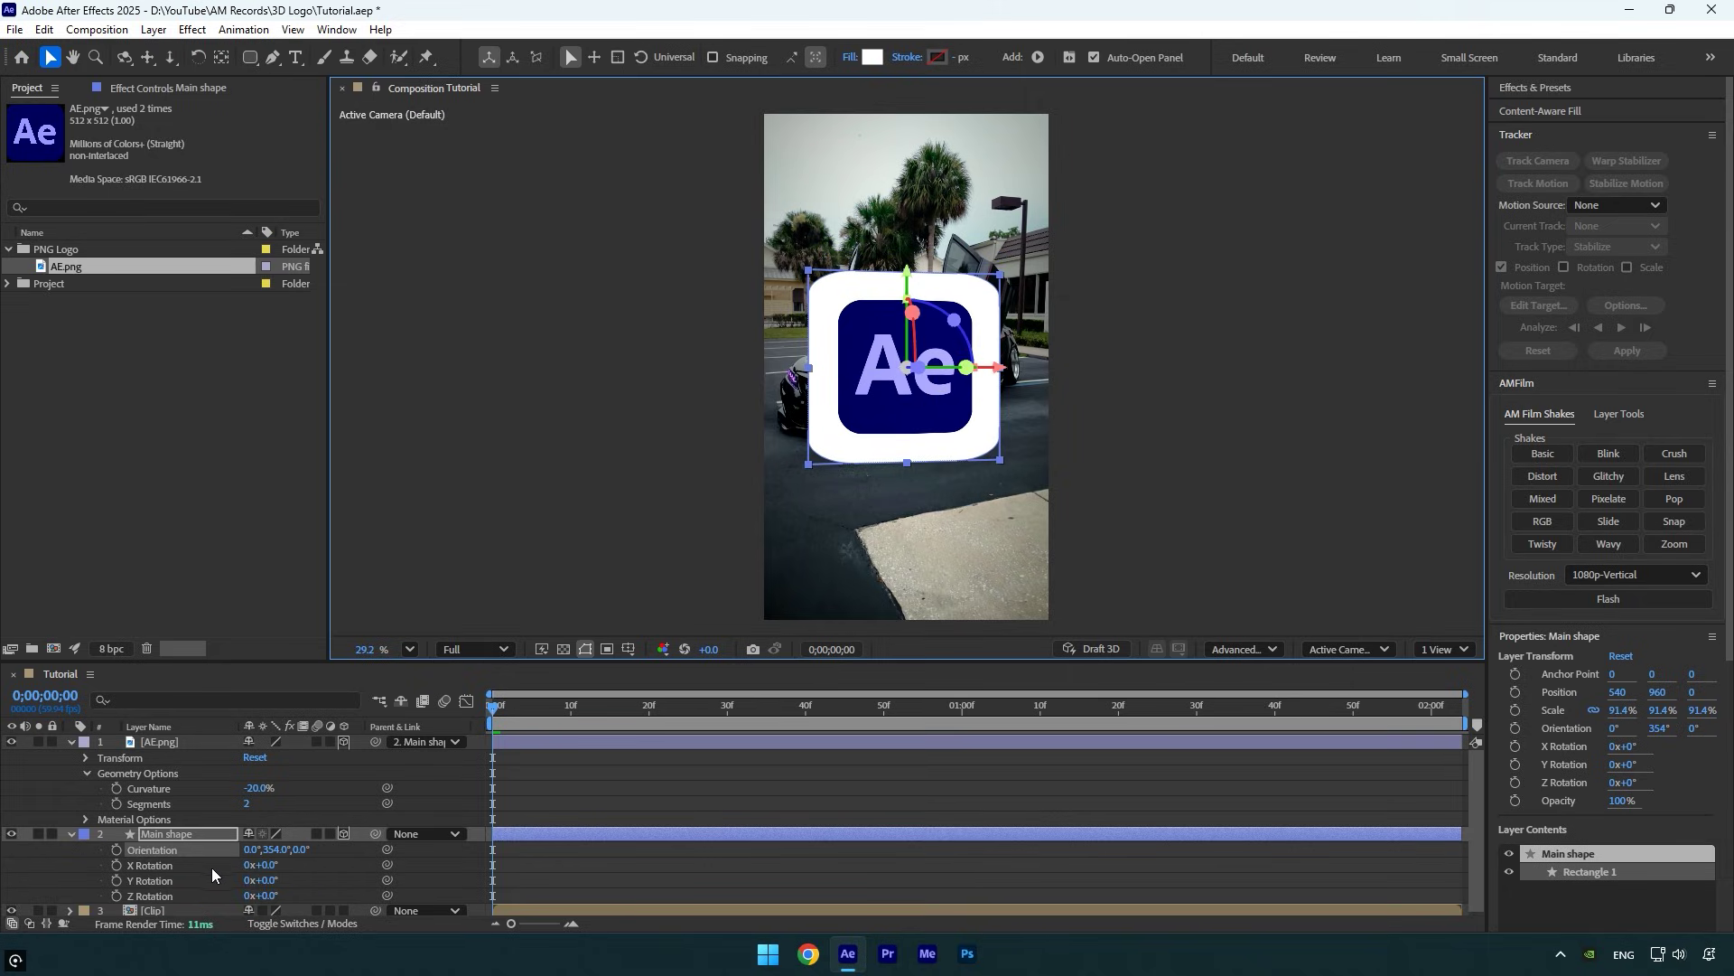
click(276, 849)
text(0)
key(Return)
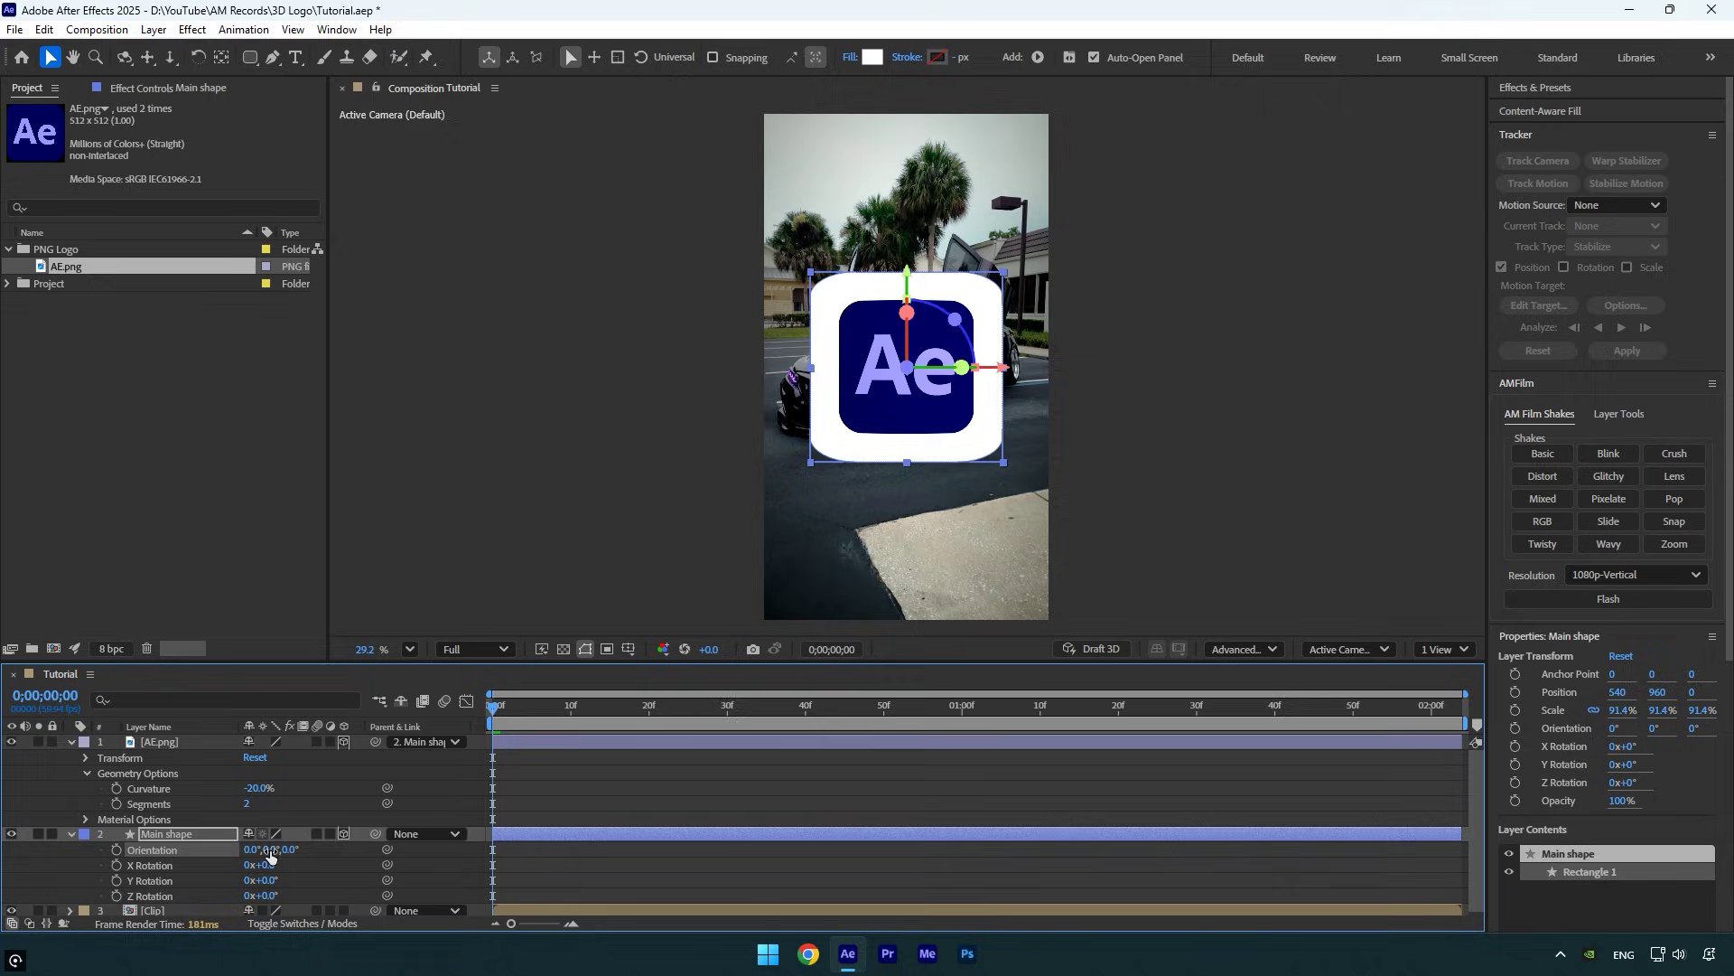
Lower Main shape's opacity to 15%
click(71, 833)
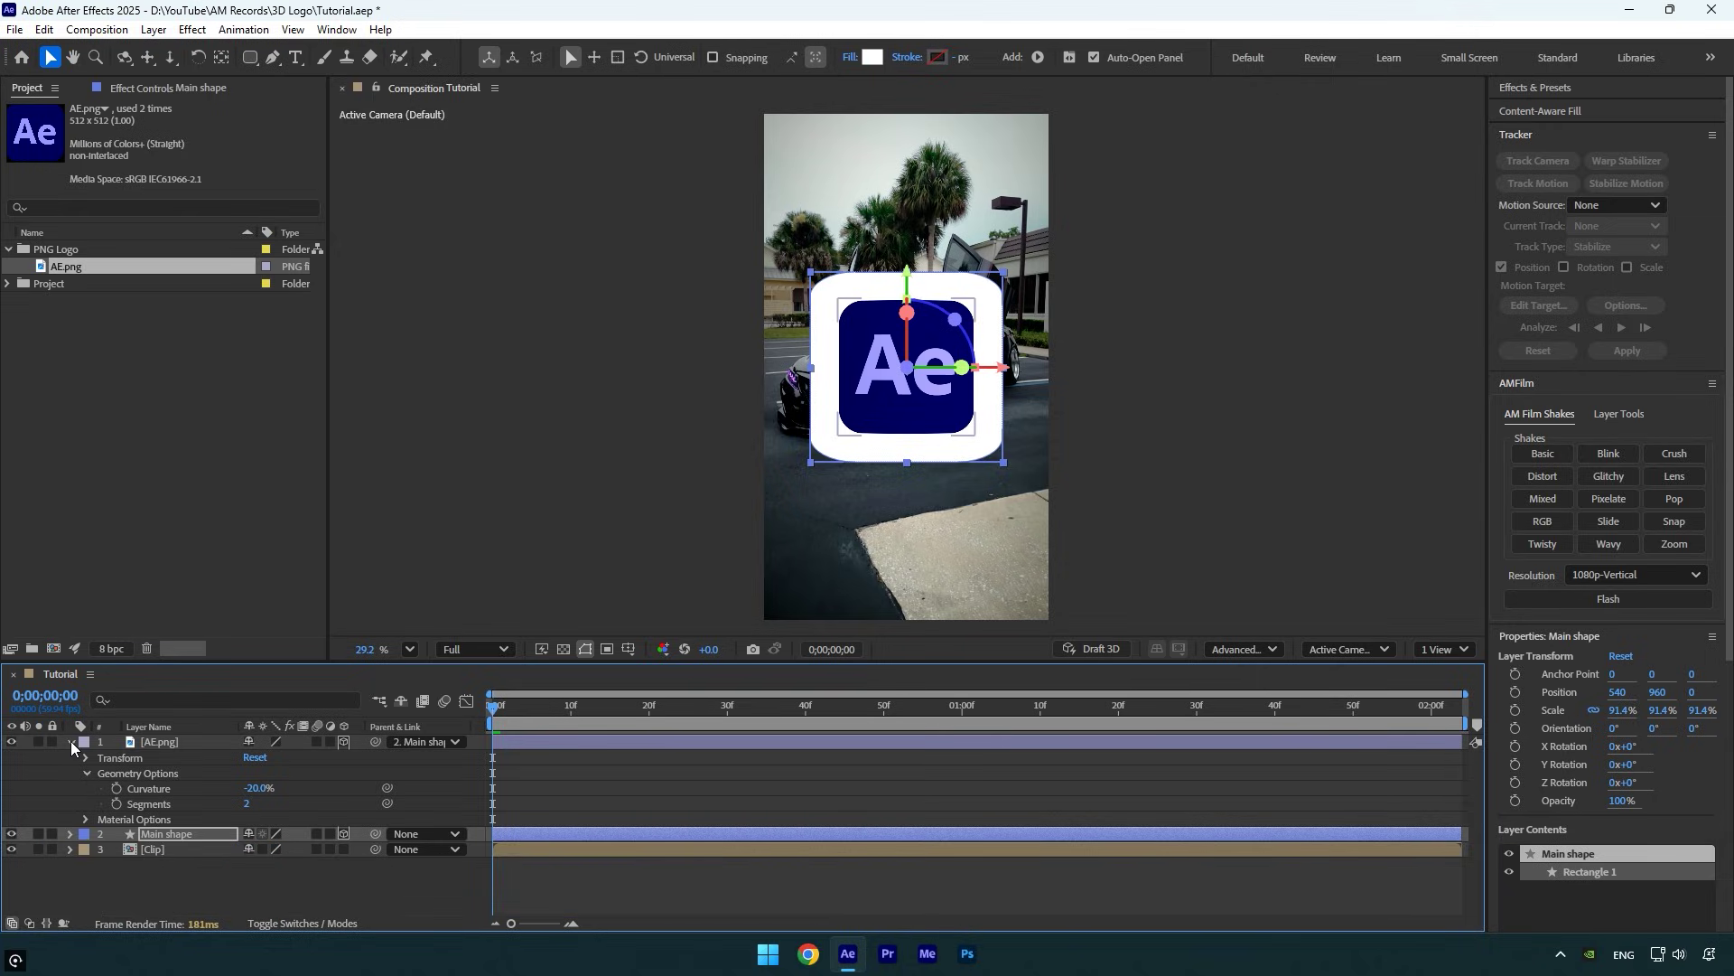
click(71, 742)
click(164, 757)
key(t)
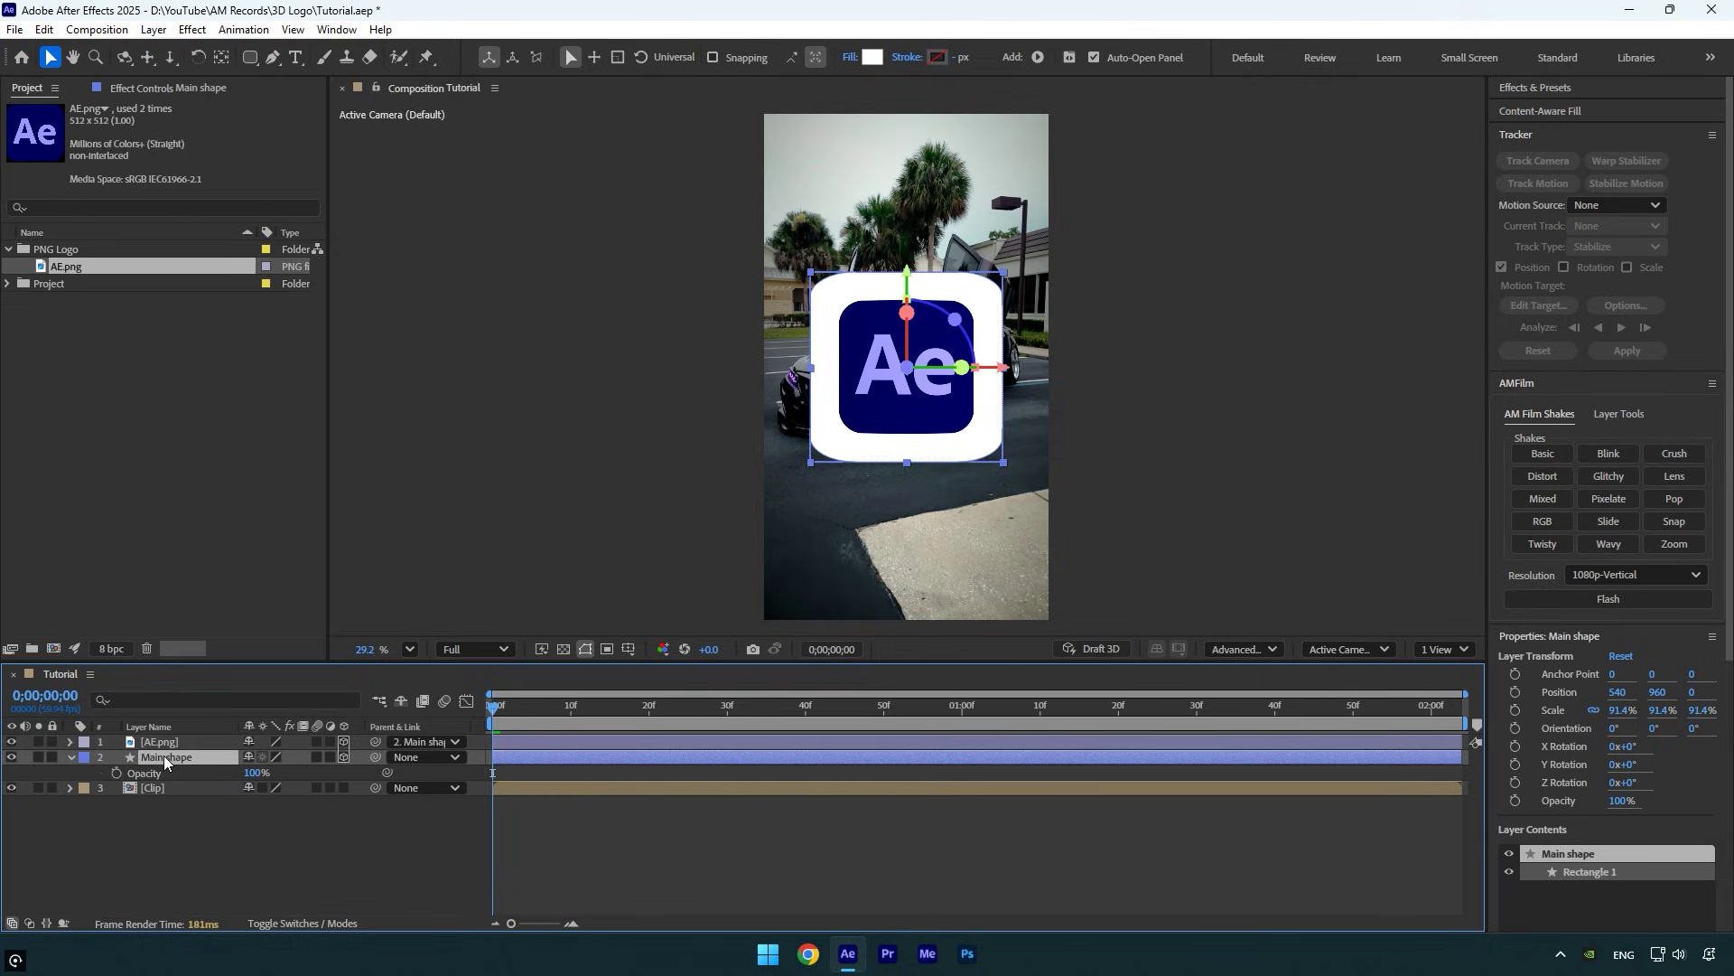
click(255, 773)
text(15)
key(Return)
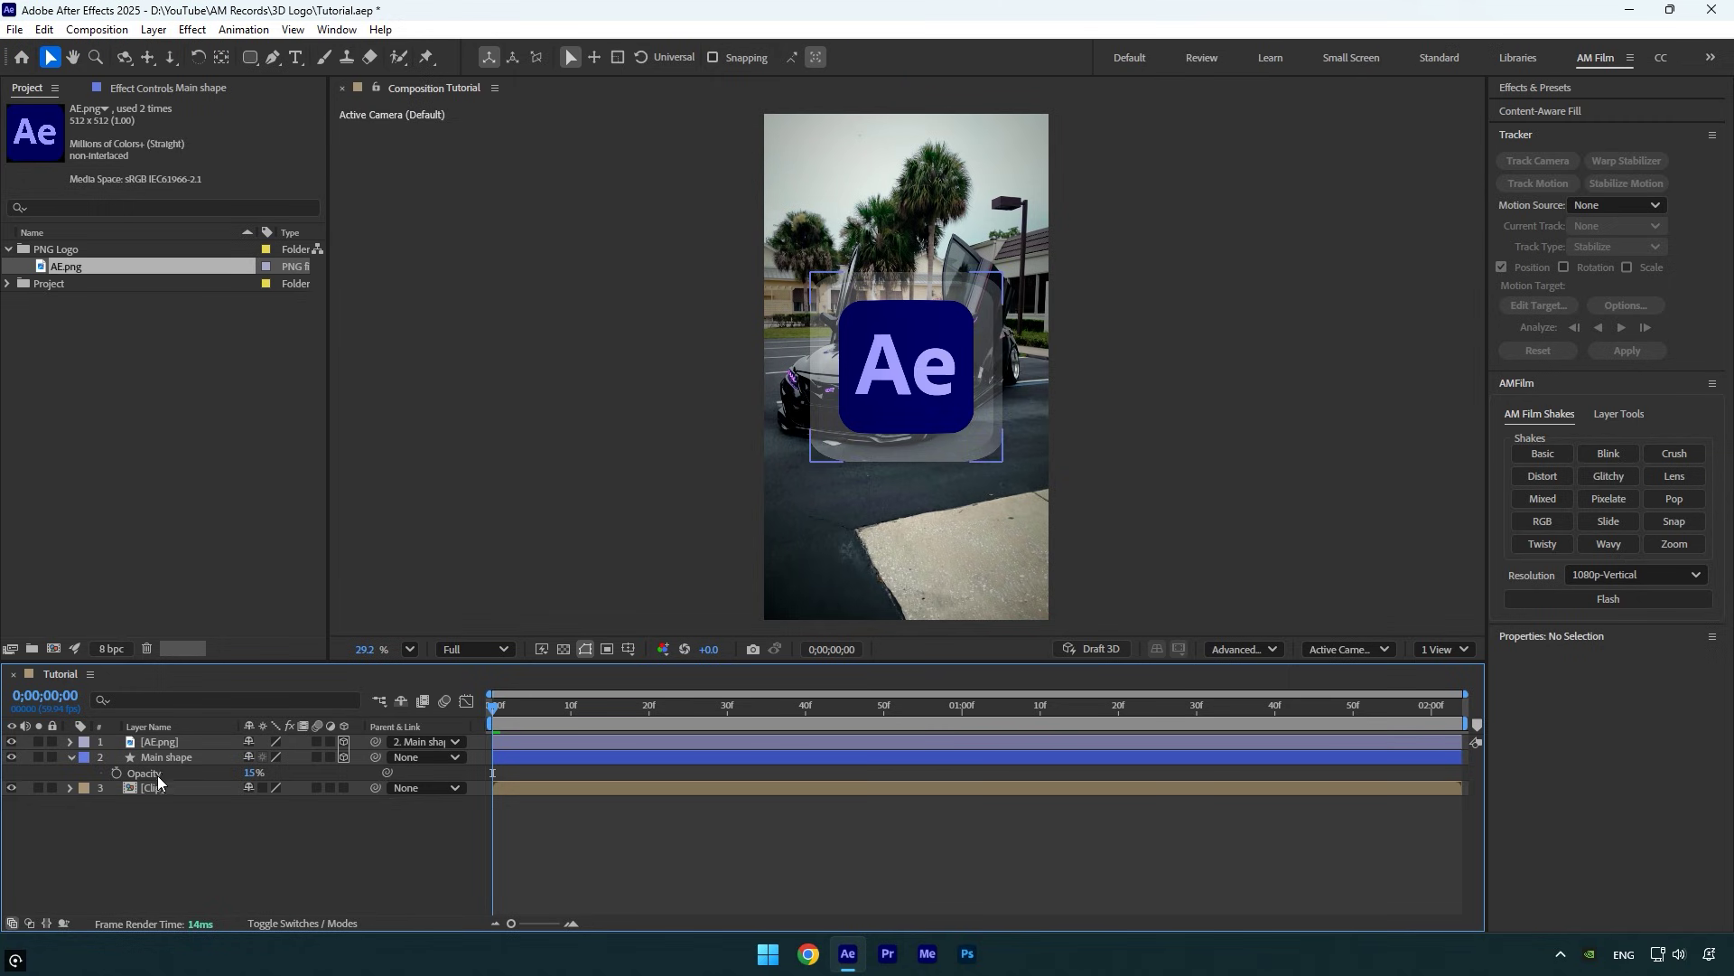
Duplicate Main shape and name the copy 'Blur'
key(ctrl+d)
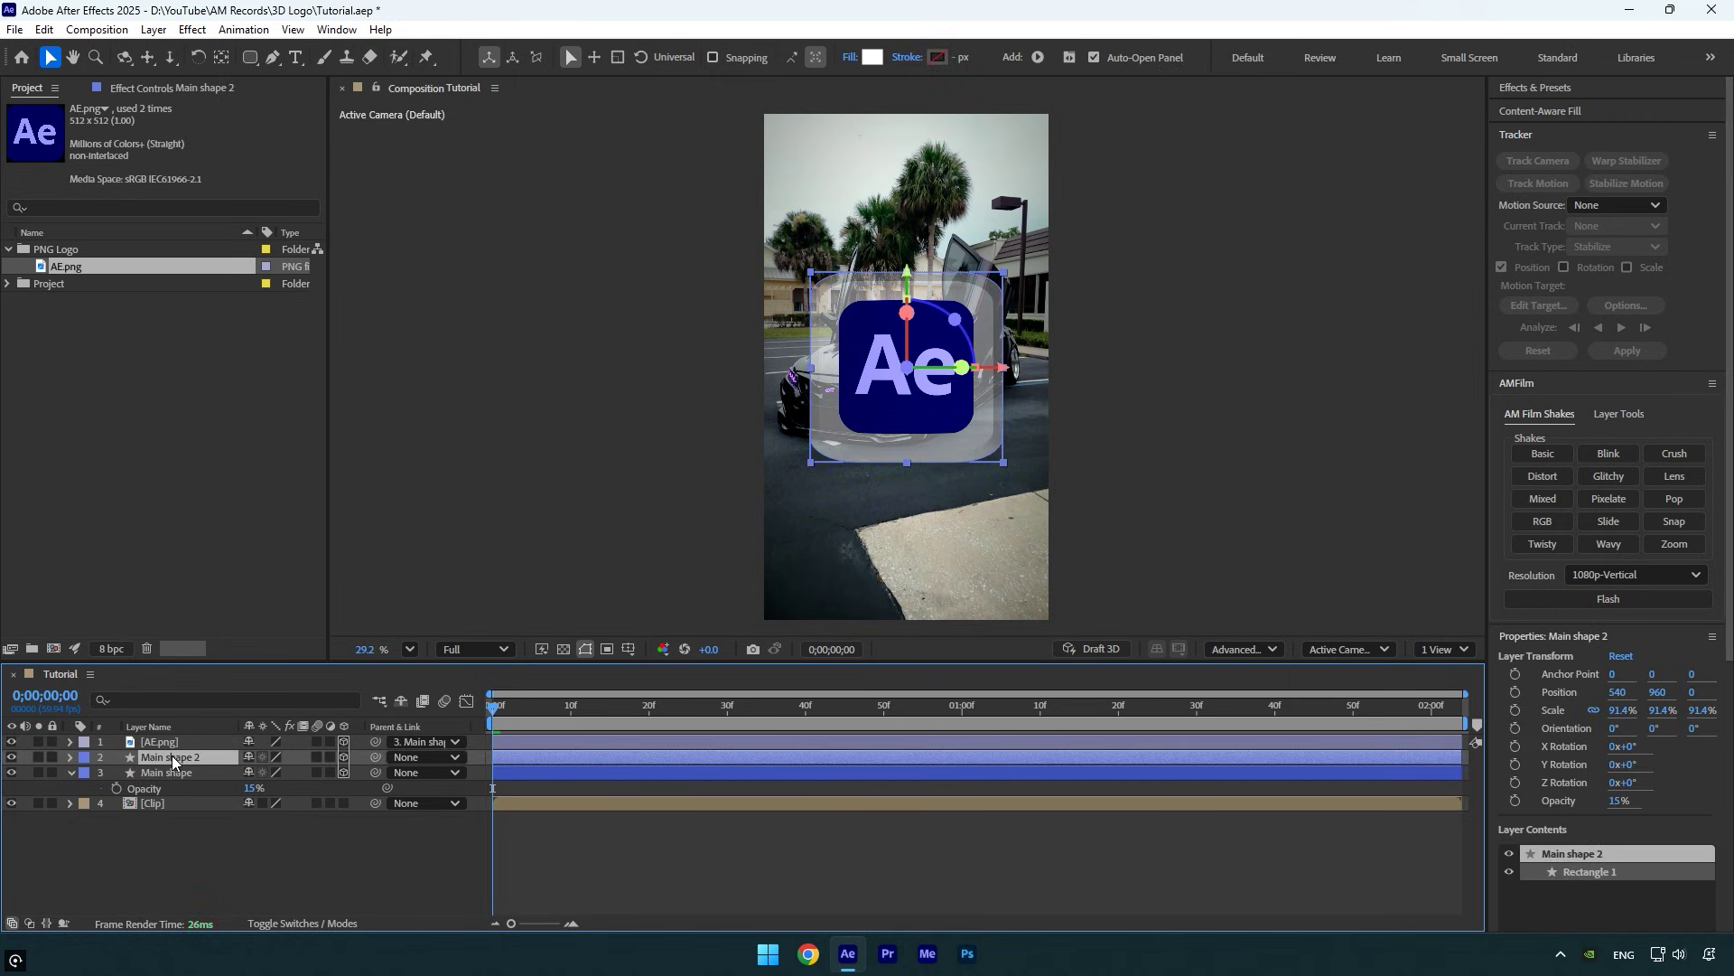
key(Return)
text(Blur)
key(Return)
Parent Blur to Main shape and apply Gaussian Blur with Blurriness 500
drag(378, 756, 165, 772)
key(ctrl+space)
text(gaus)
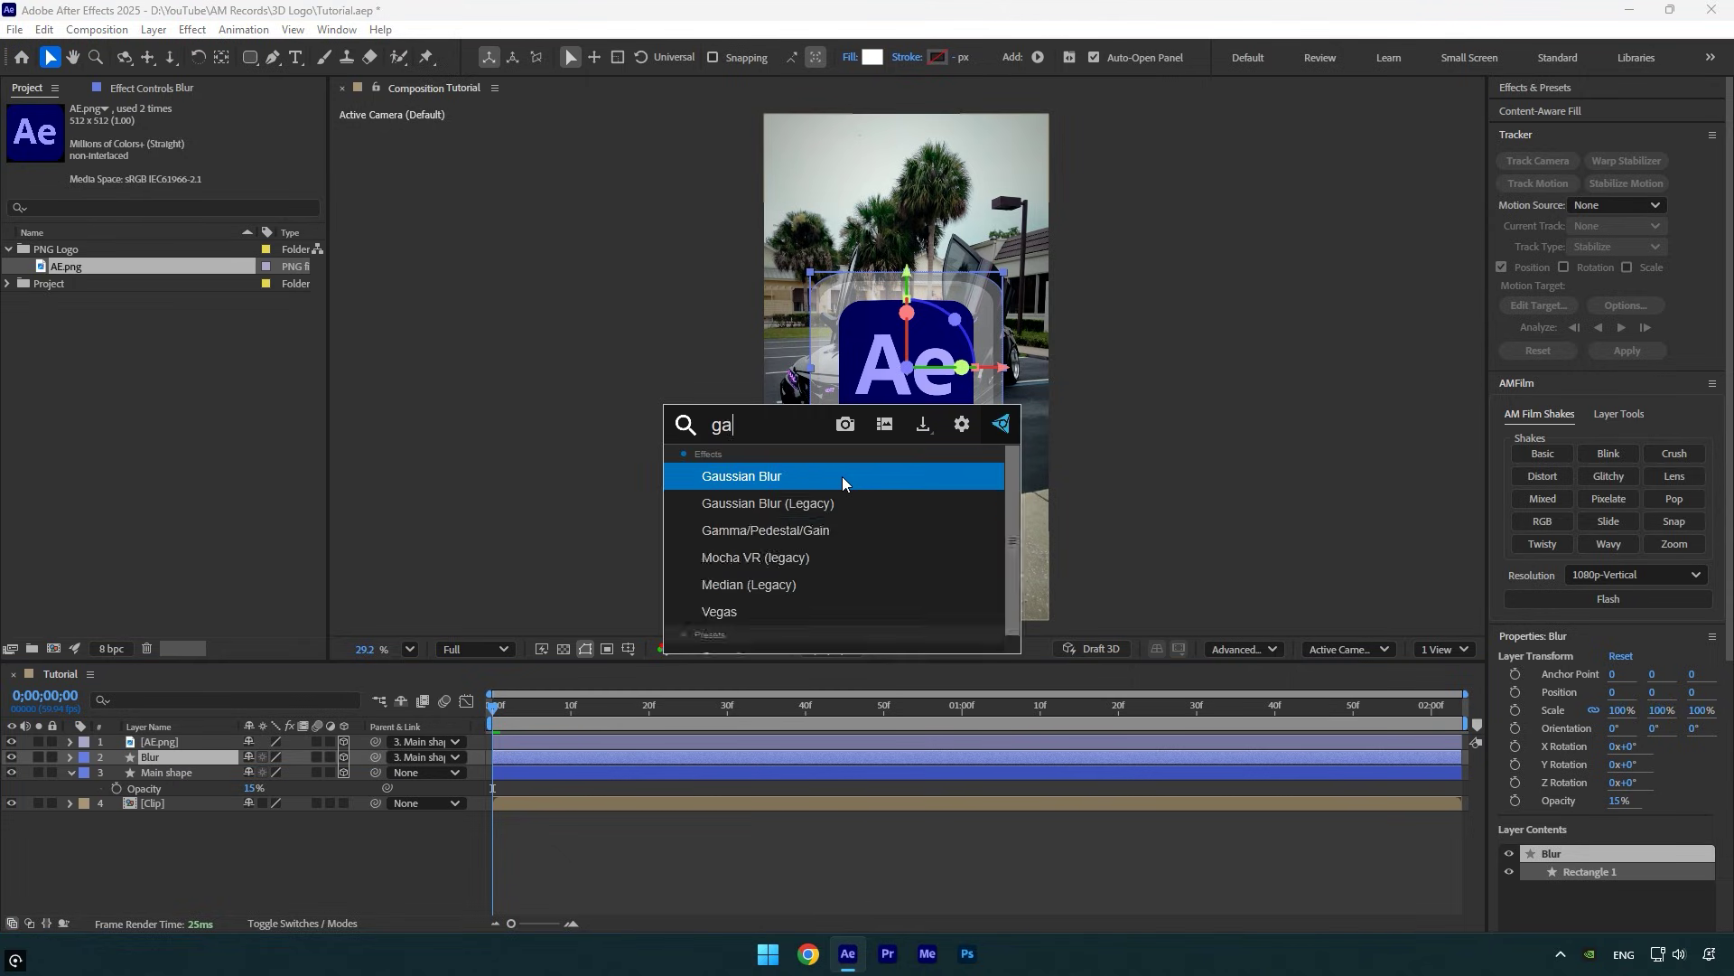
key(Return)
click(185, 140)
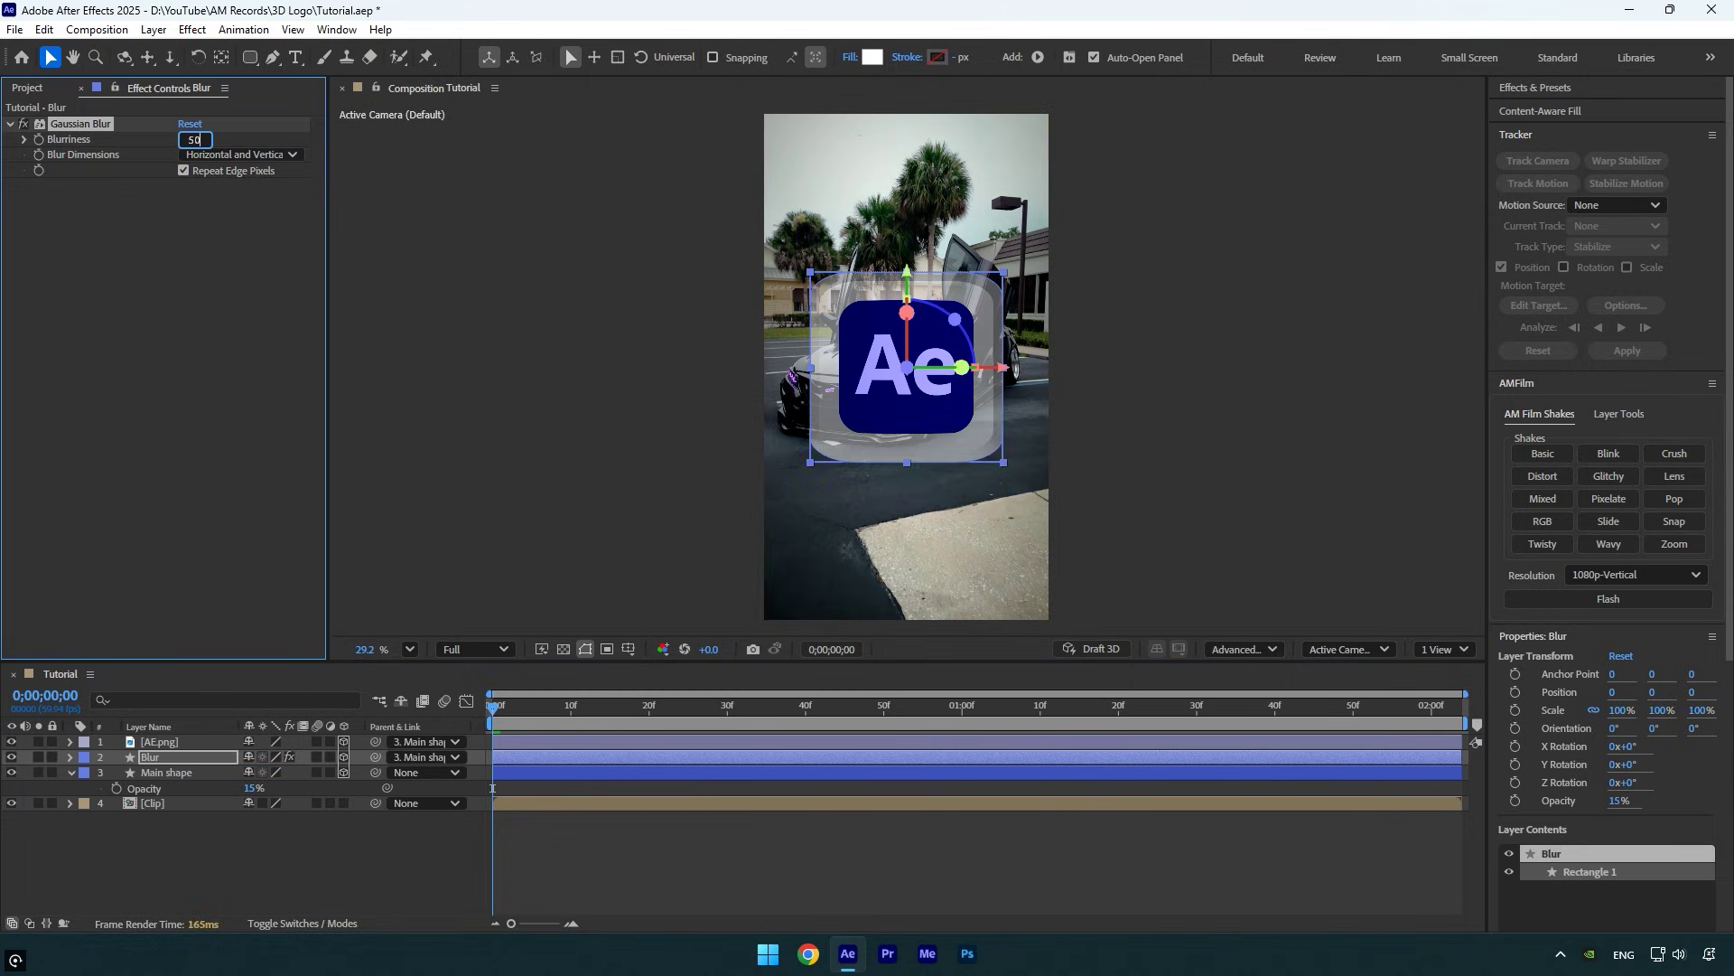
text(500)
key(Return)
Preview Main shape's depth turned sideways, then reset its Orientation Y to 0
click(168, 773)
drag(963, 368, 881, 368)
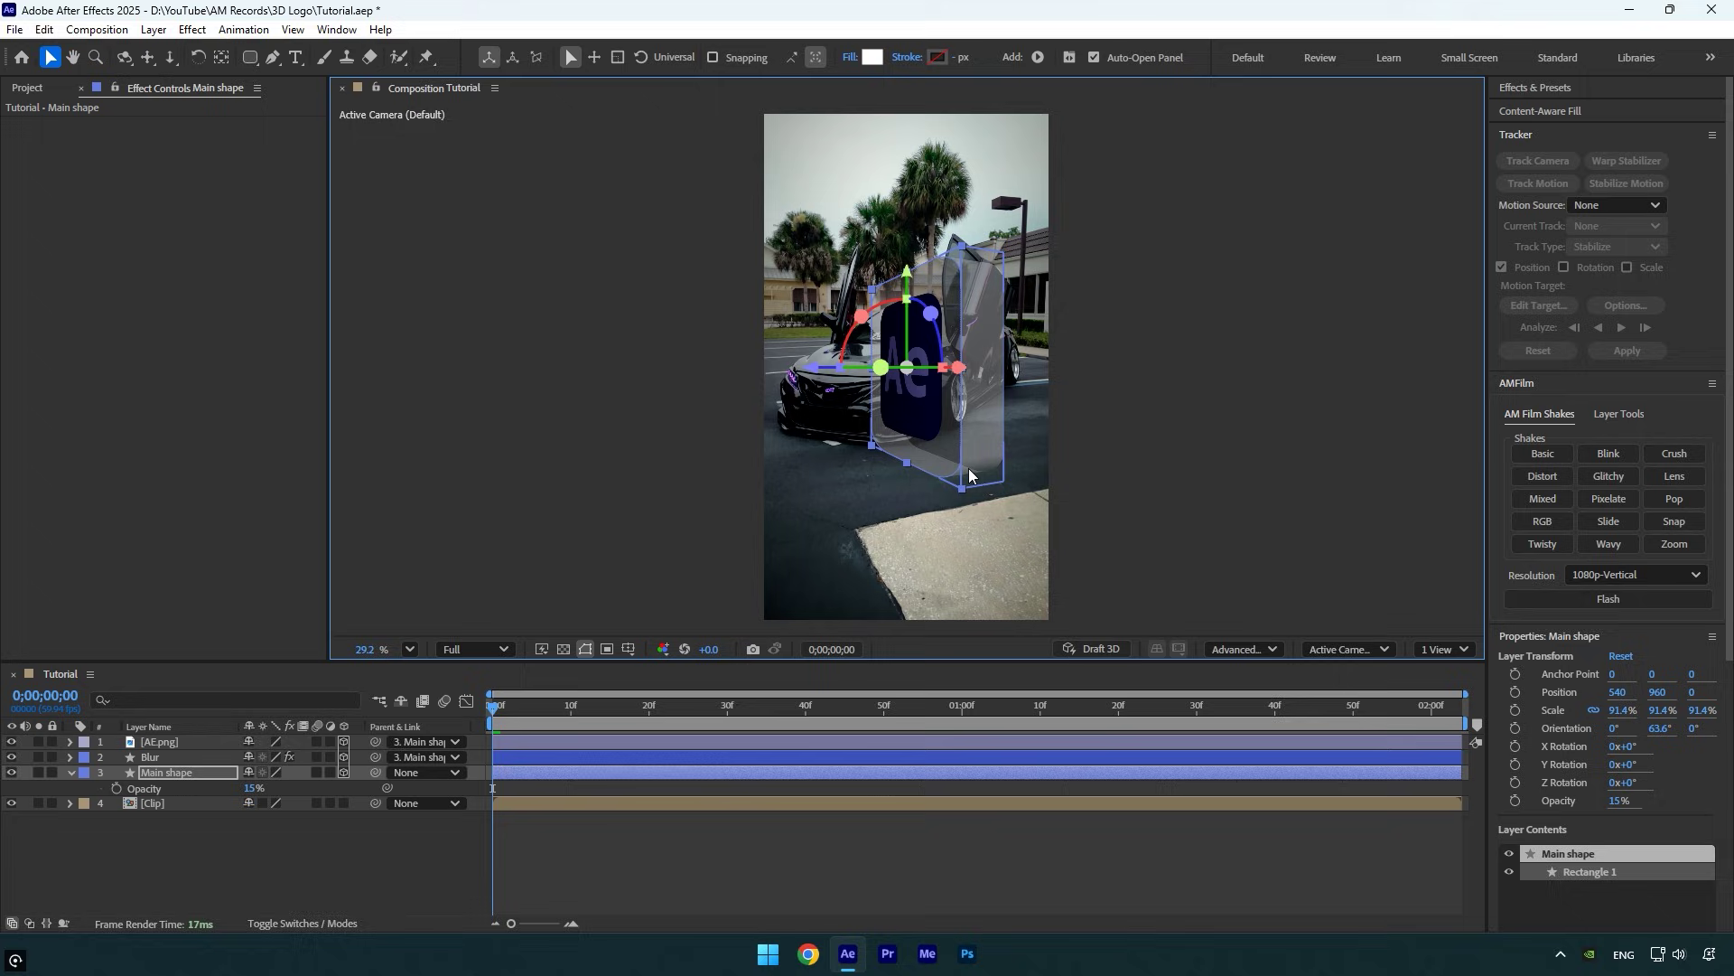
key(r)
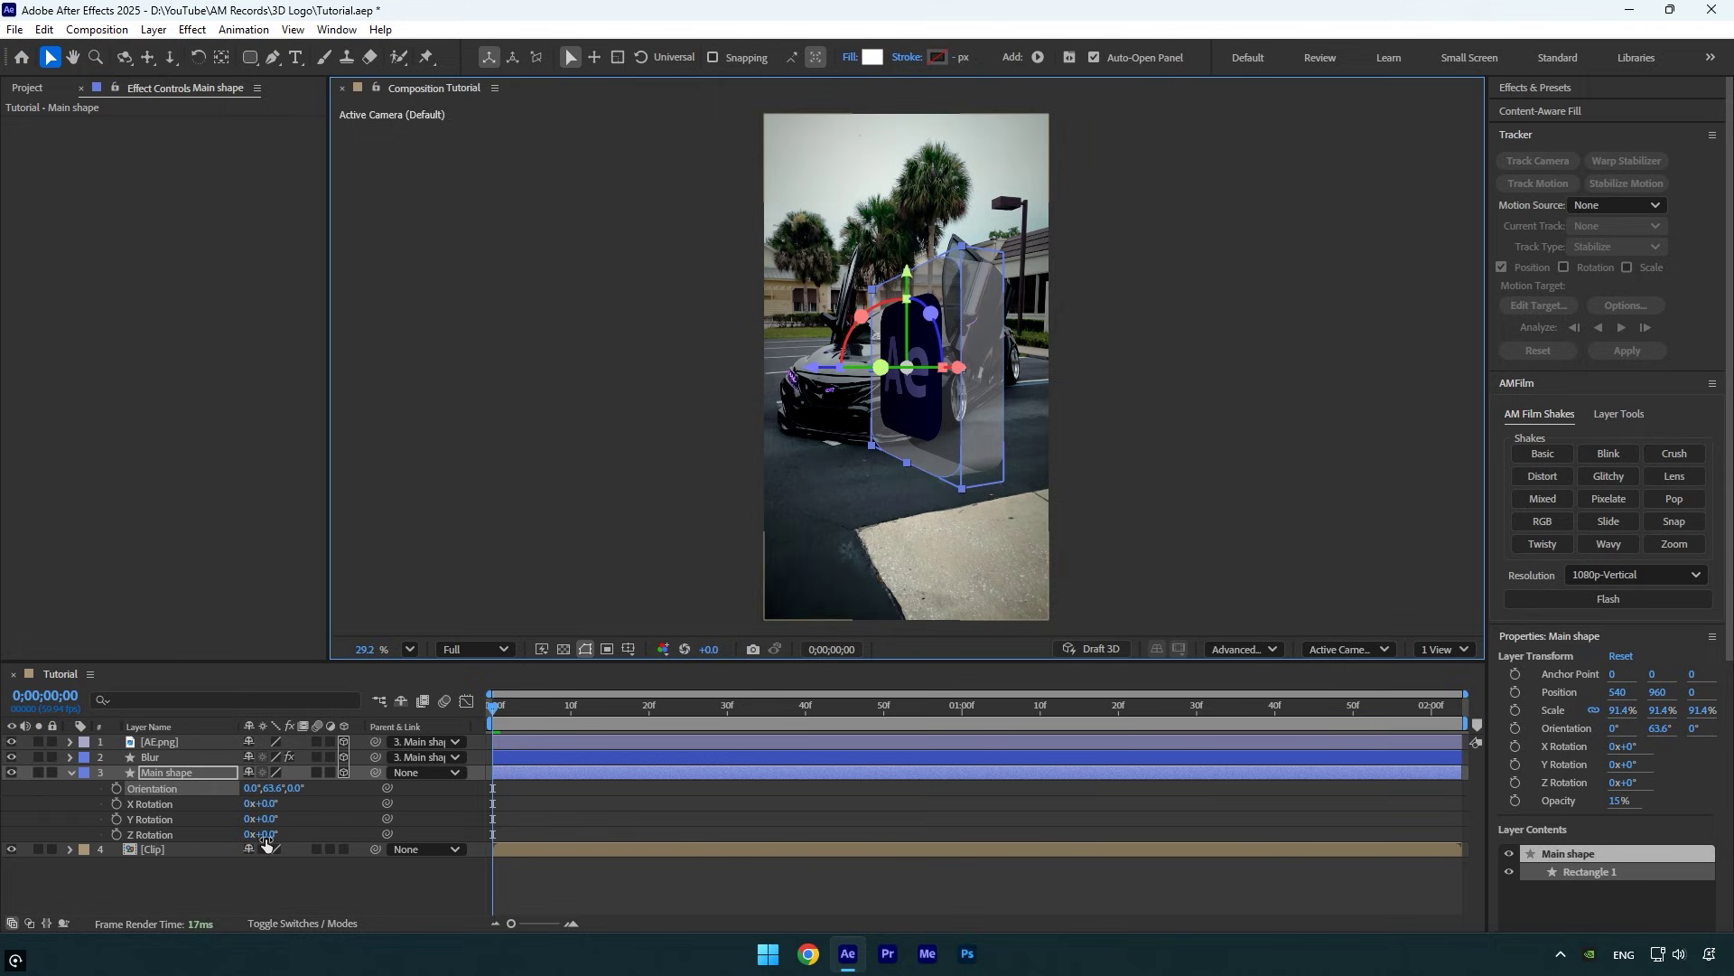
click(269, 789)
text(0)
key(Return)
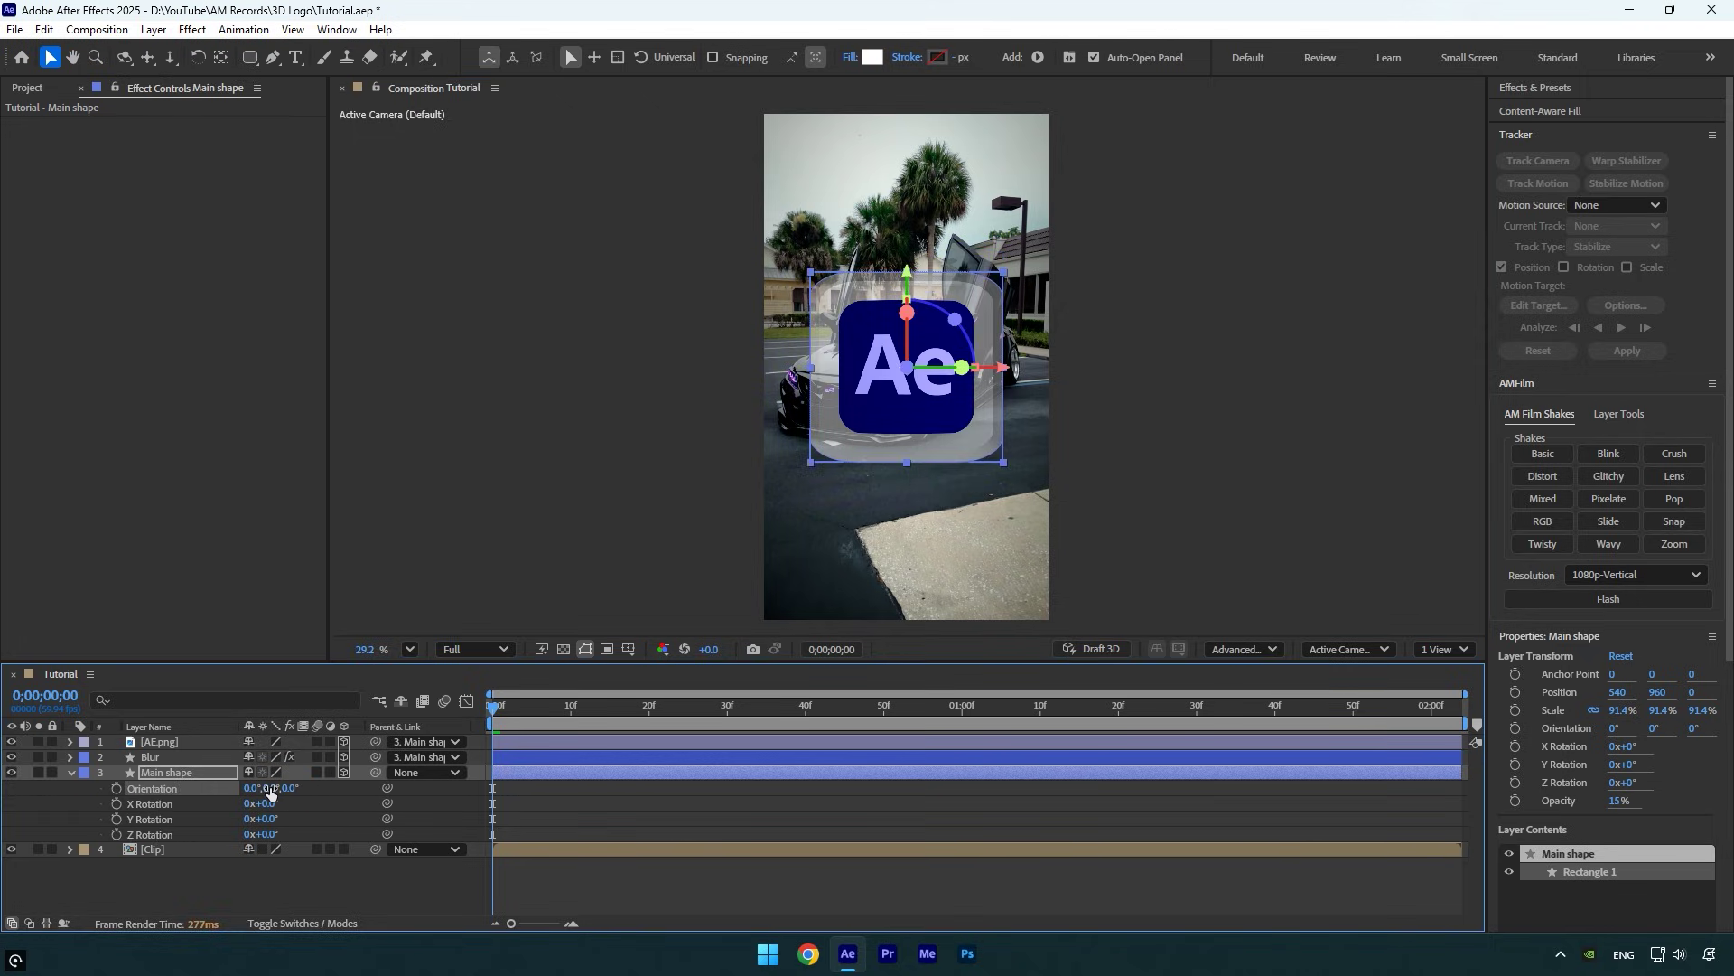
key(r)
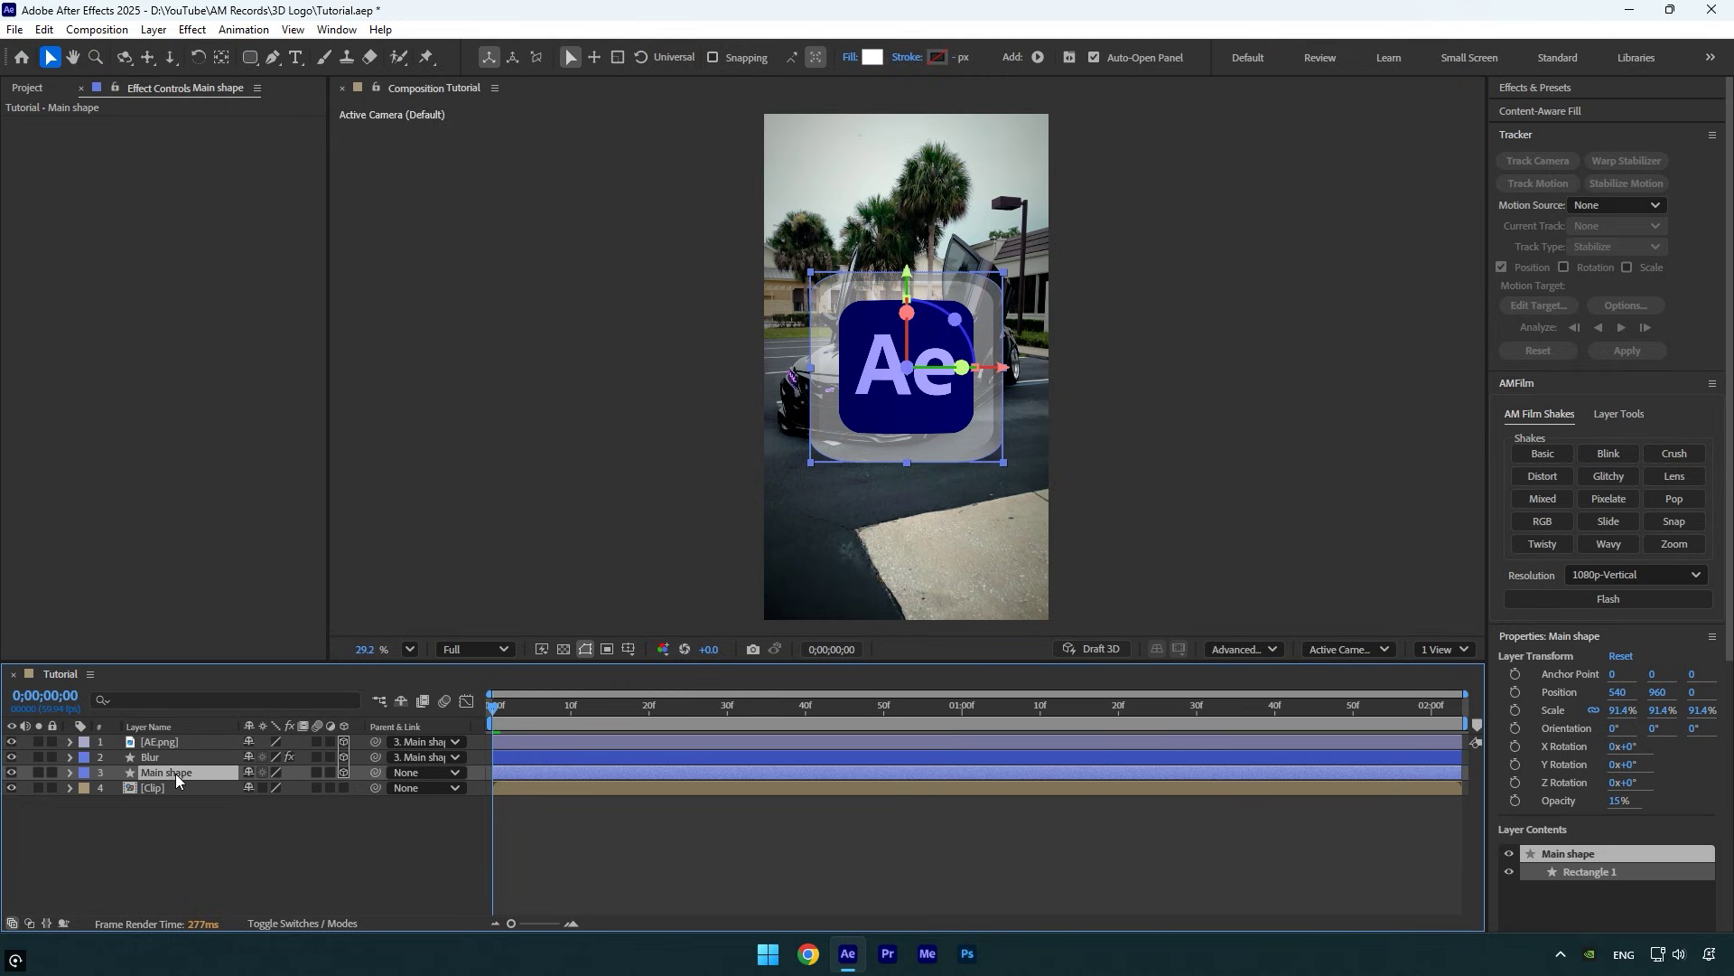
shift+click(156, 742)
Pre-compose the logo, Blur and Main shape layers into a precomp named '3D Logo'
right_click(155, 745)
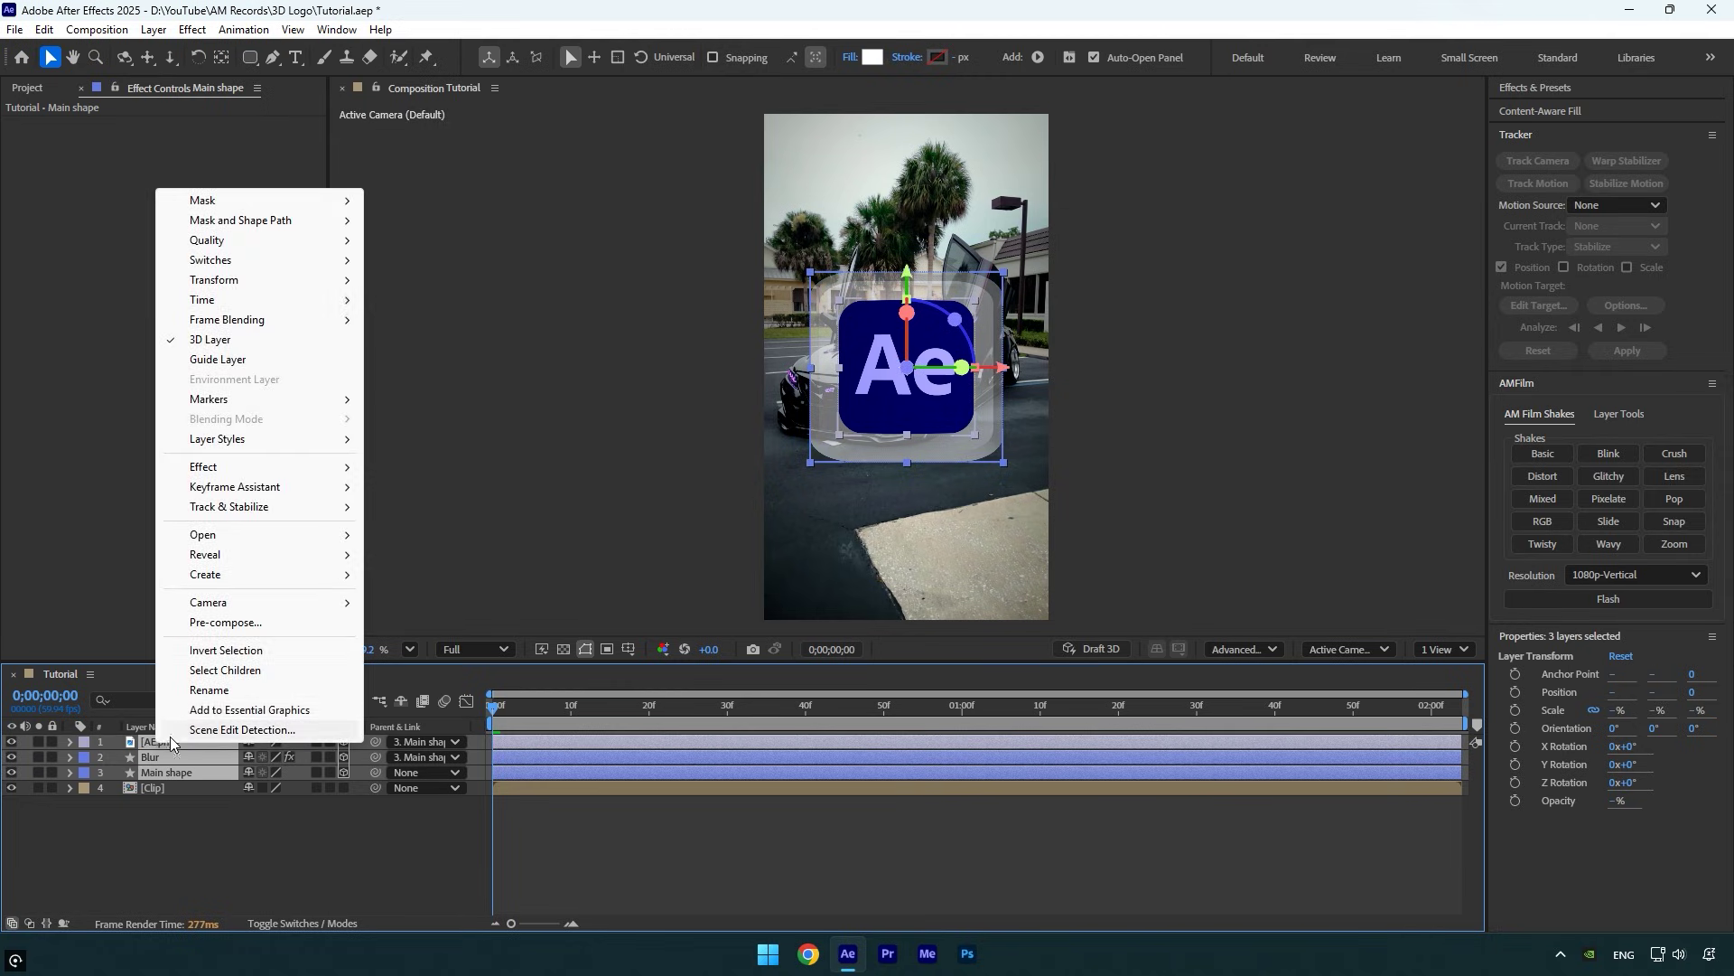
click(225, 626)
text(3D)
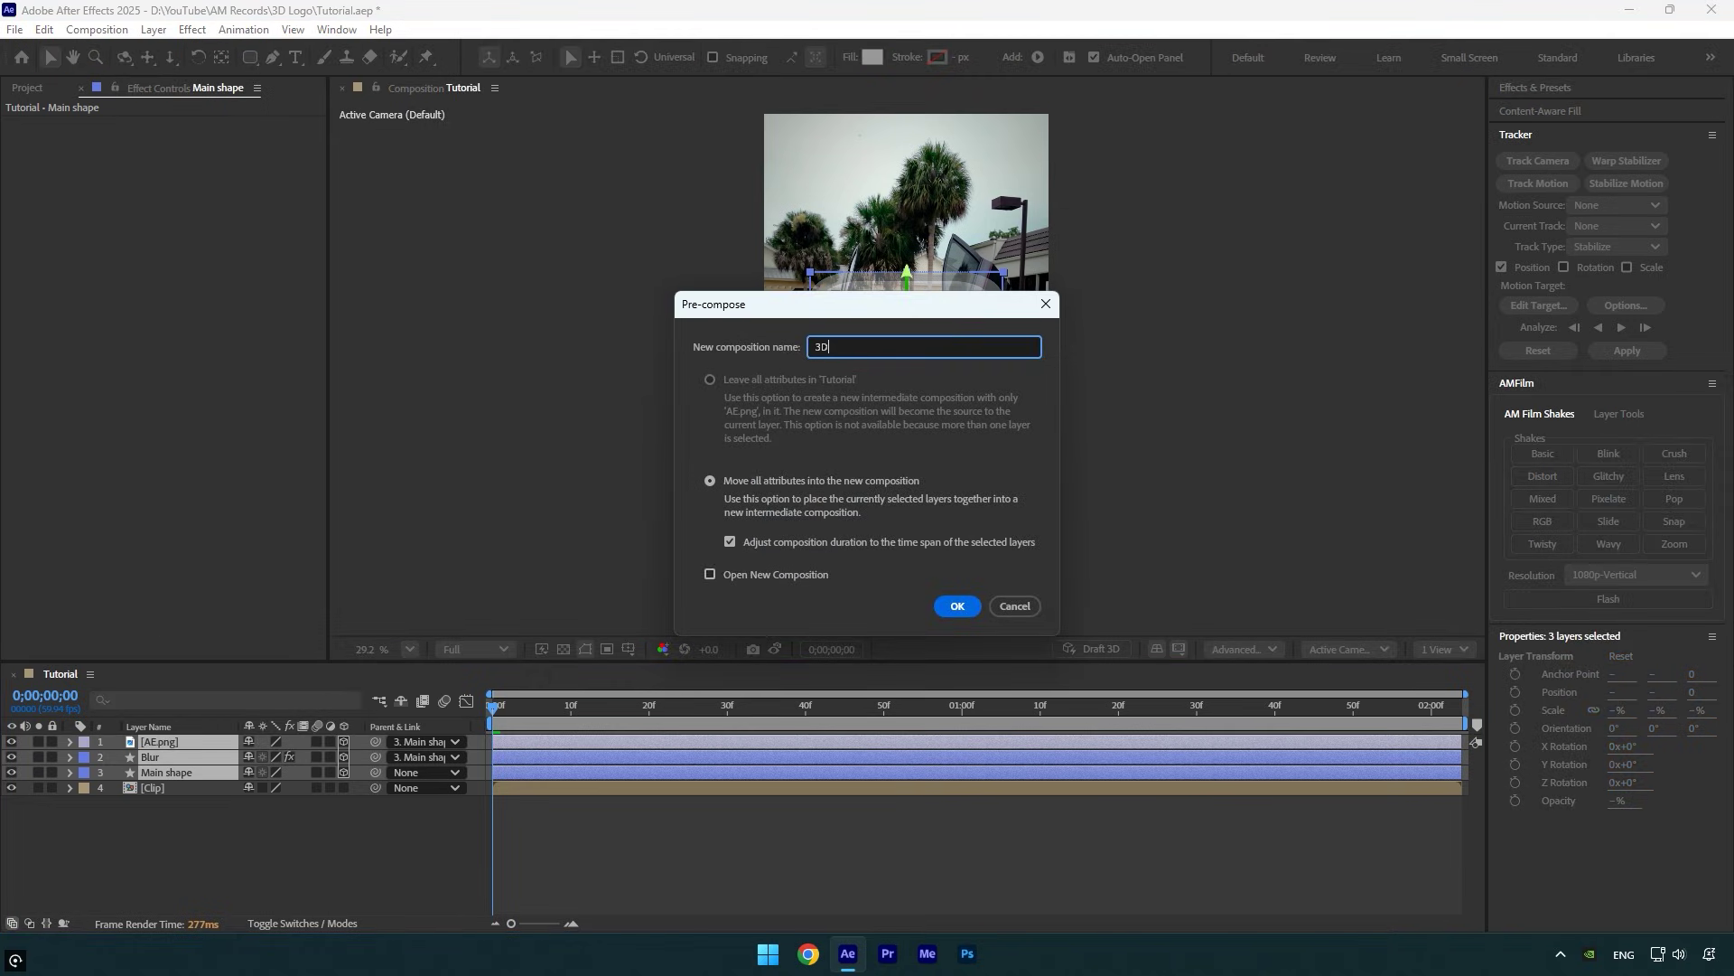
text( Logo)
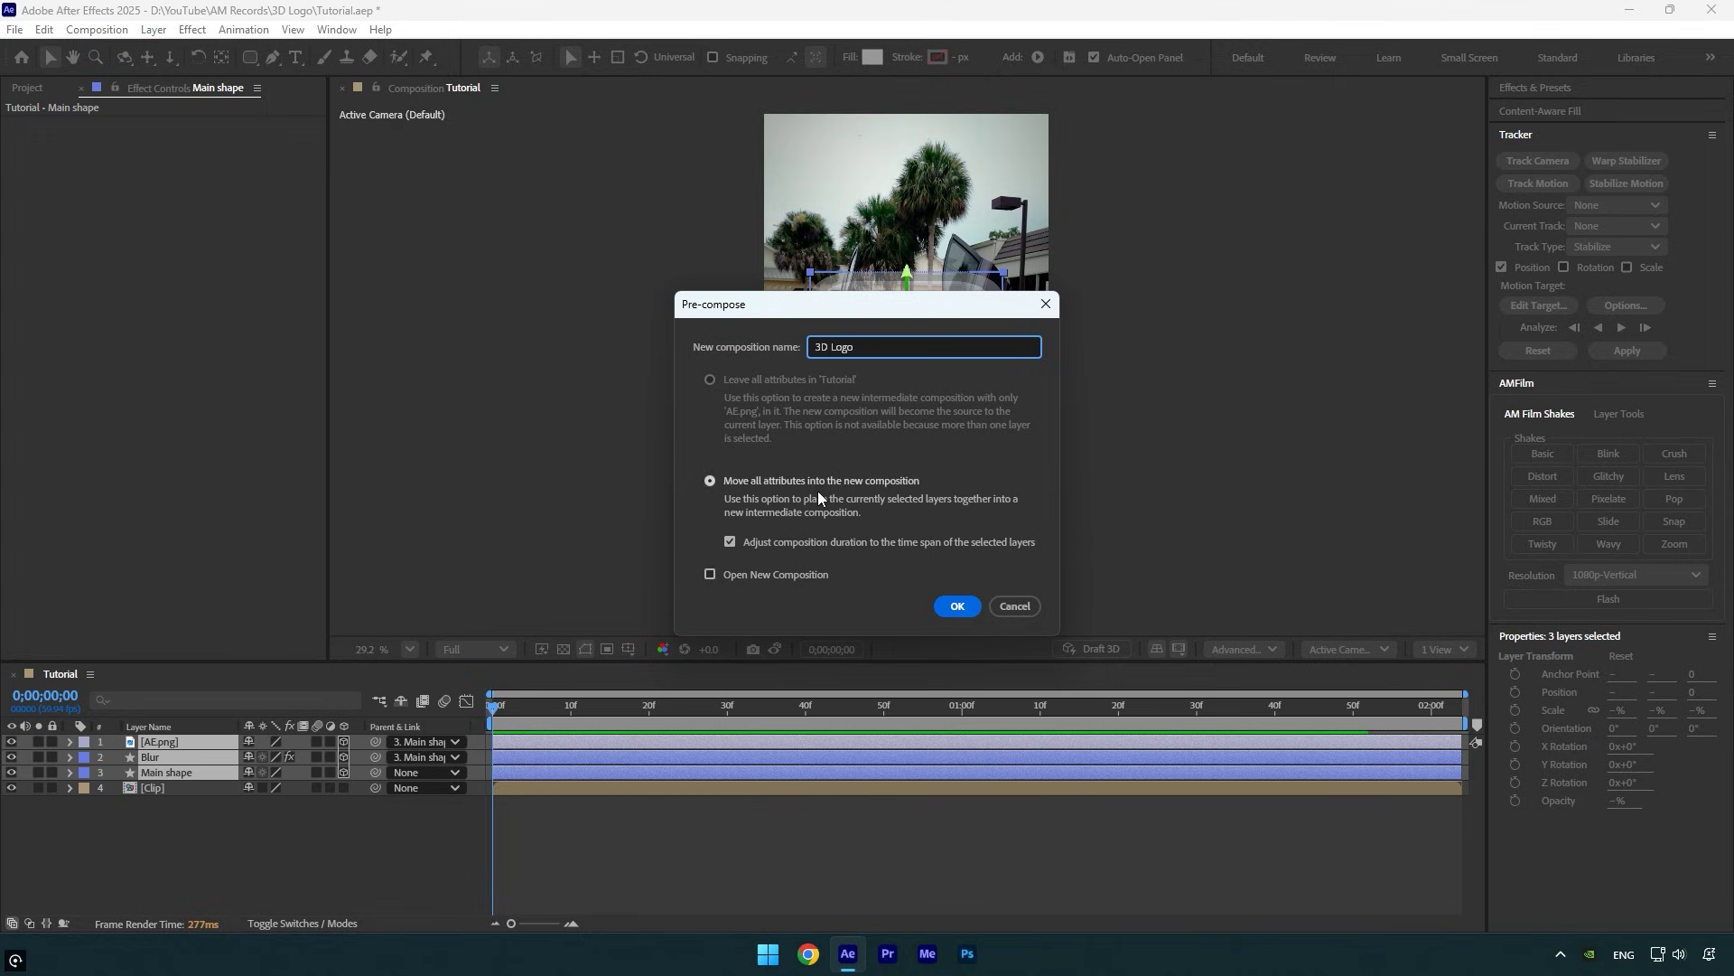
click(954, 606)
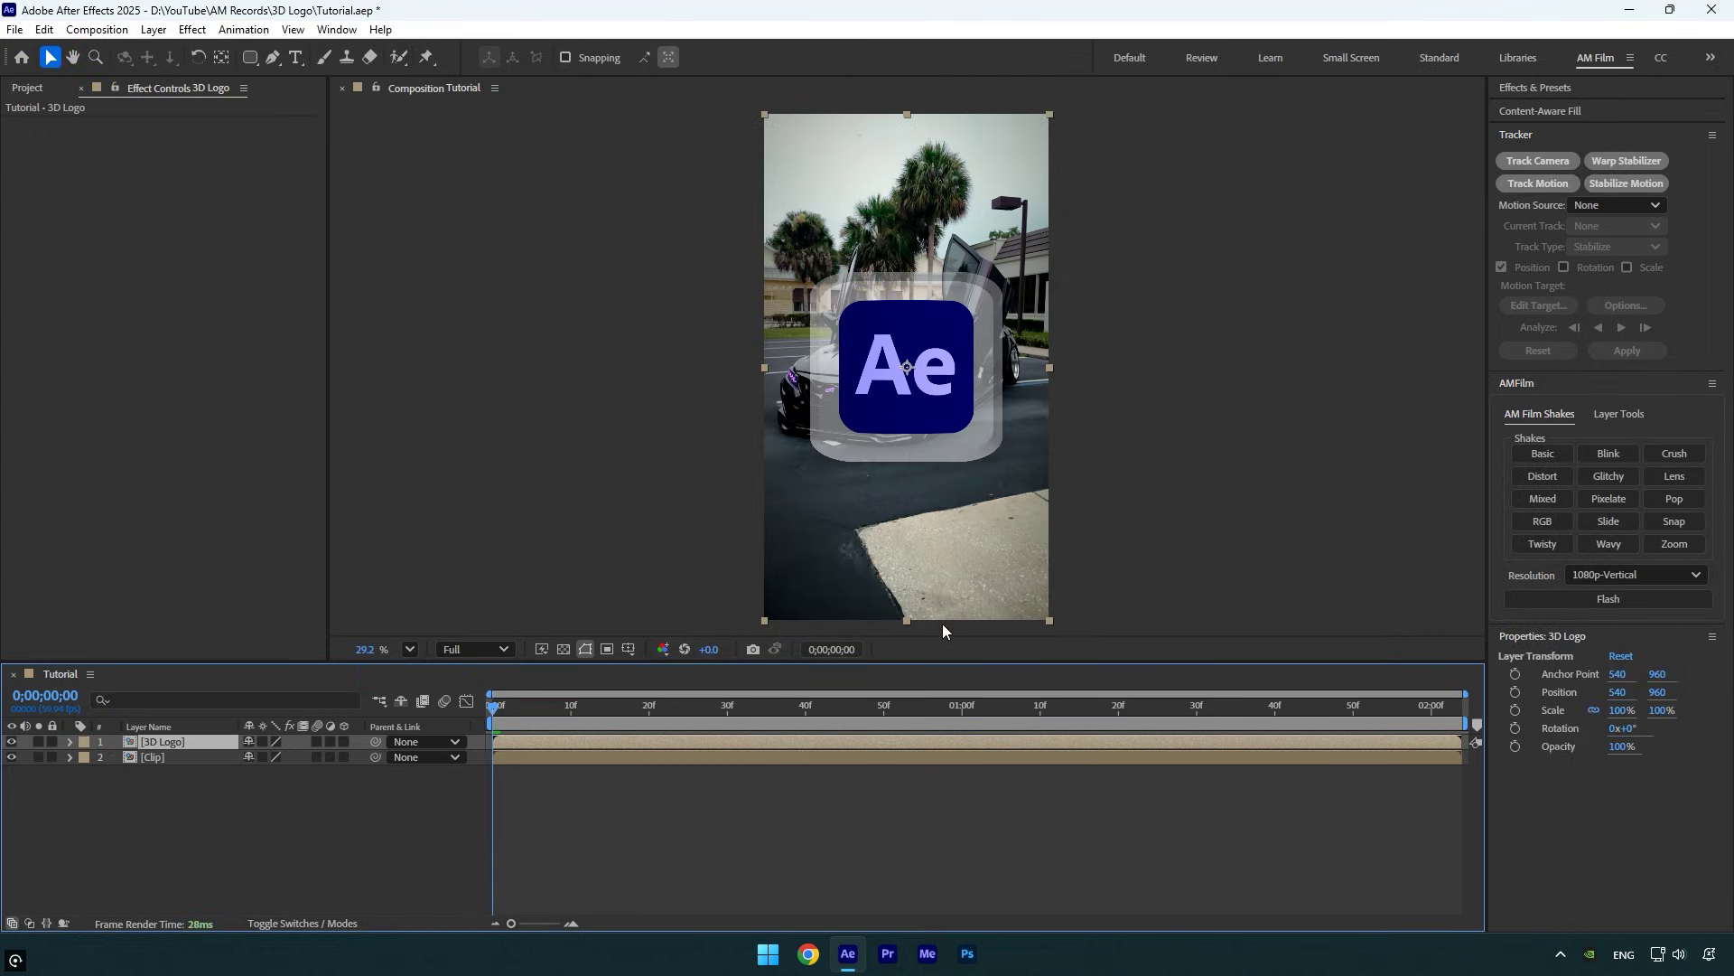
Make 3D Logo a 3D layer with collapsed transformations, turned 64.8° on Y
click(344, 742)
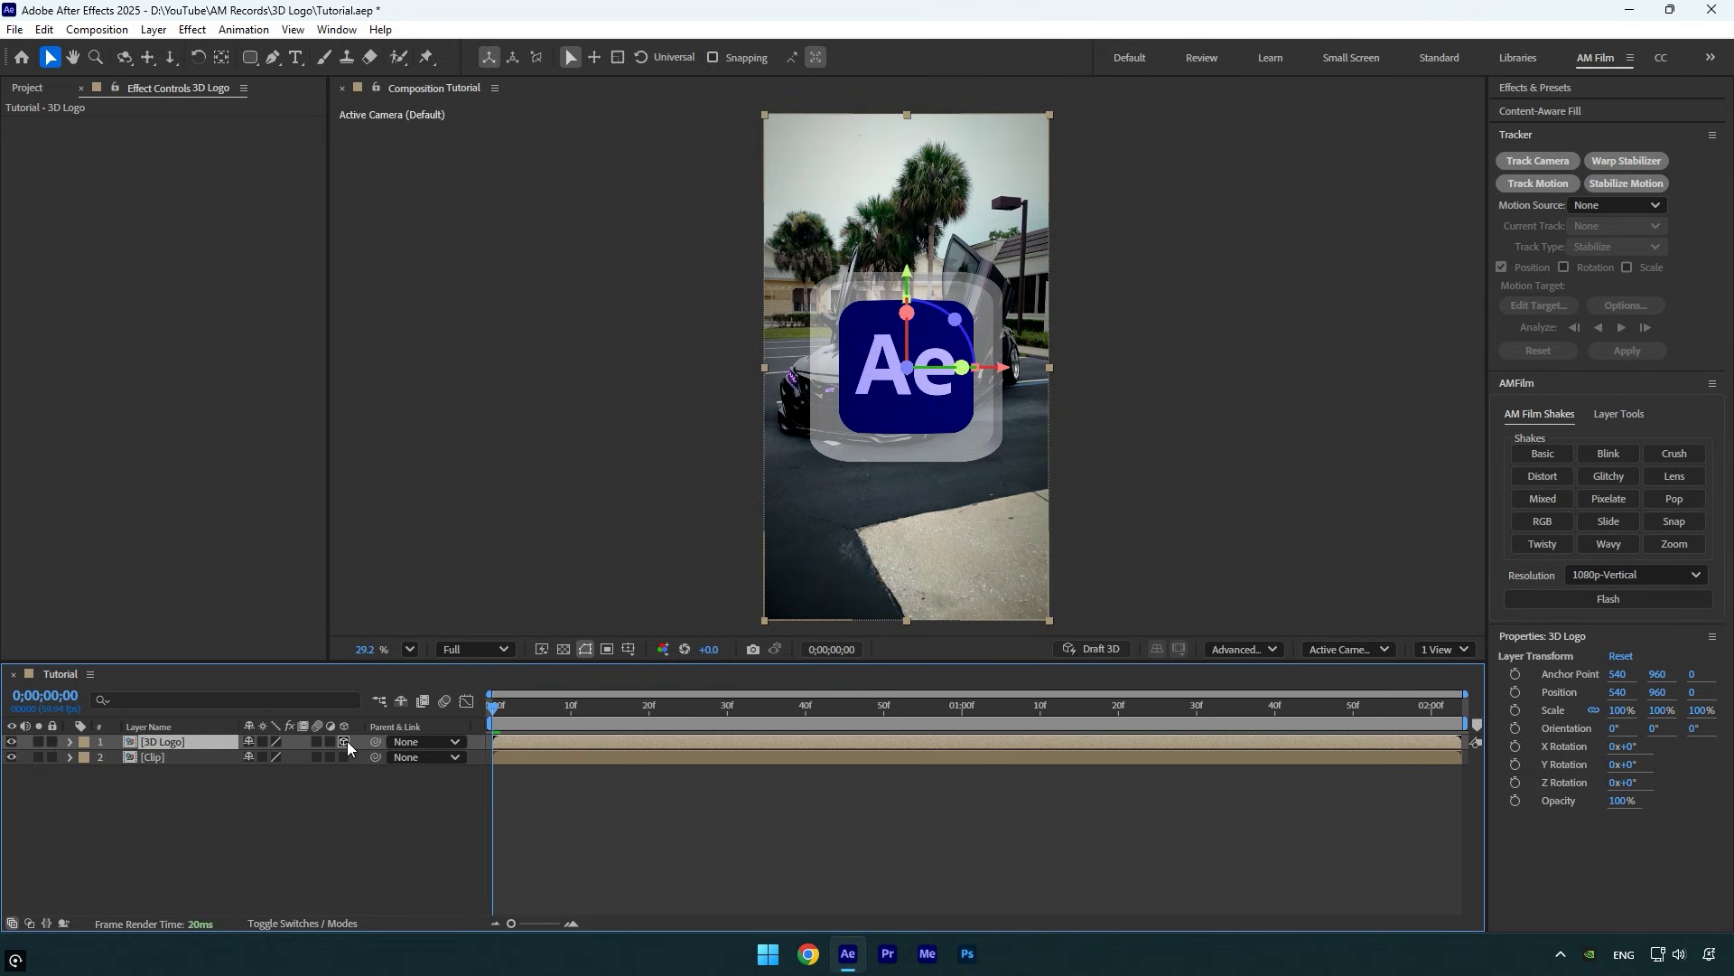
drag(963, 368, 959, 443)
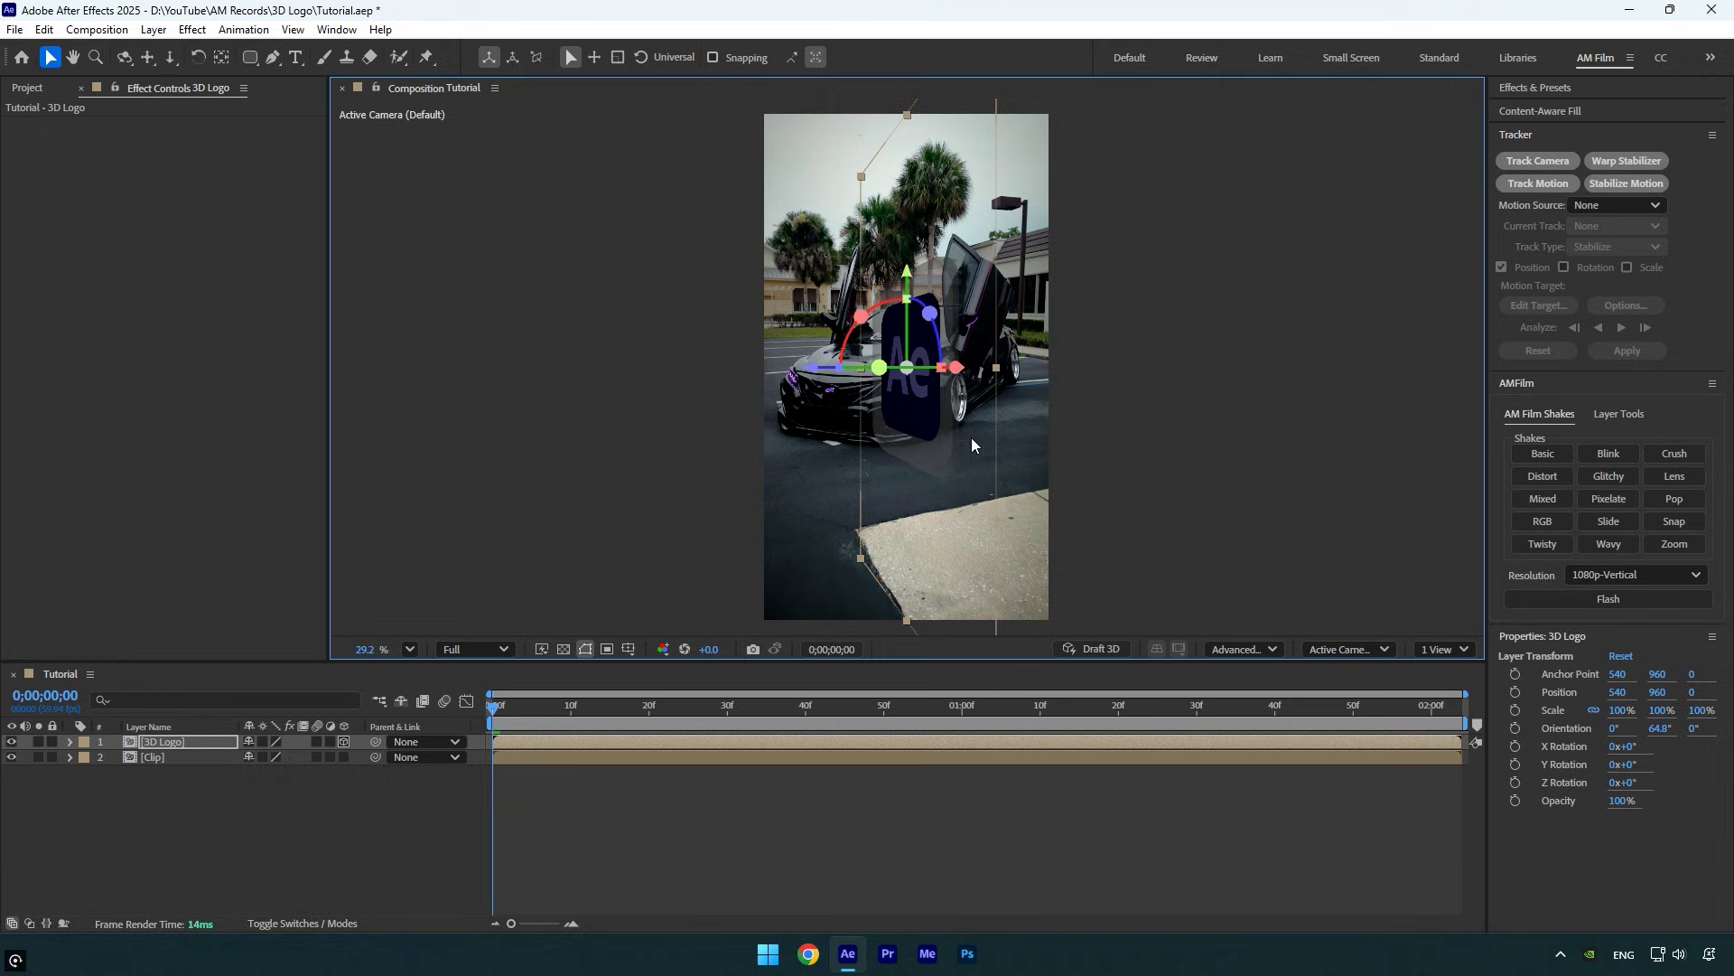
click(263, 741)
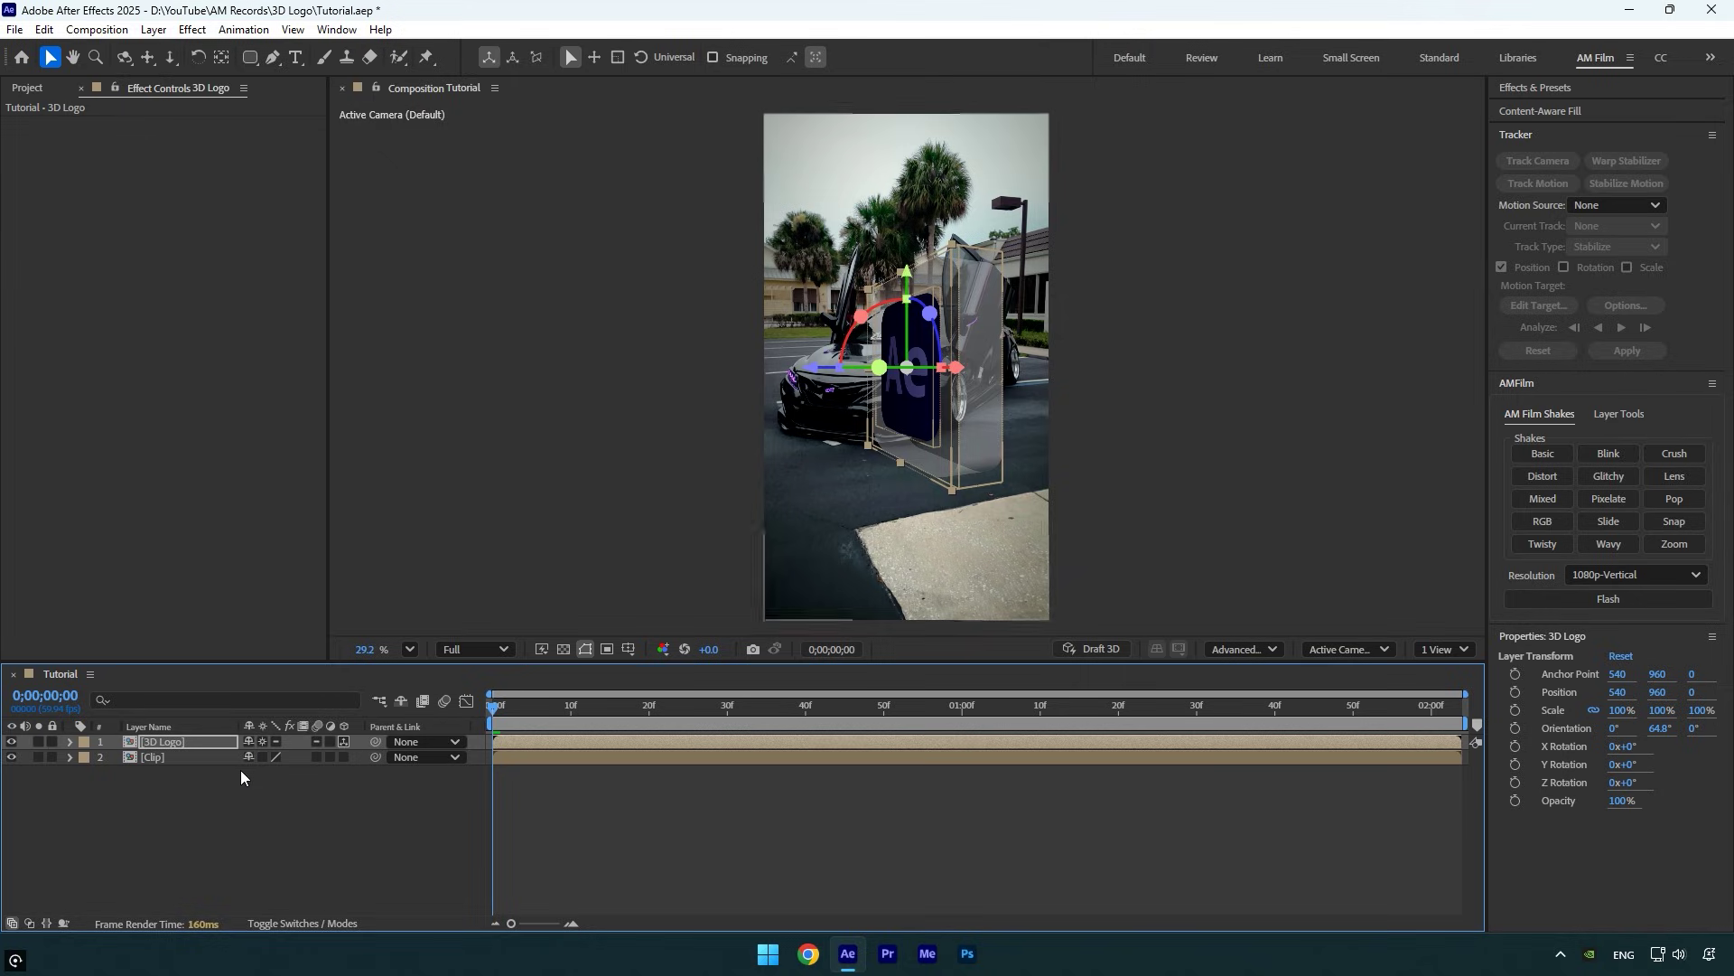
click(155, 758)
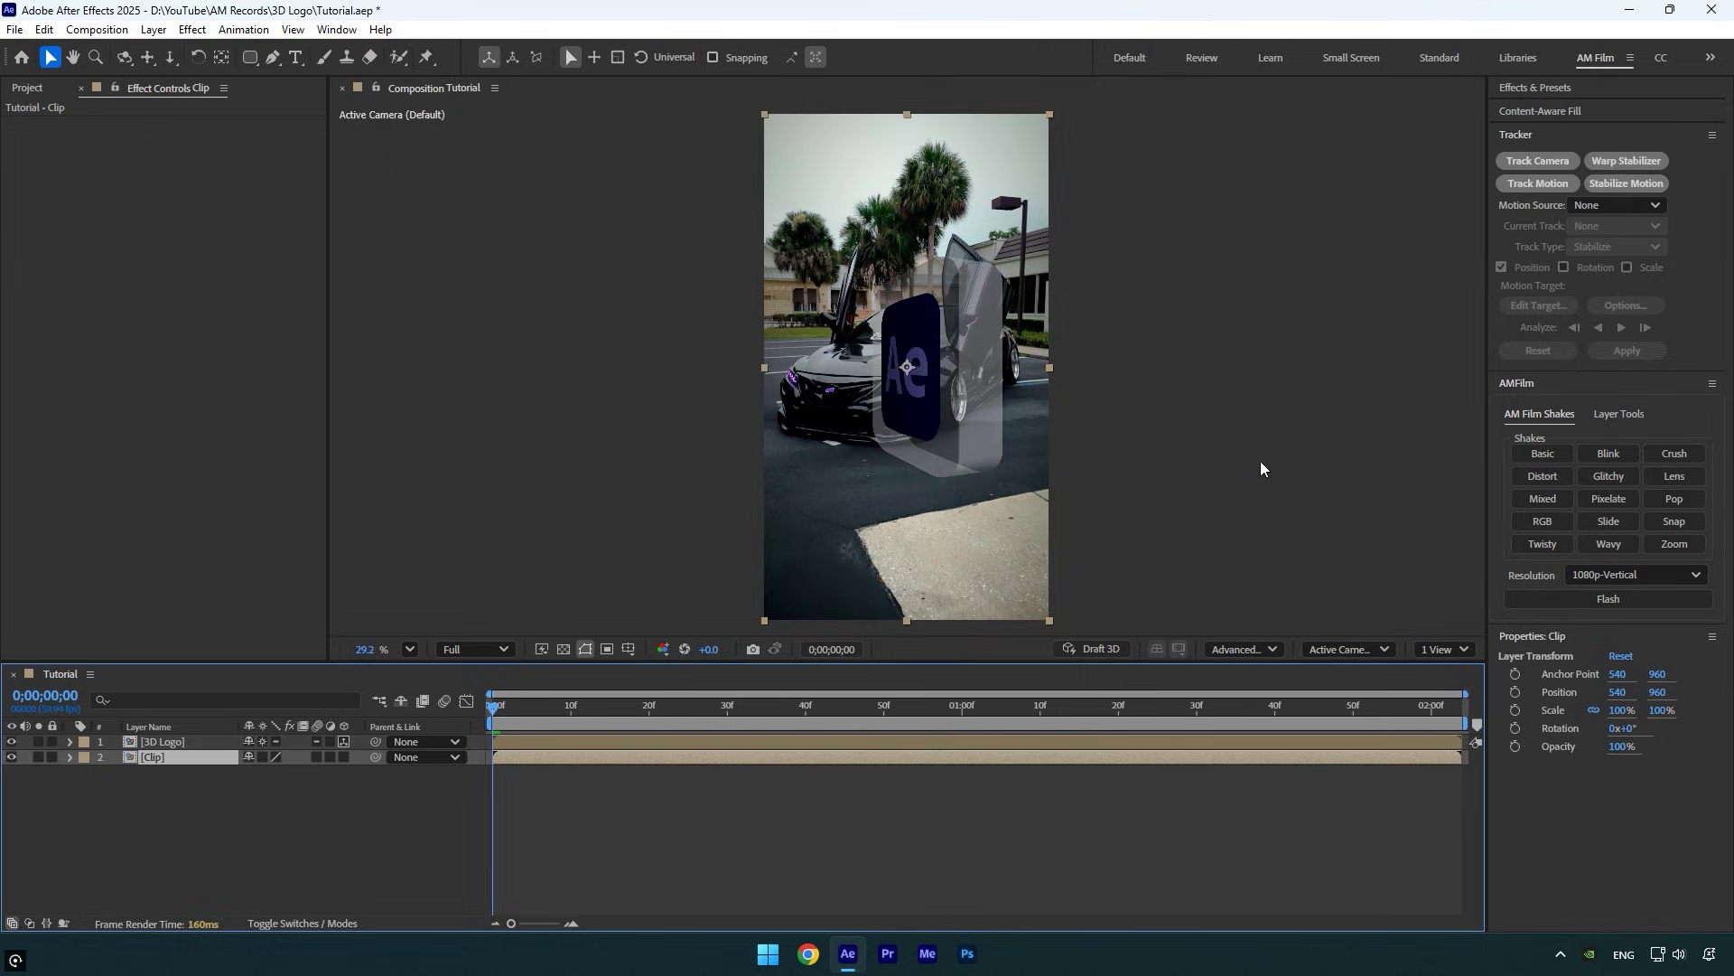
Camera-track Clip at a 40° angle of view and create a solid and camera from ground points
click(1509, 161)
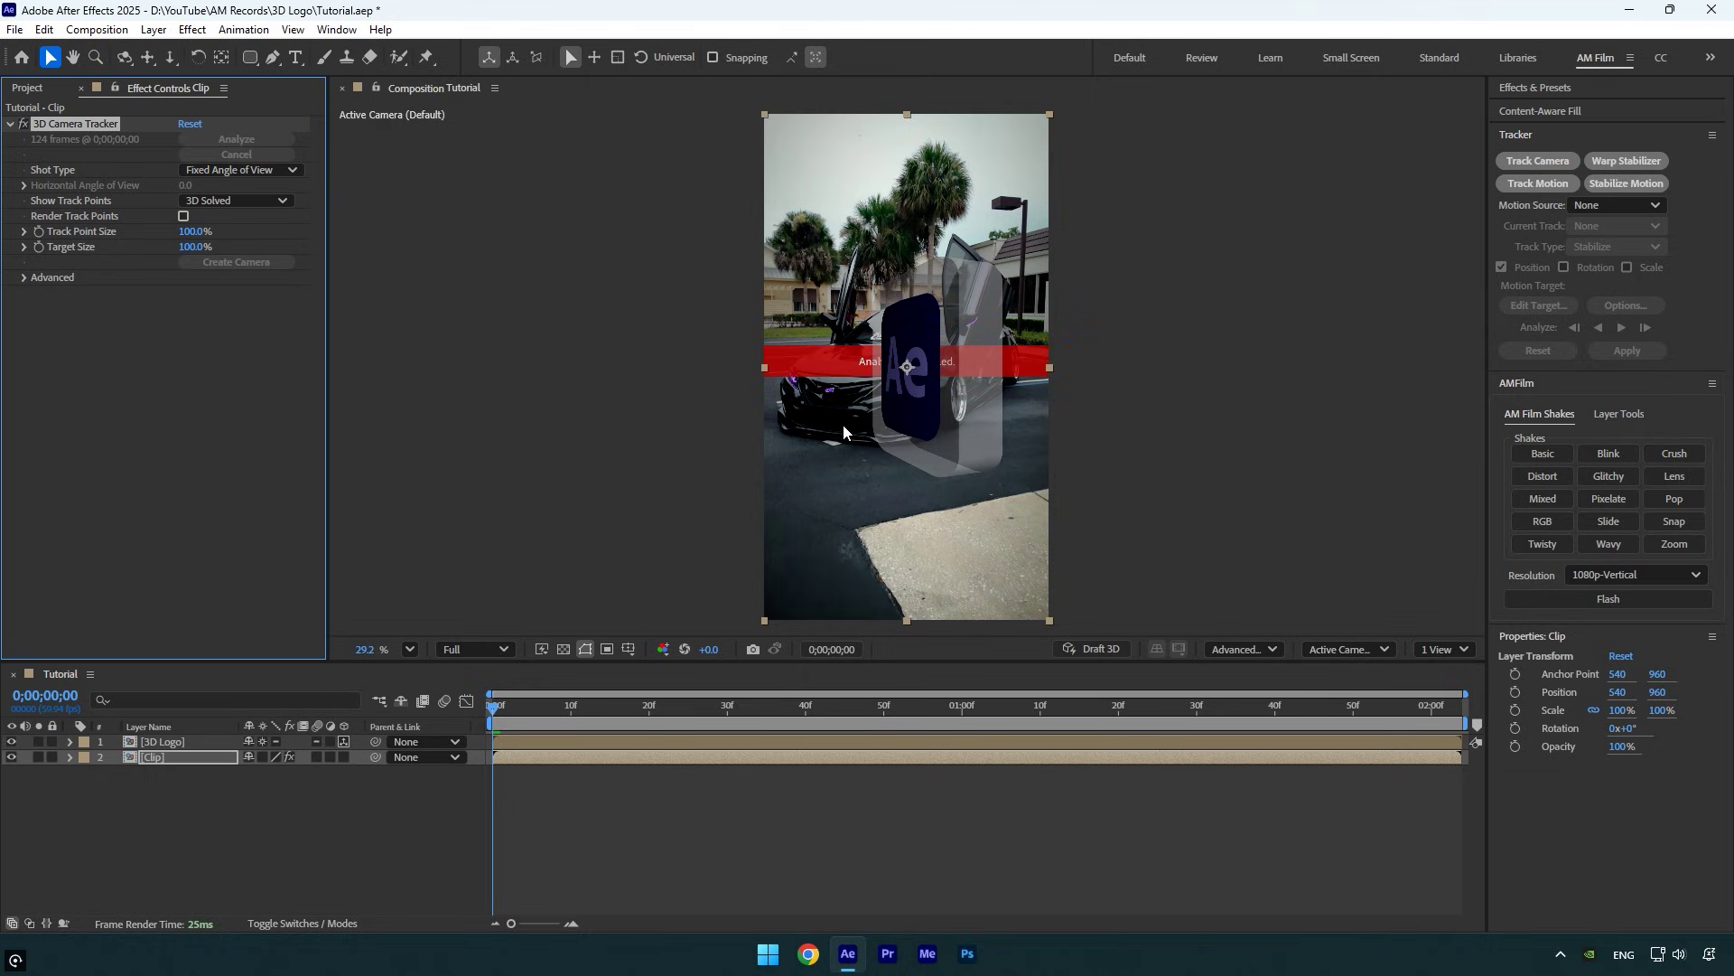
click(211, 172)
click(245, 236)
click(187, 187)
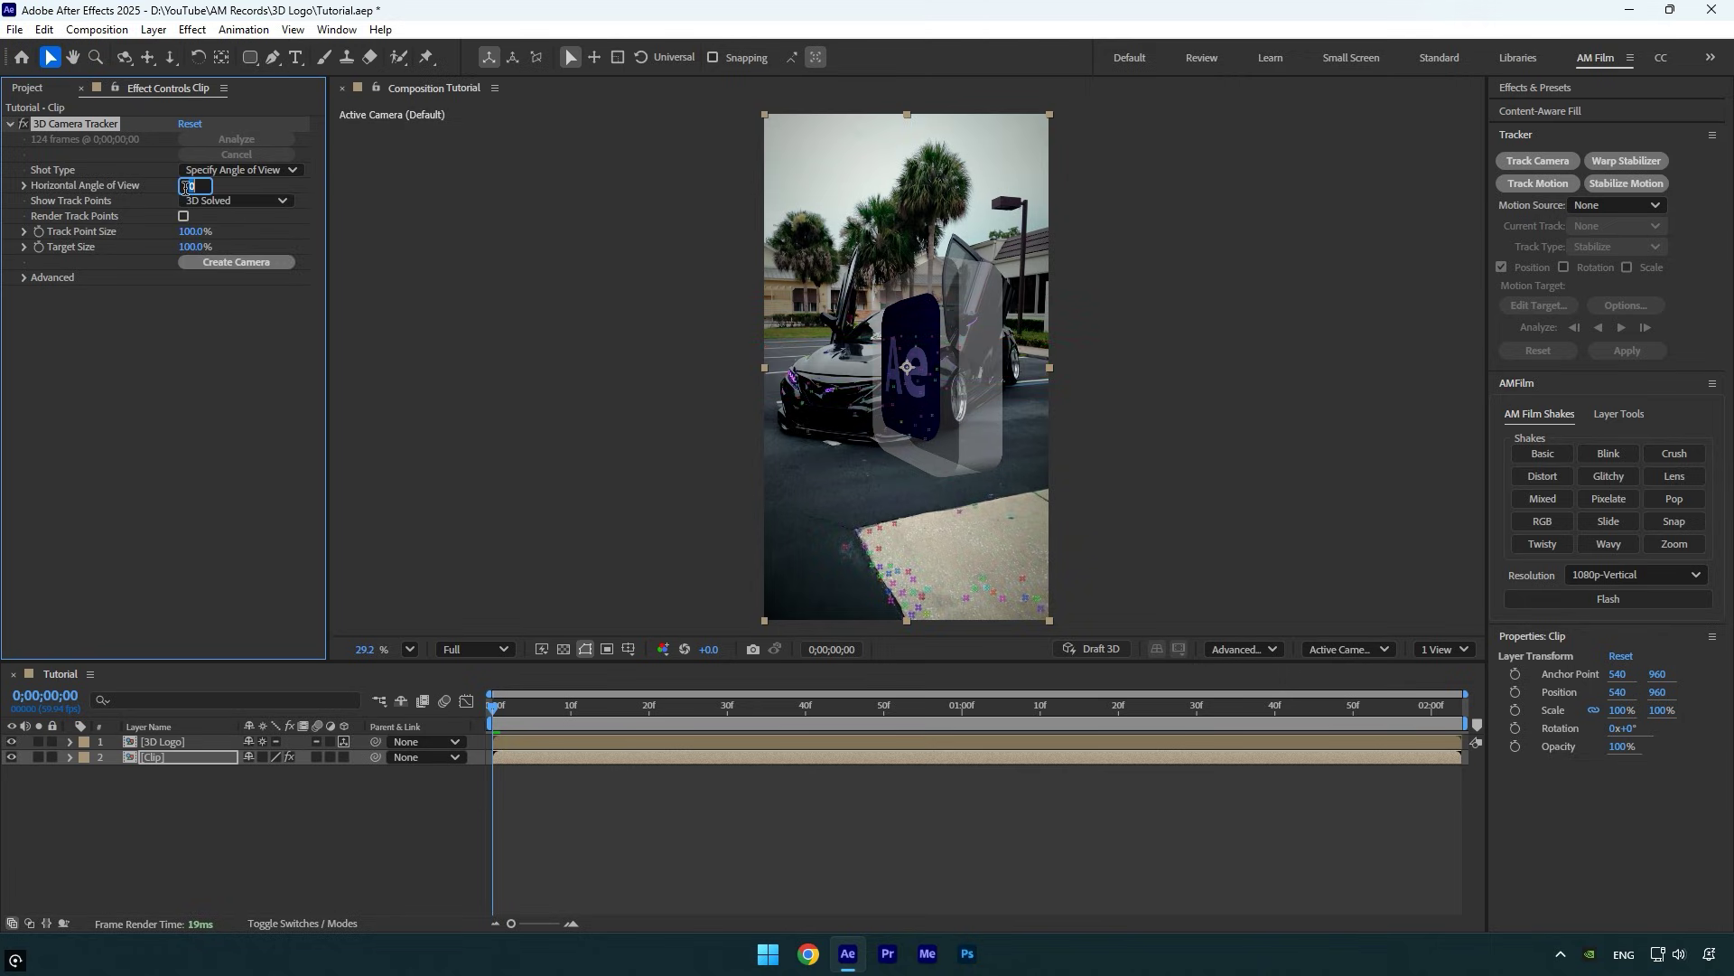
text(40)
key(Return)
right_click(925, 527)
click(1035, 560)
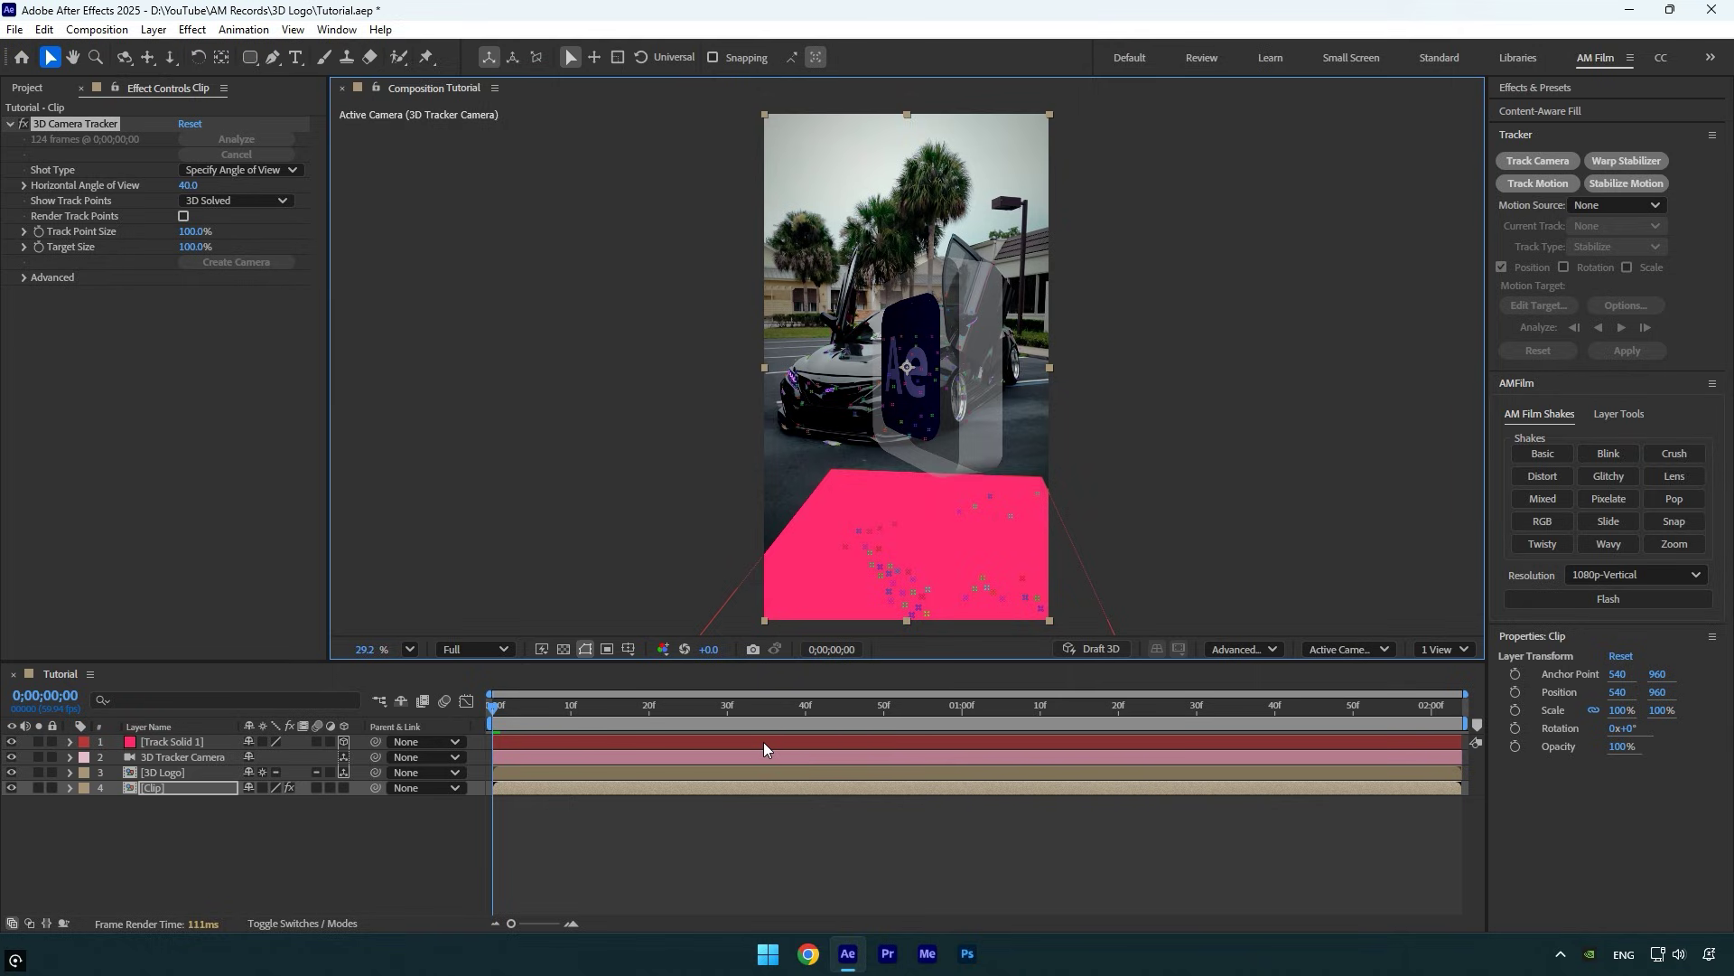
Hide the Track Solid 1 layer
click(169, 740)
key(p)
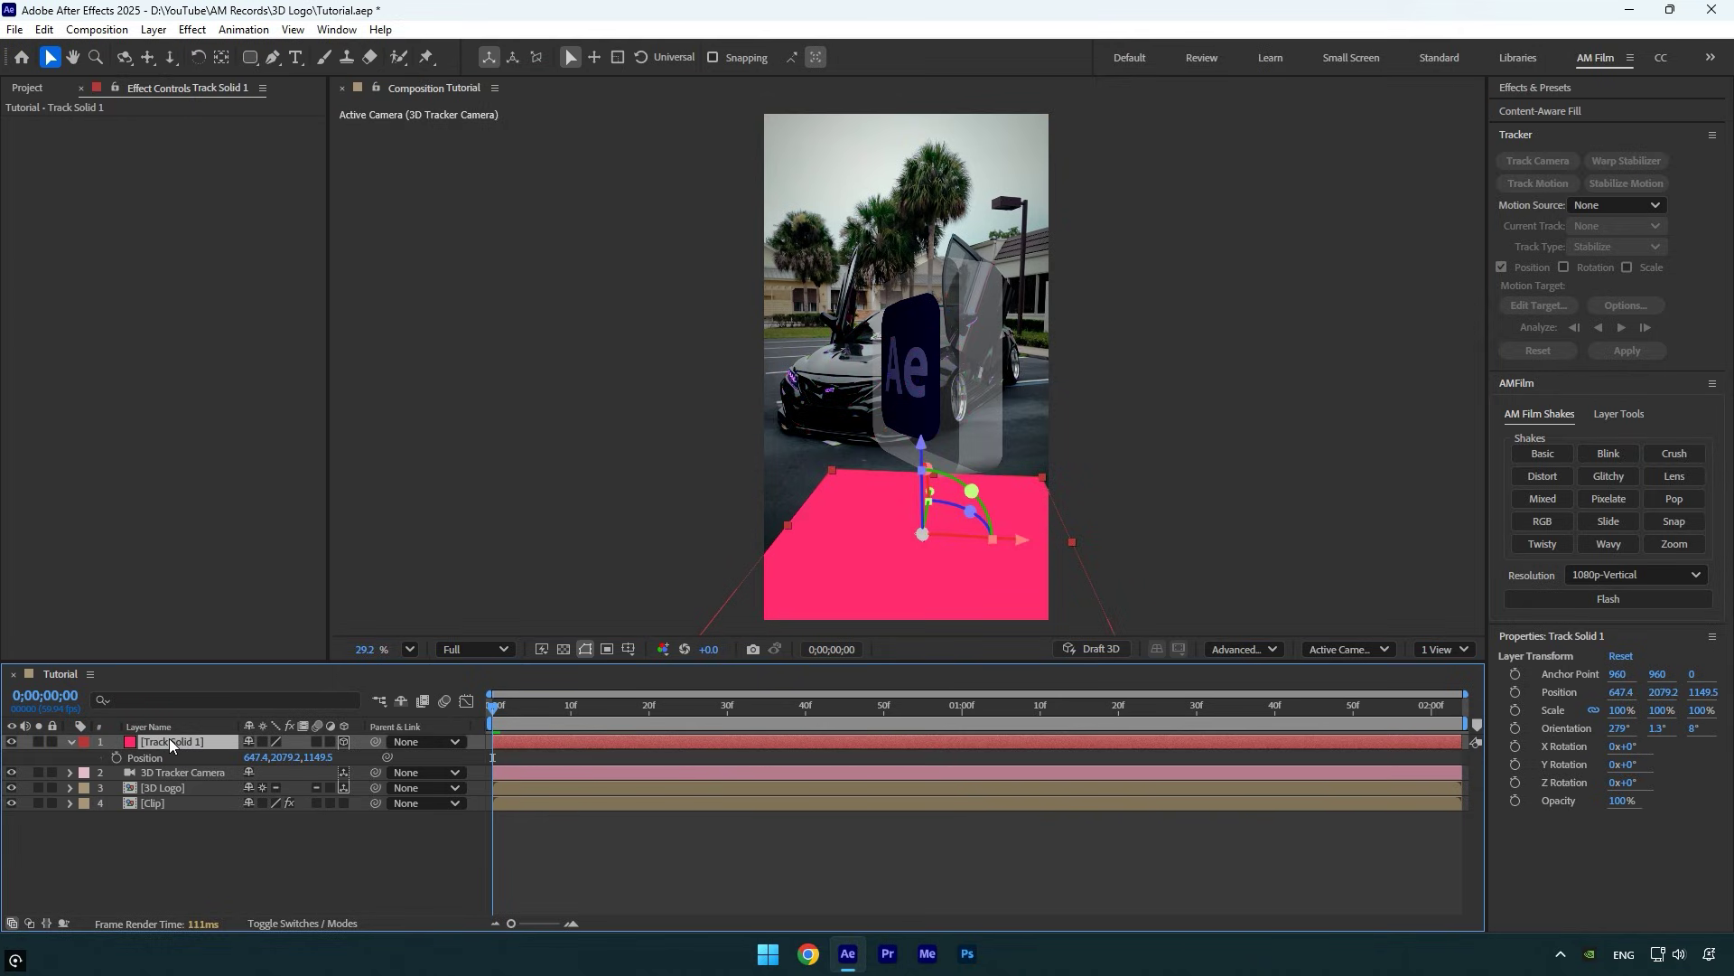
key(Return)
click(10, 742)
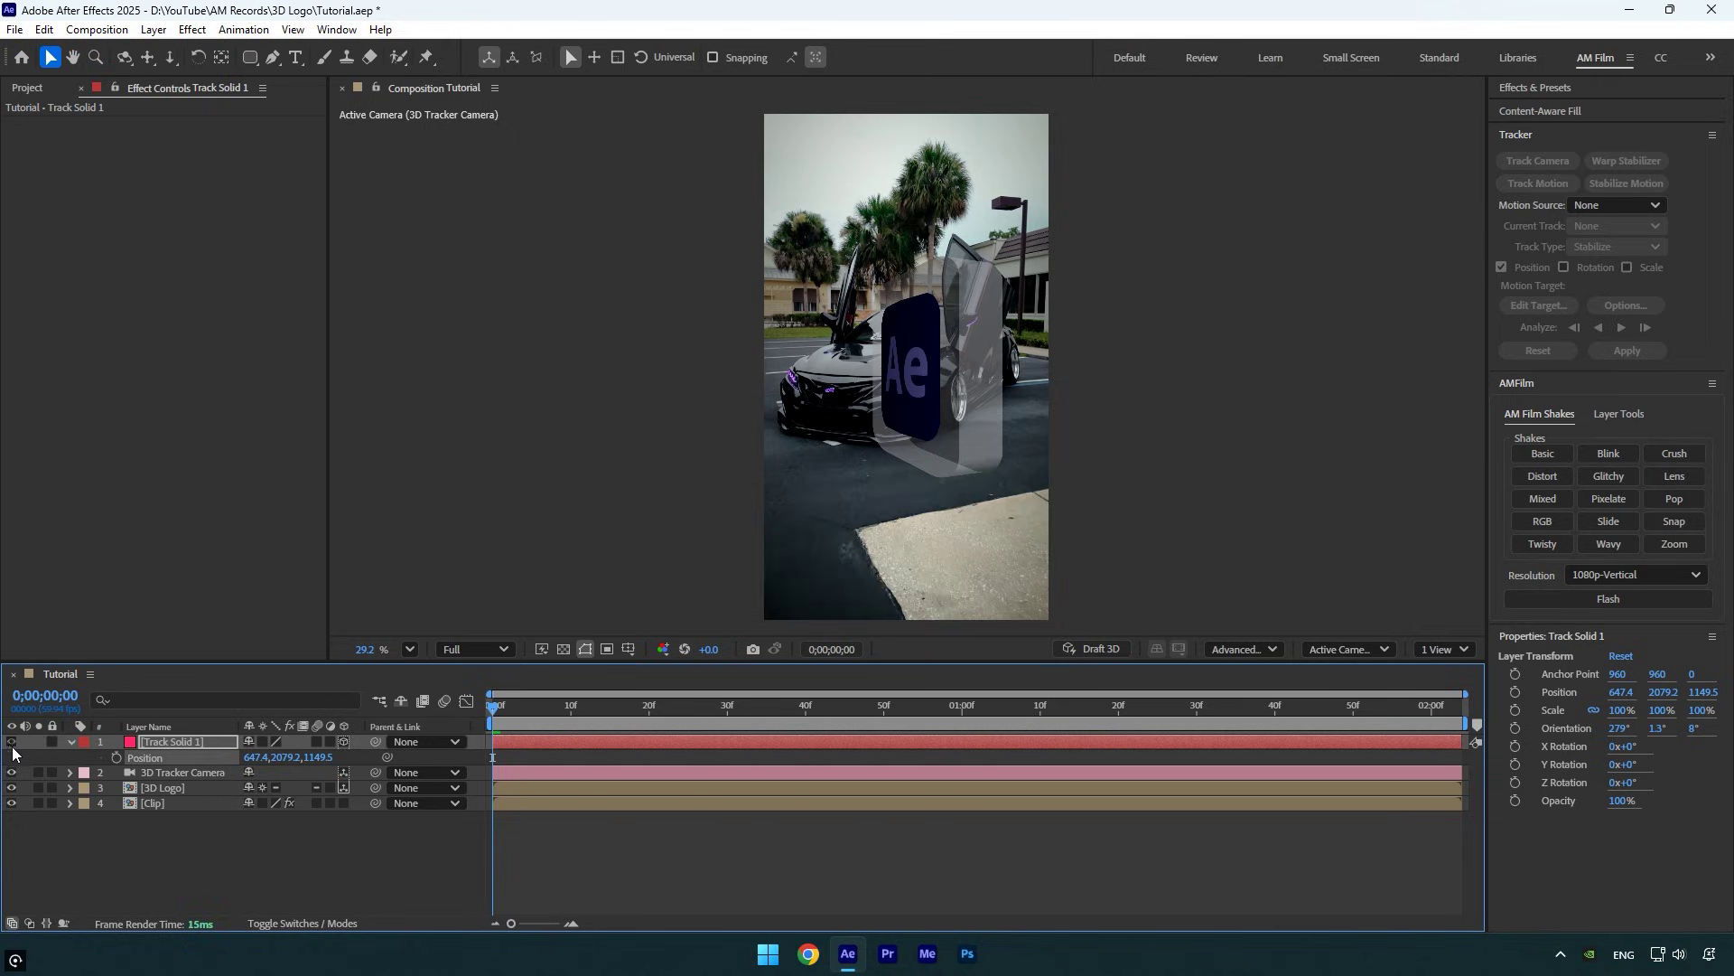
Turn 3D Logo to 26.5° Y and move it onto the pavement beside the car
click(154, 789)
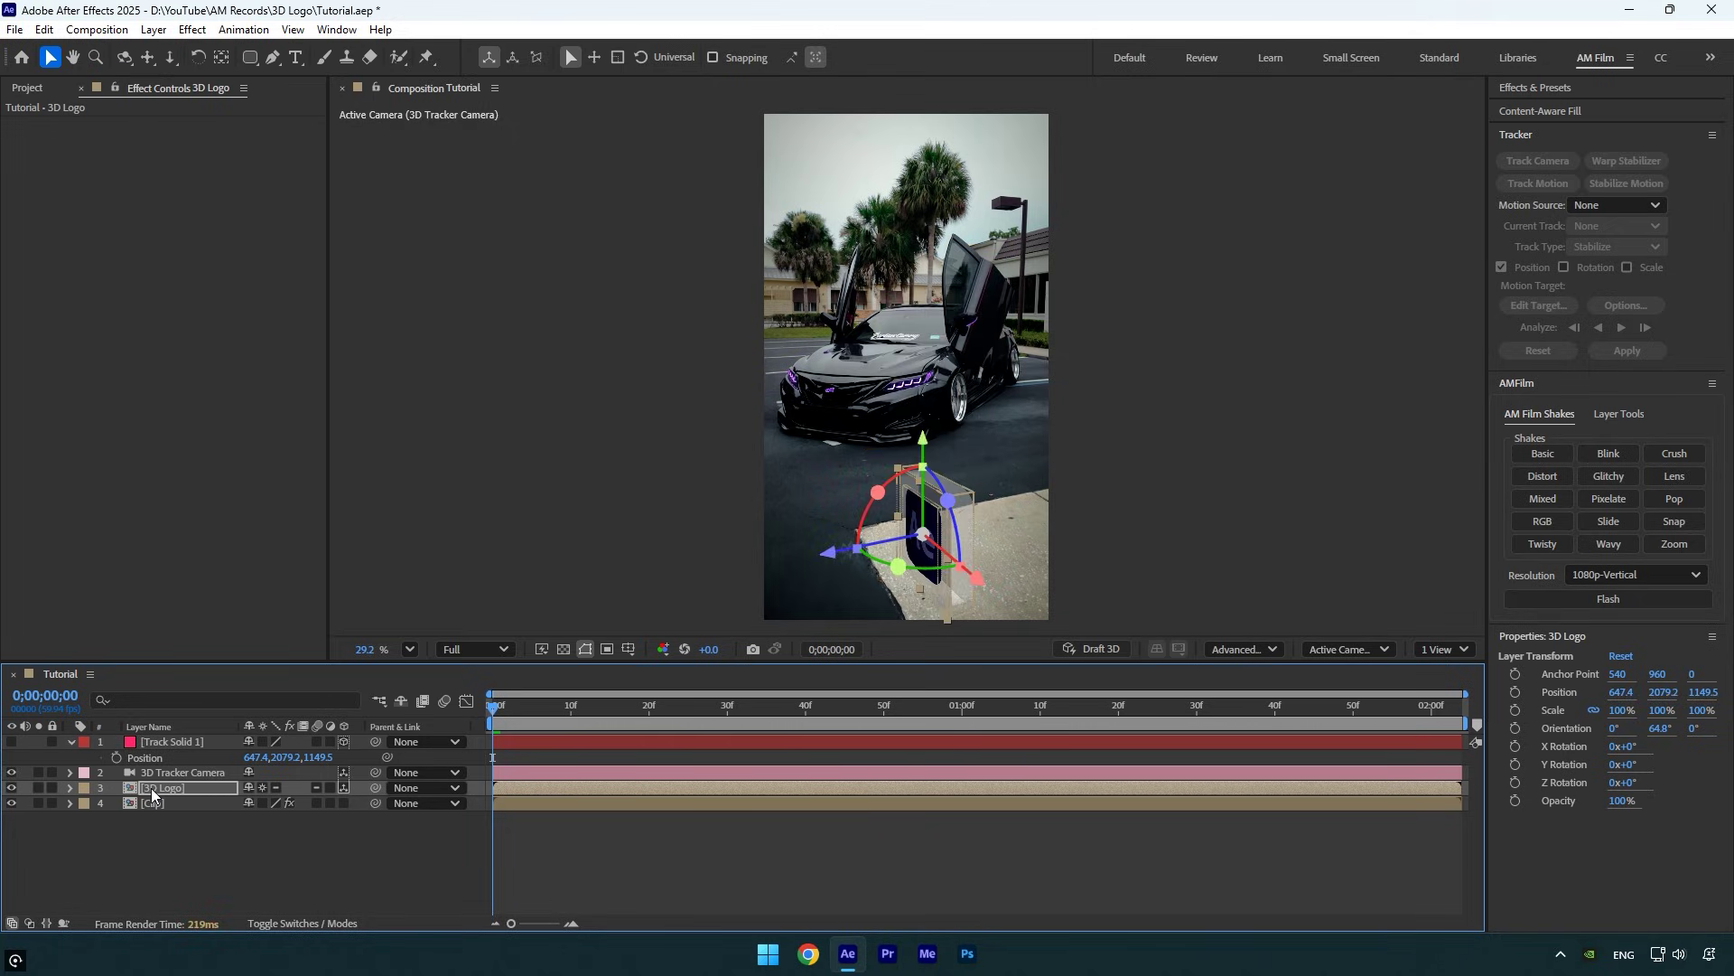
drag(900, 571, 1071, 552)
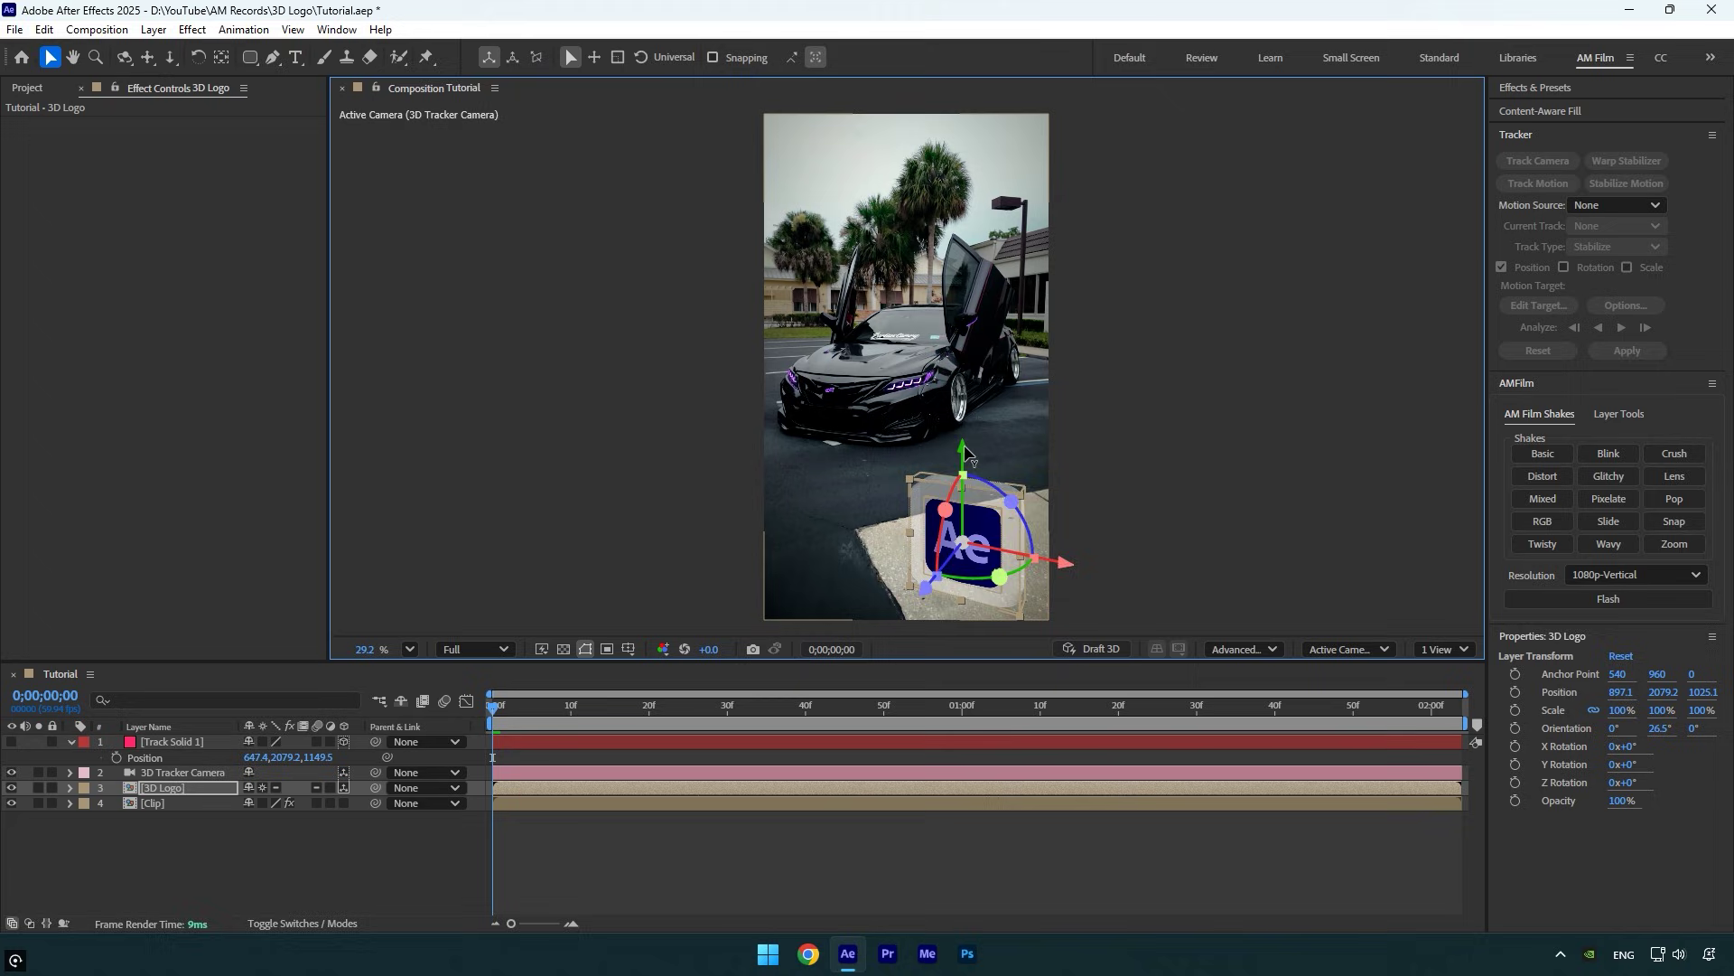
drag(964, 444, 963, 402)
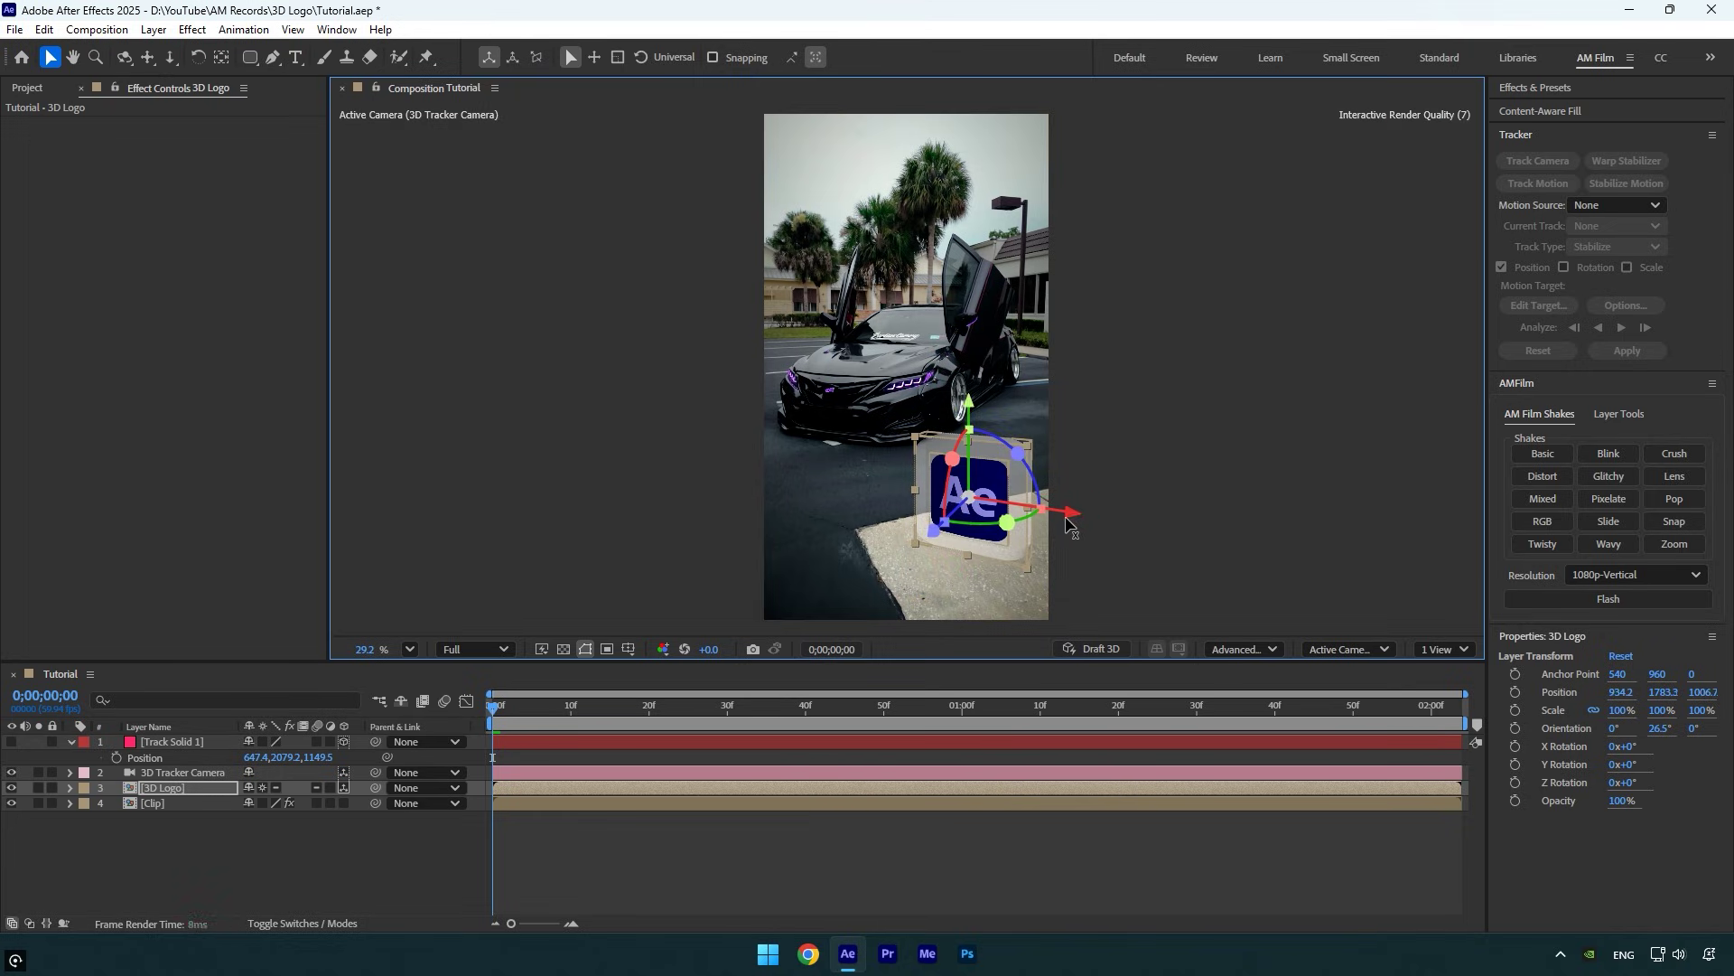
drag(507, 696, 451, 721)
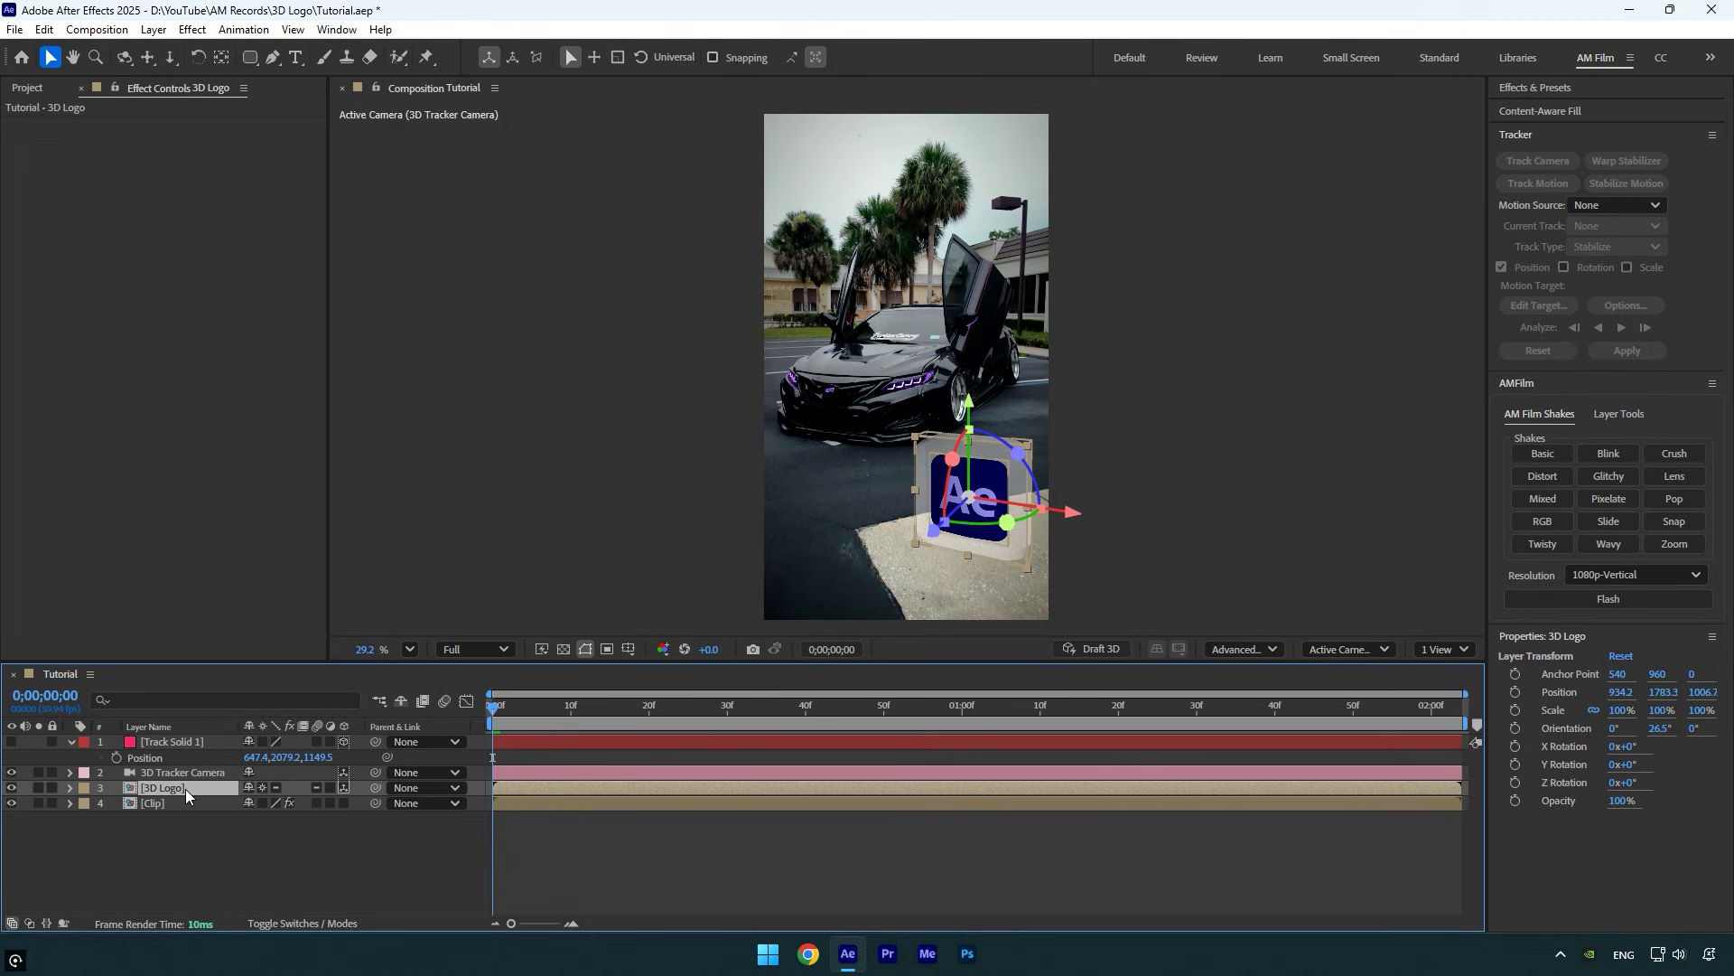
Keyframe the 3D Logo's Scale at 100% at frame 28 and 0% at frame 0
key(s)
drag(512, 710, 715, 714)
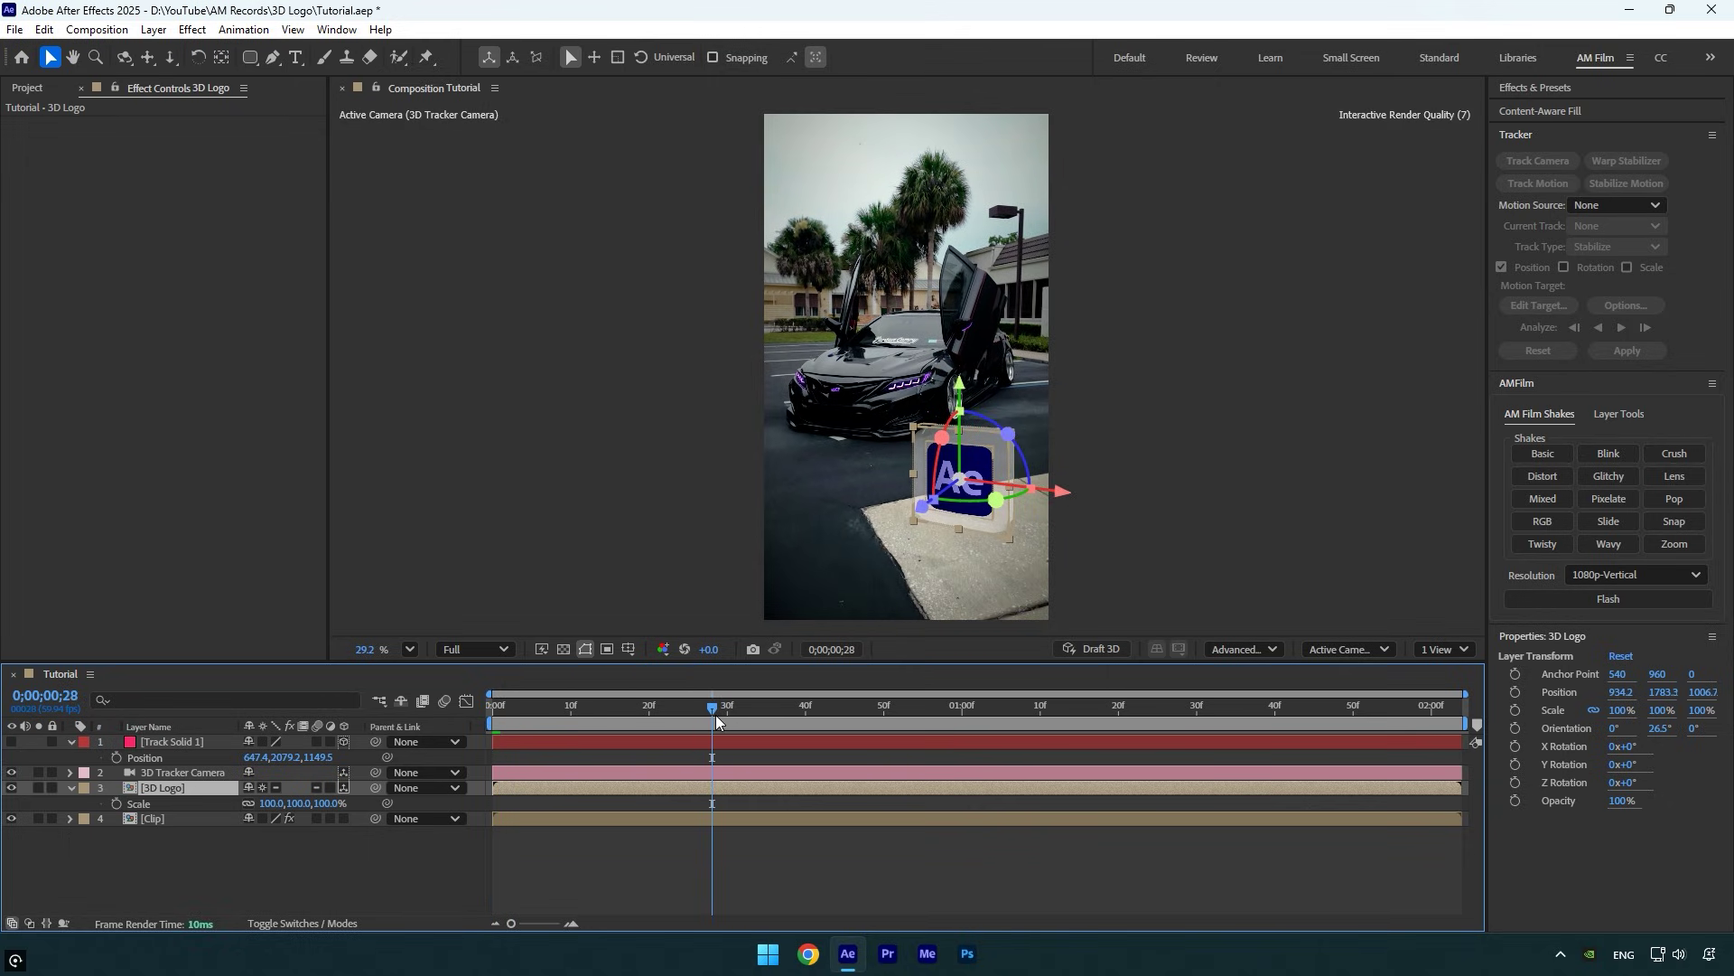
click(117, 806)
drag(686, 722, 435, 730)
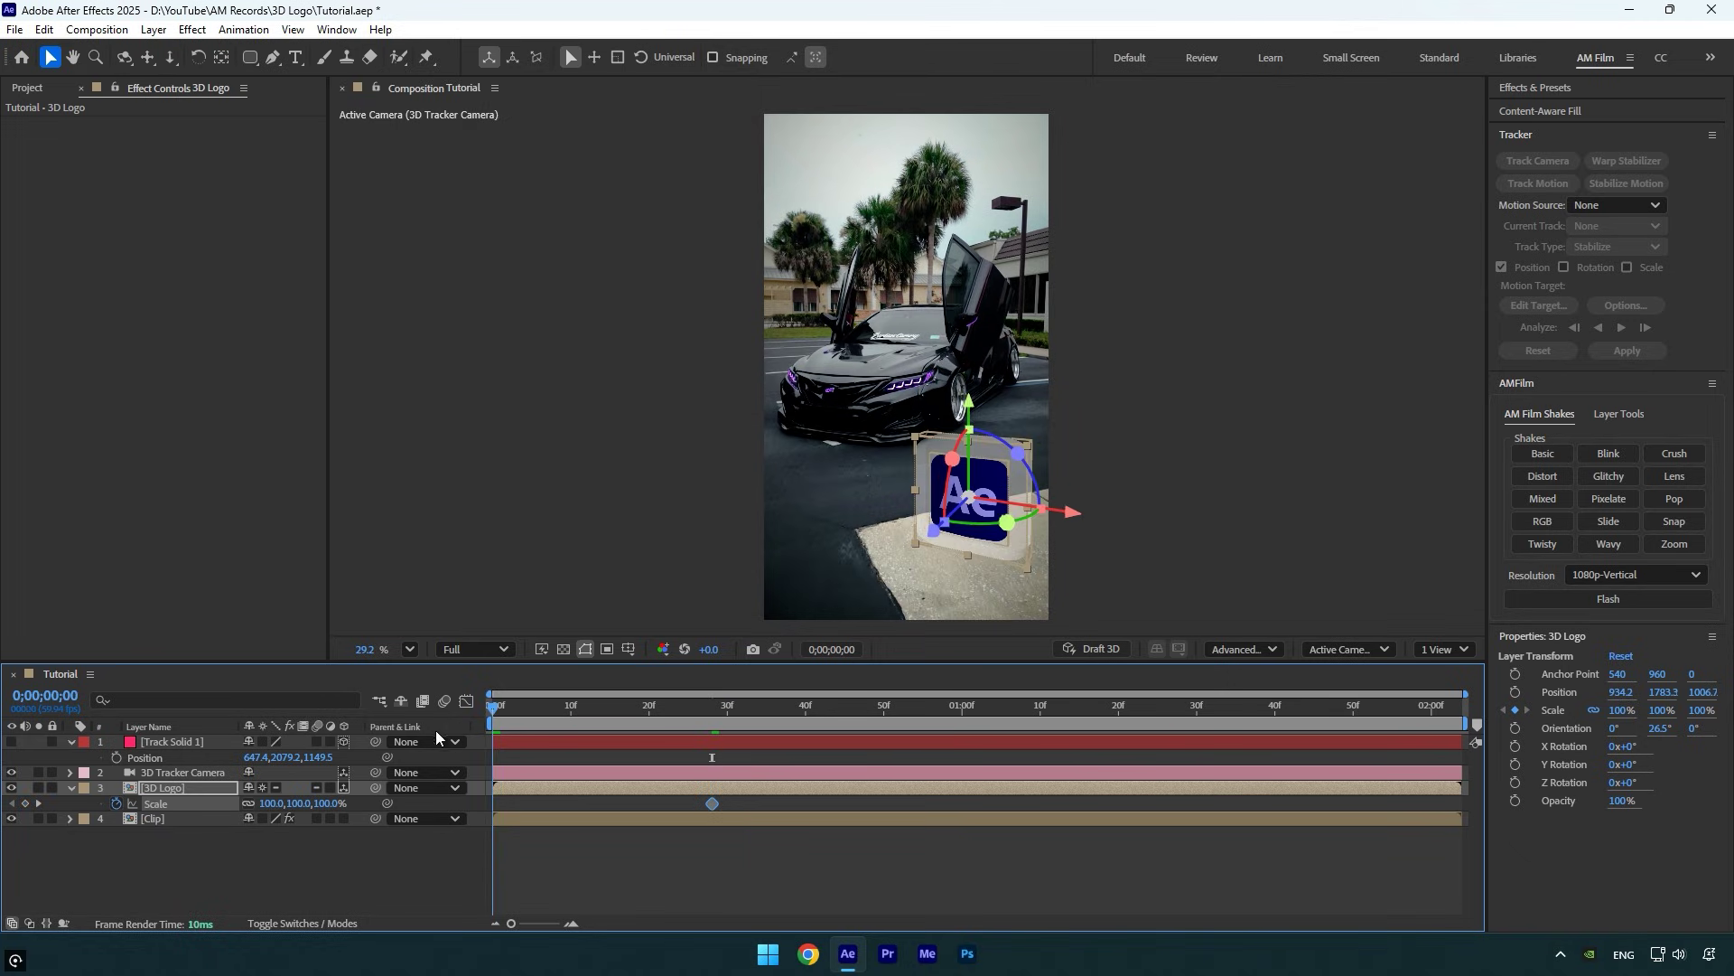
text(0)
key(Return)
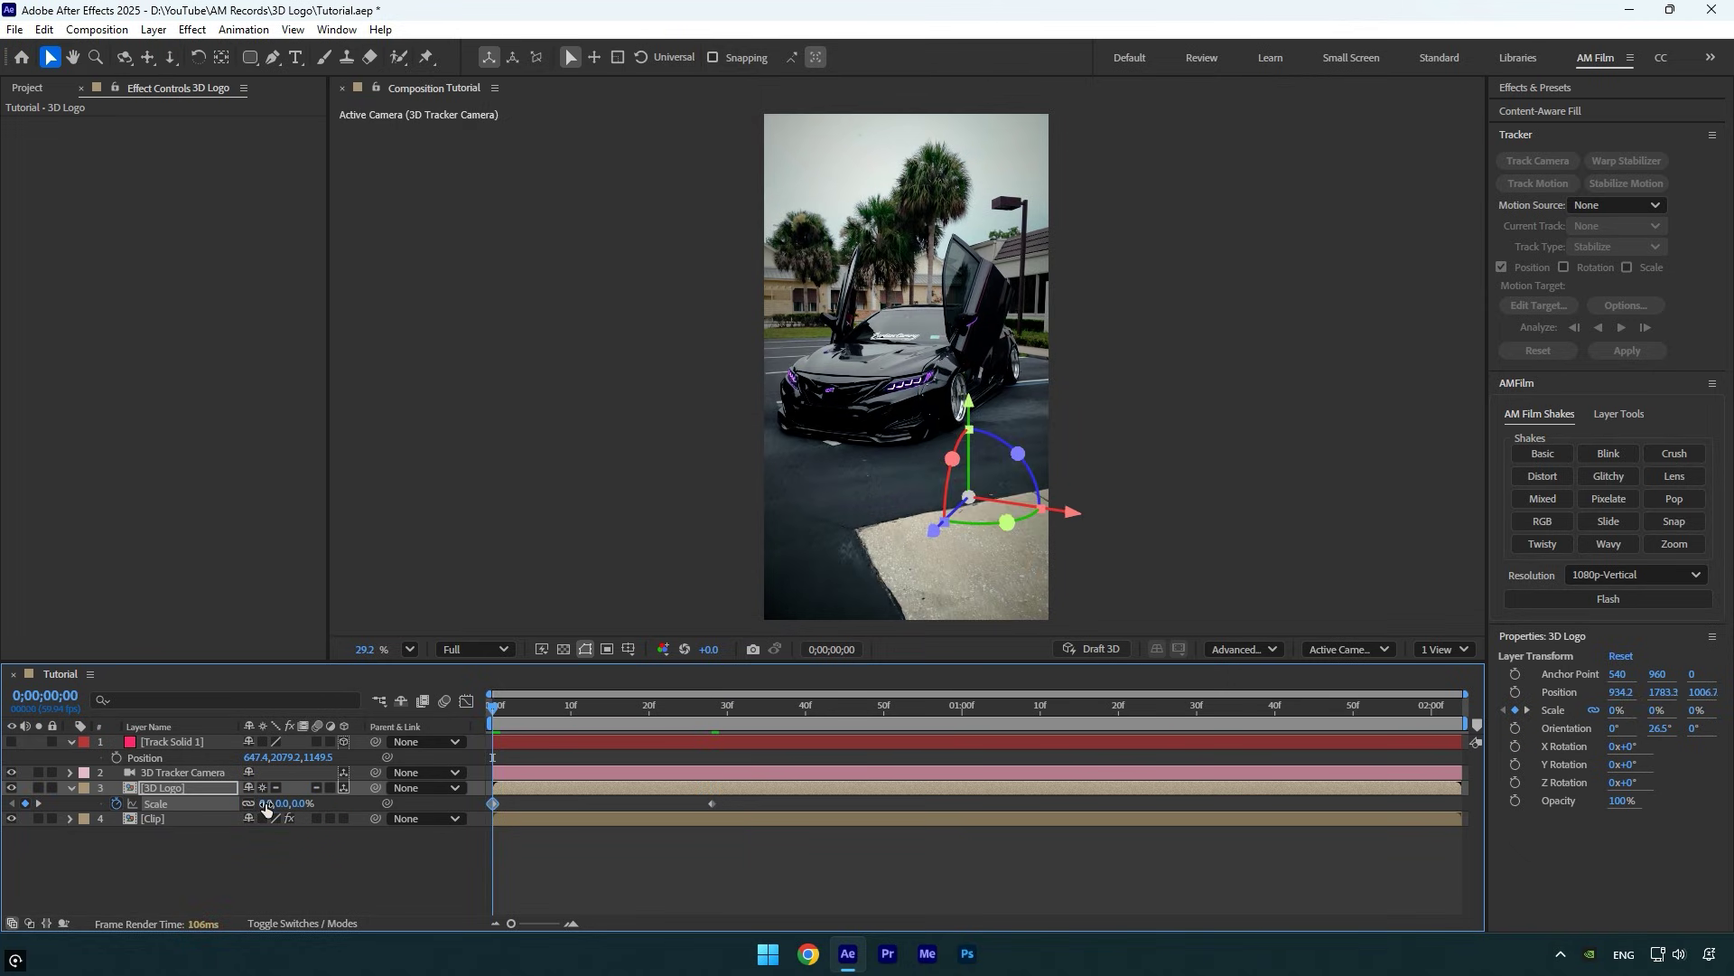
Preview the scale-up, apply Easy Ease (F9) to both Scale keyframes, and show the Graph Editor
key(space)
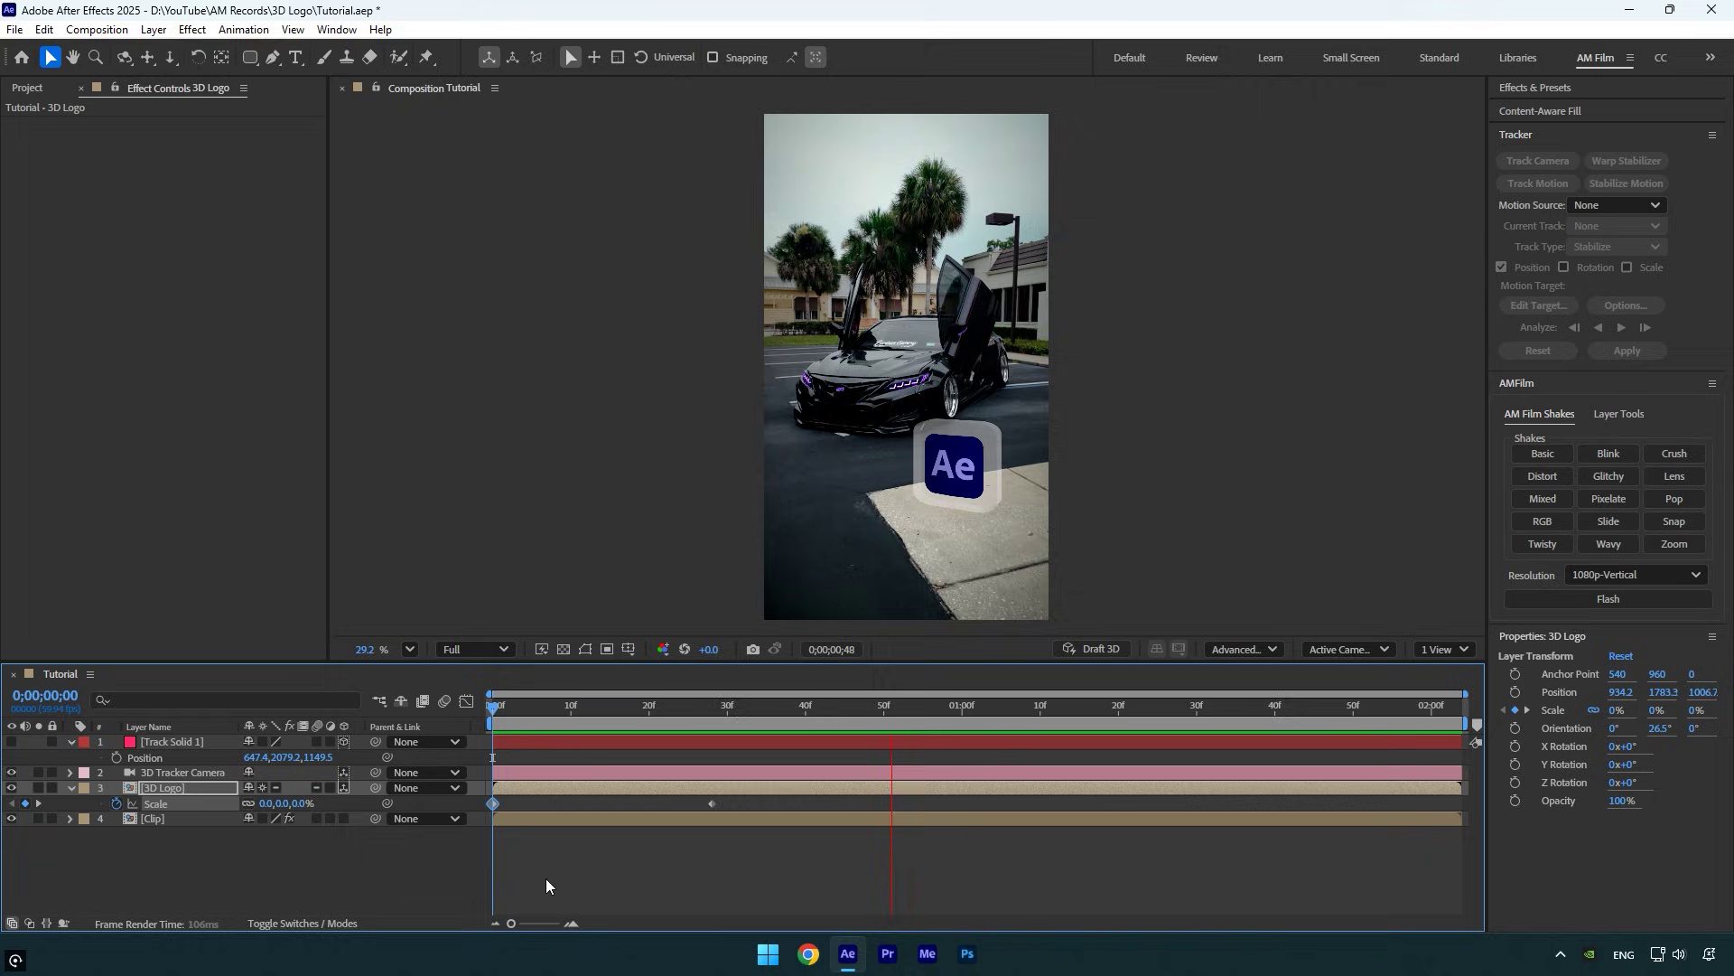
click(658, 707)
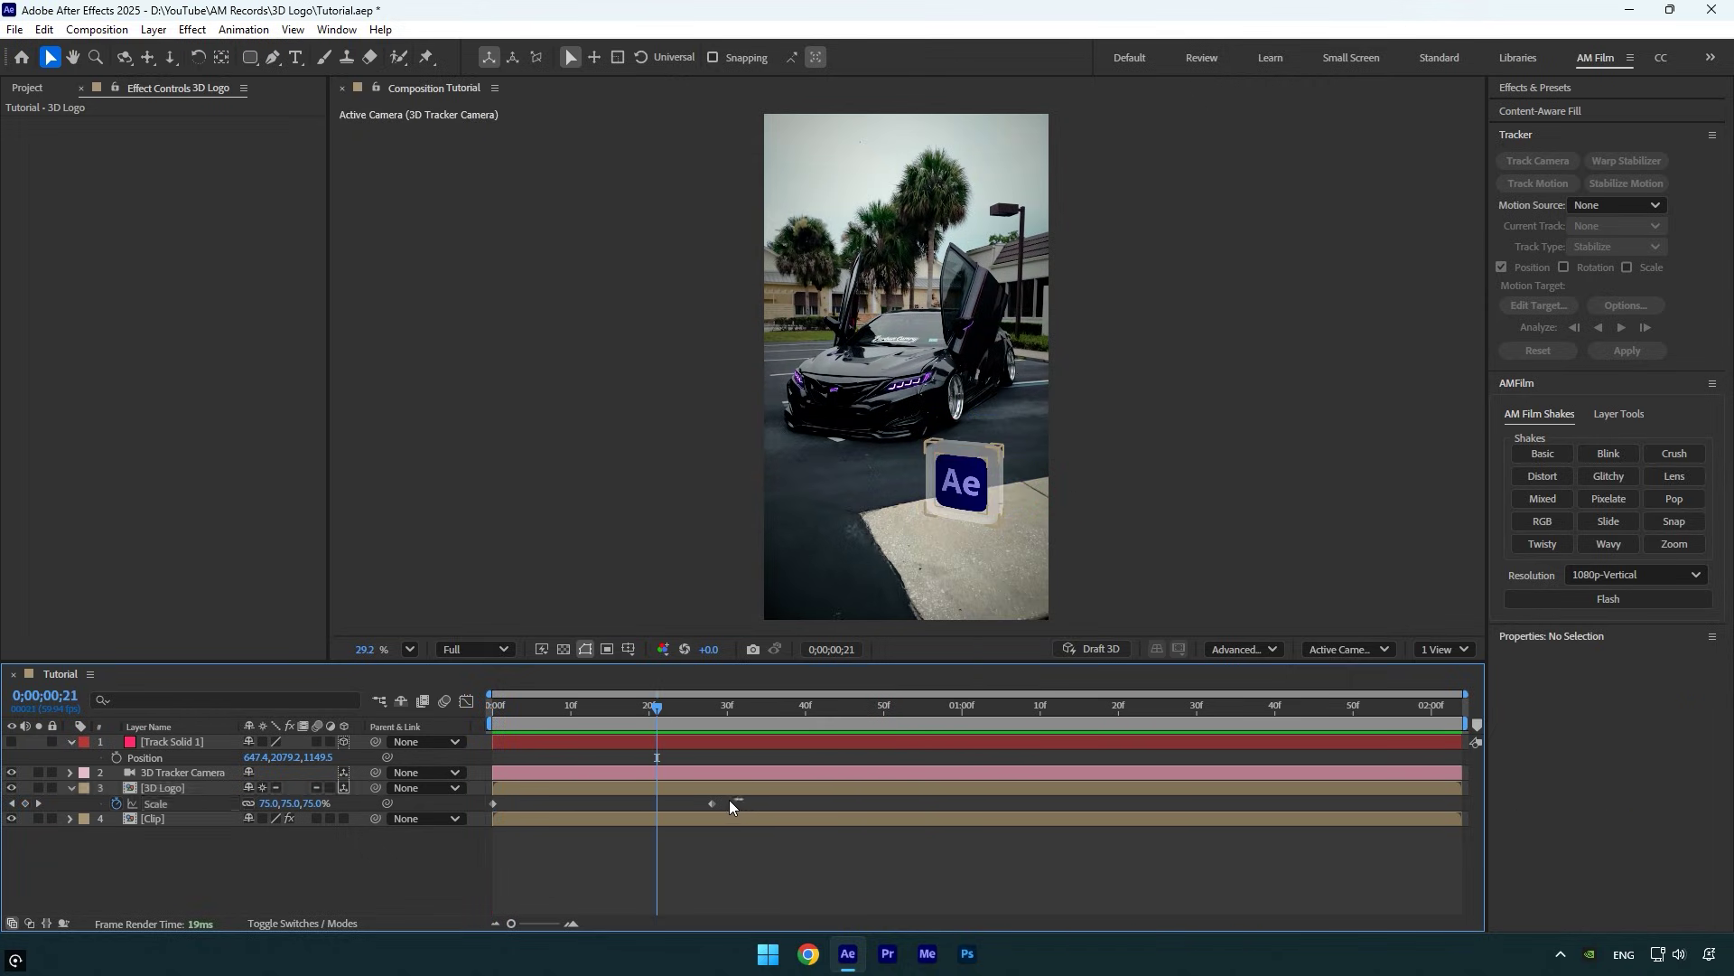
drag(741, 799, 457, 810)
key(F9)
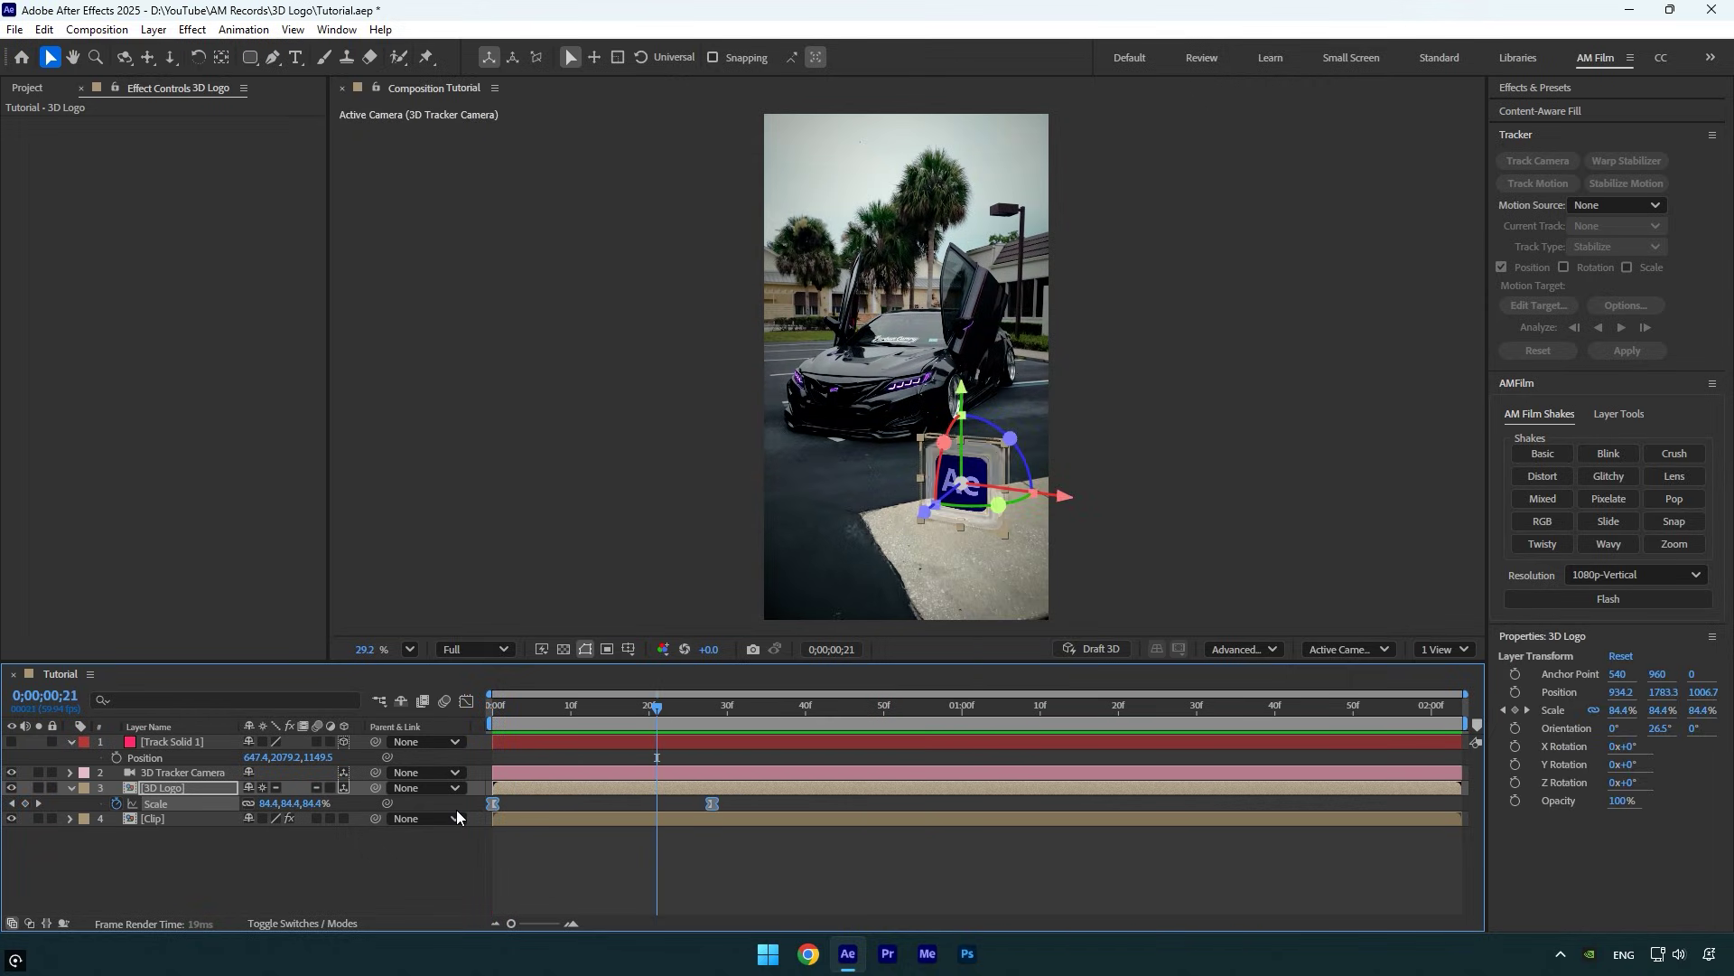
click(466, 701)
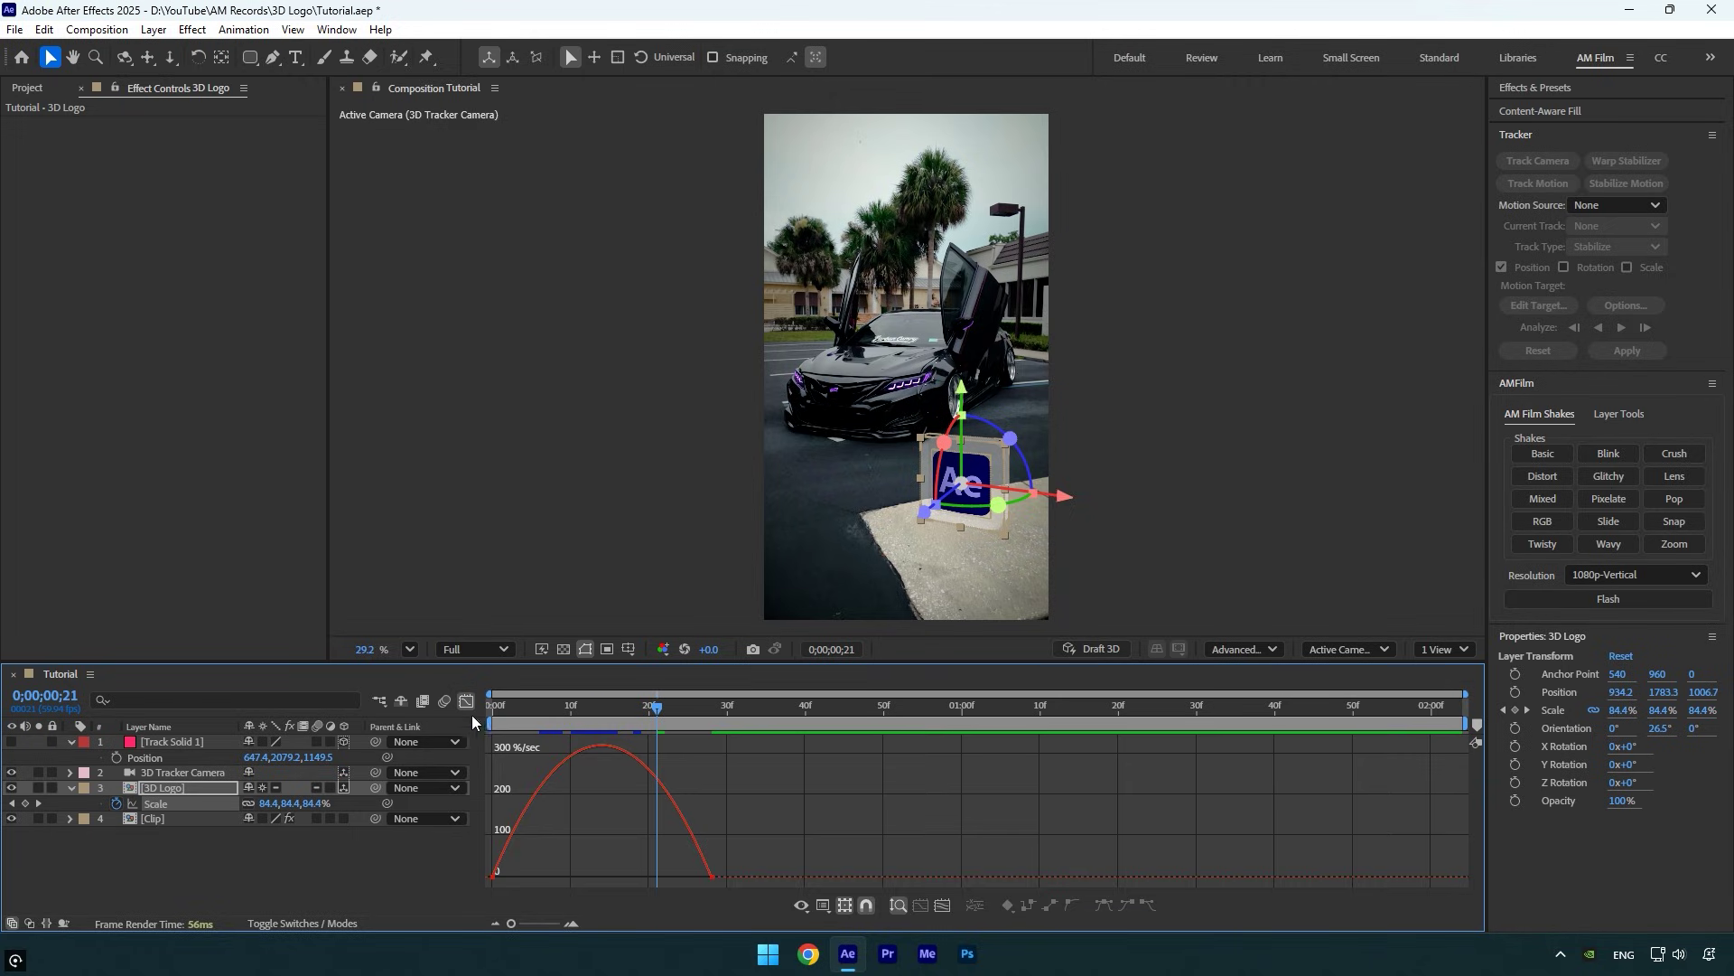
Switch to the speed graph, steepen the ease so the logo pops in faster, and preview
right_click(716, 795)
click(784, 636)
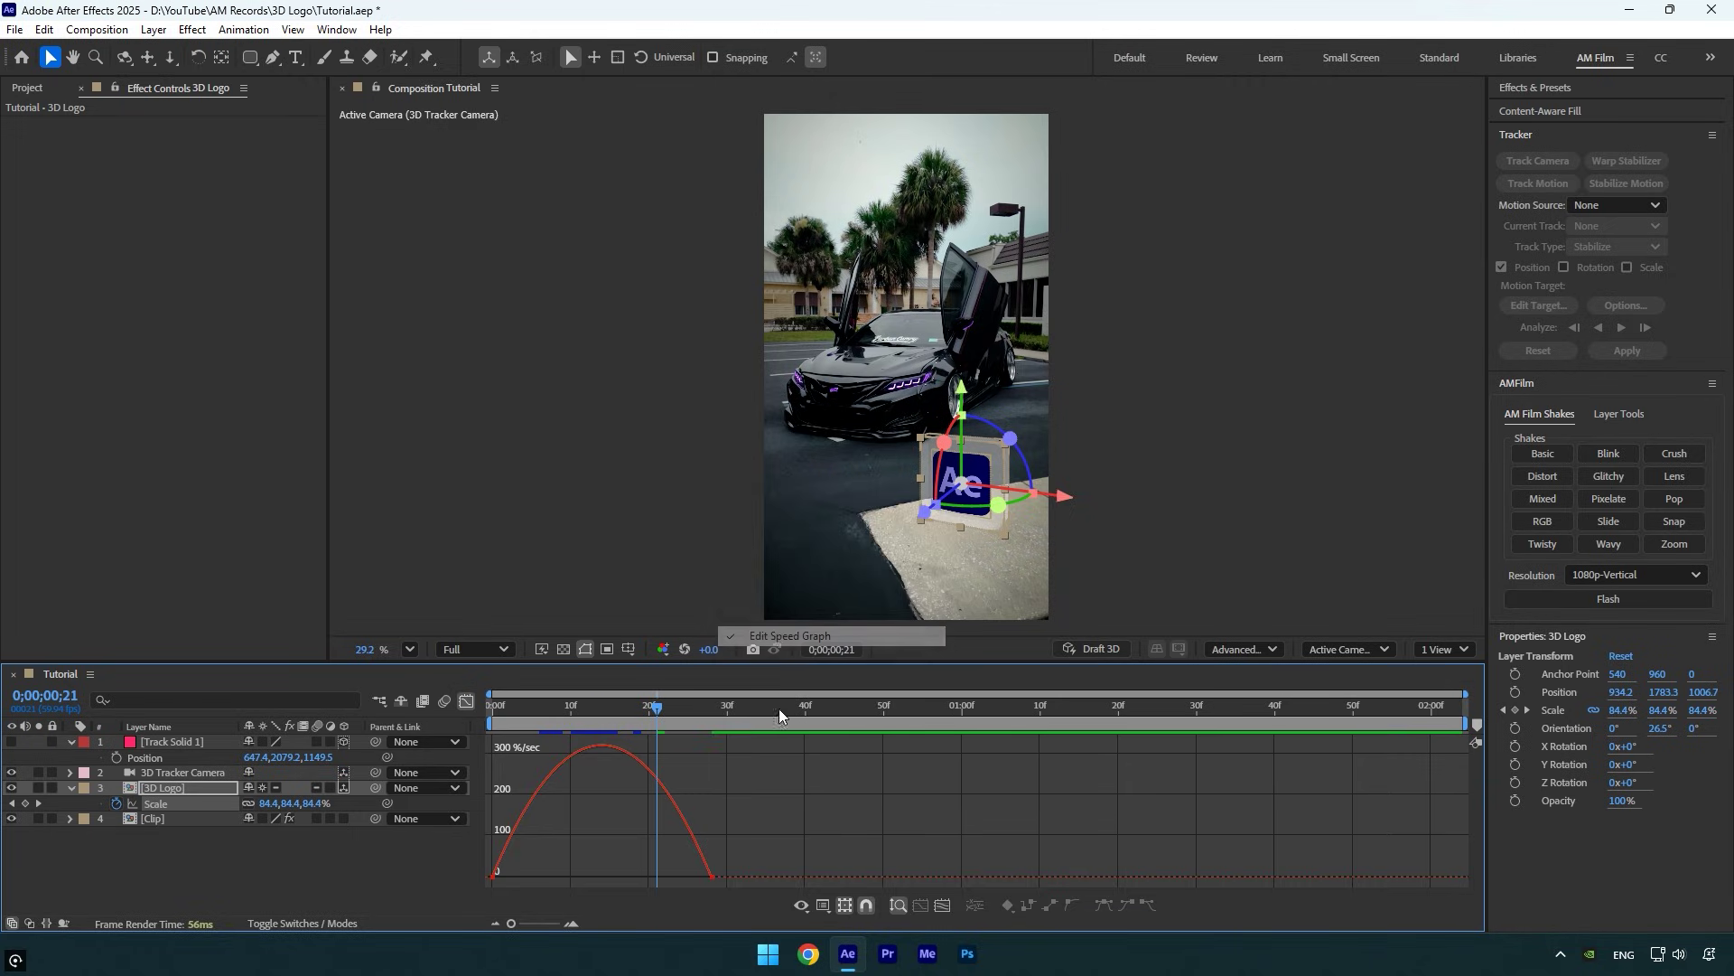
drag(640, 872, 566, 866)
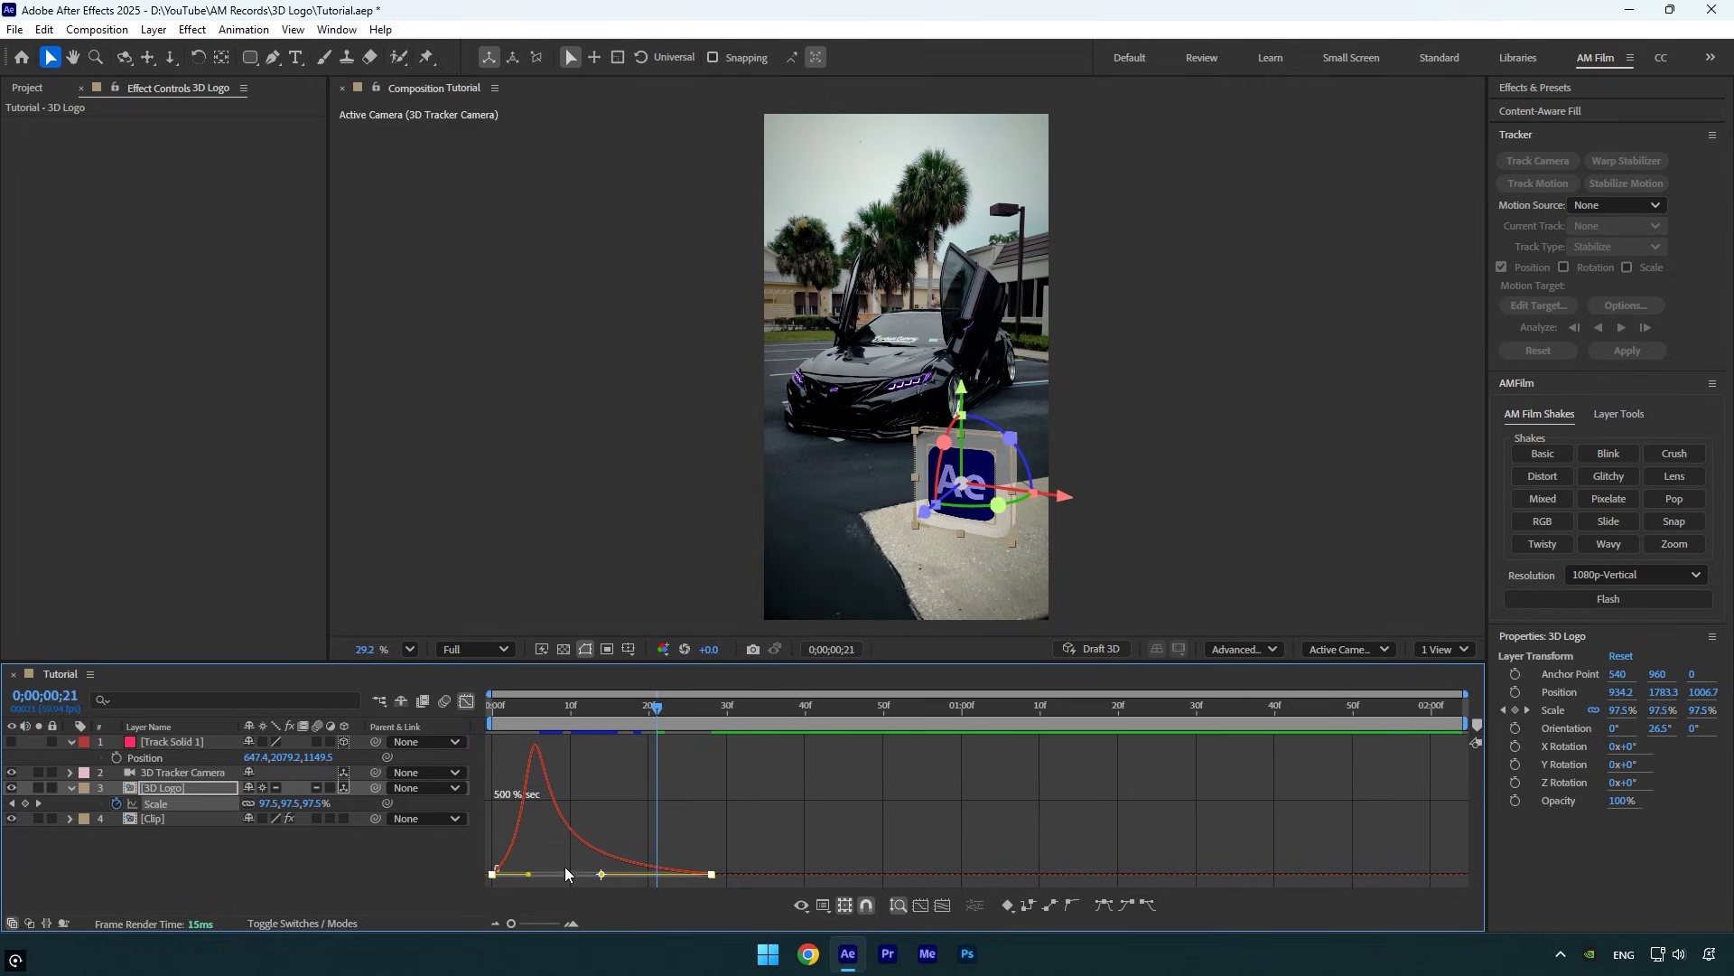
click(468, 703)
key(Home)
key(space)
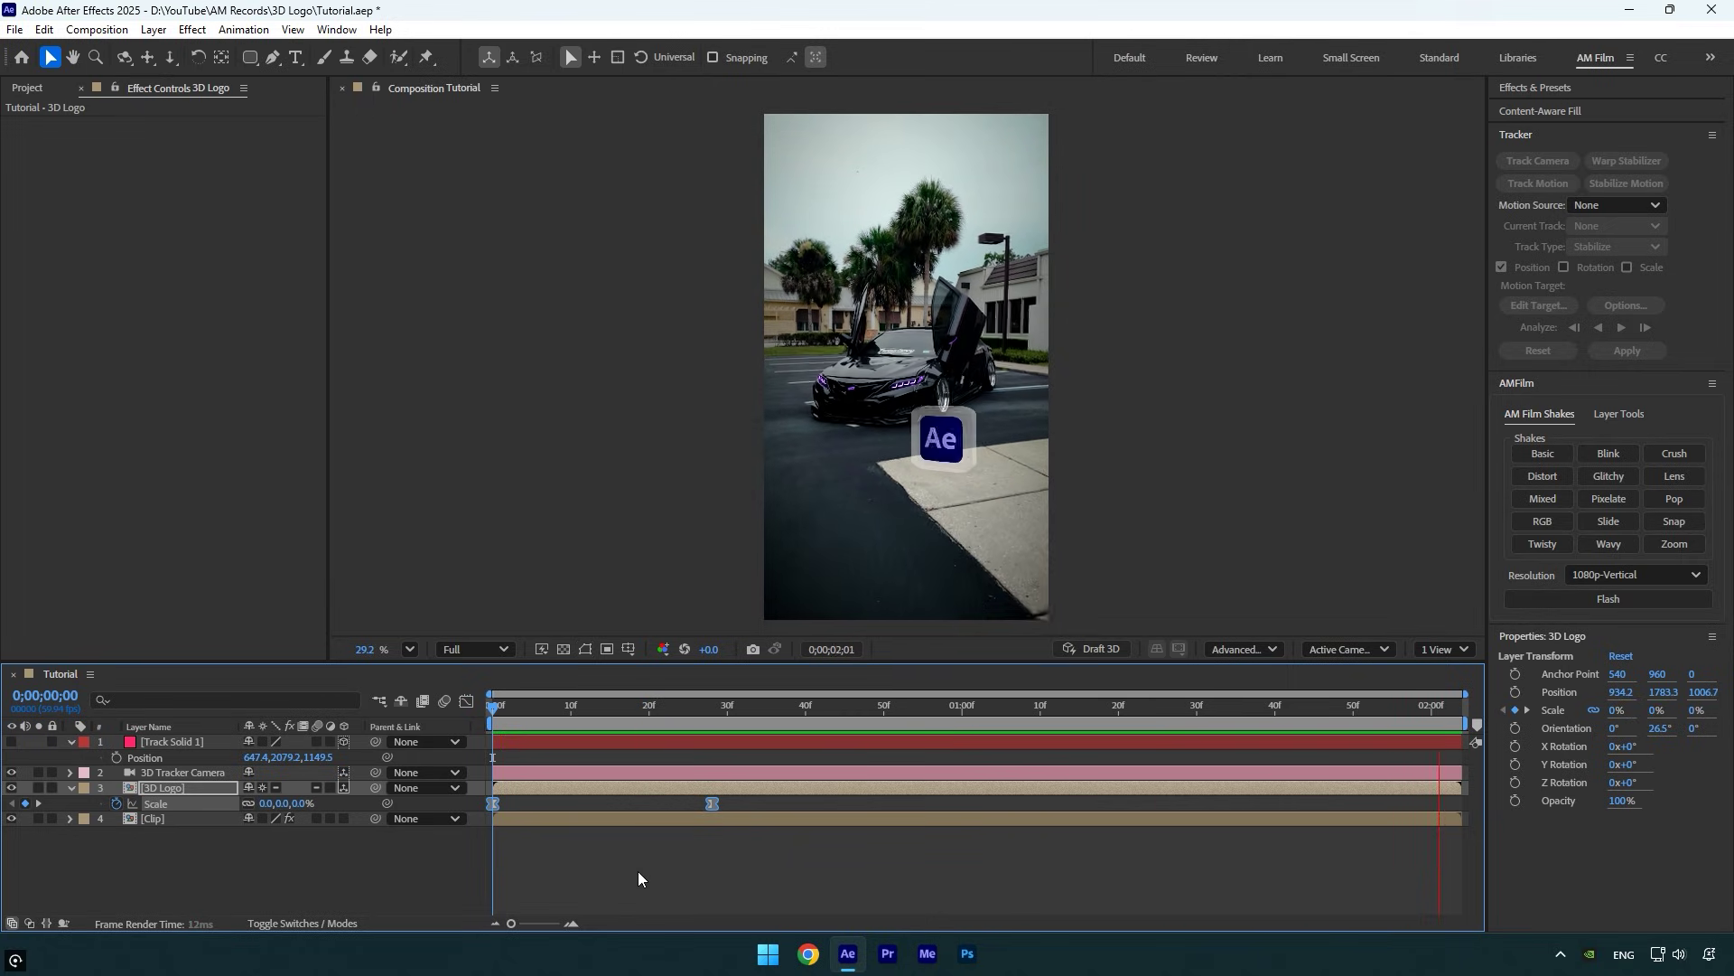
Add a 130.5% Scale overshoot keyframe mid-animation and reshape the speed curve around it
drag(586, 725, 643, 722)
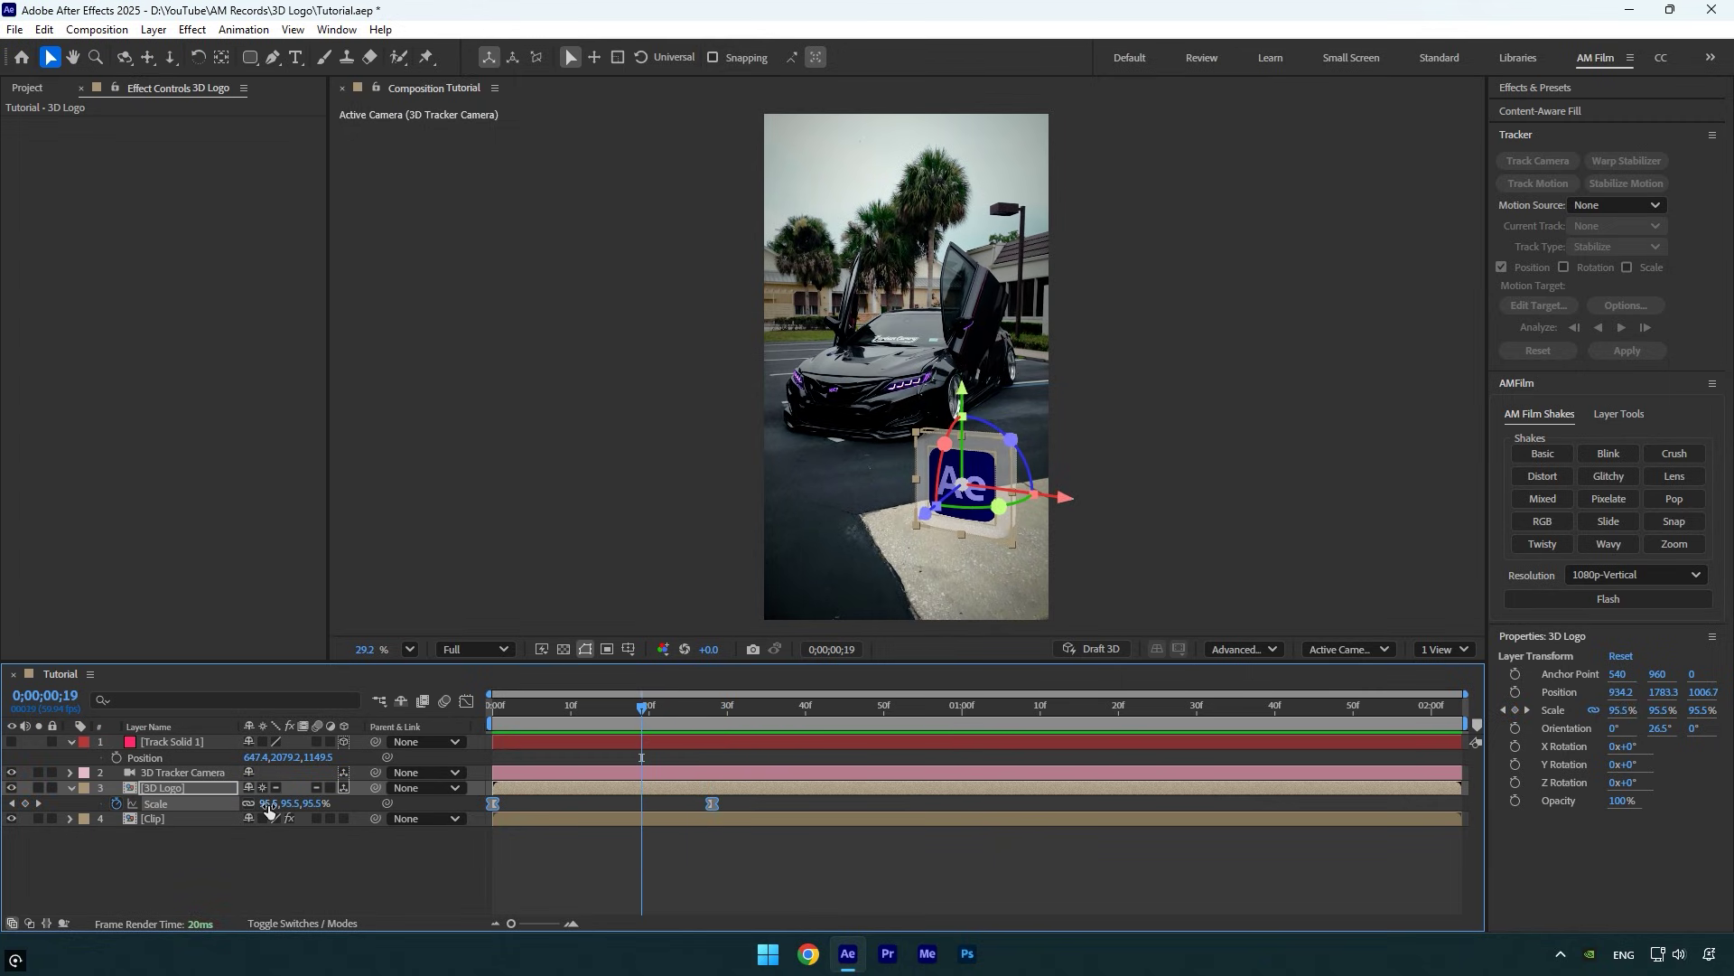
drag(267, 805, 299, 804)
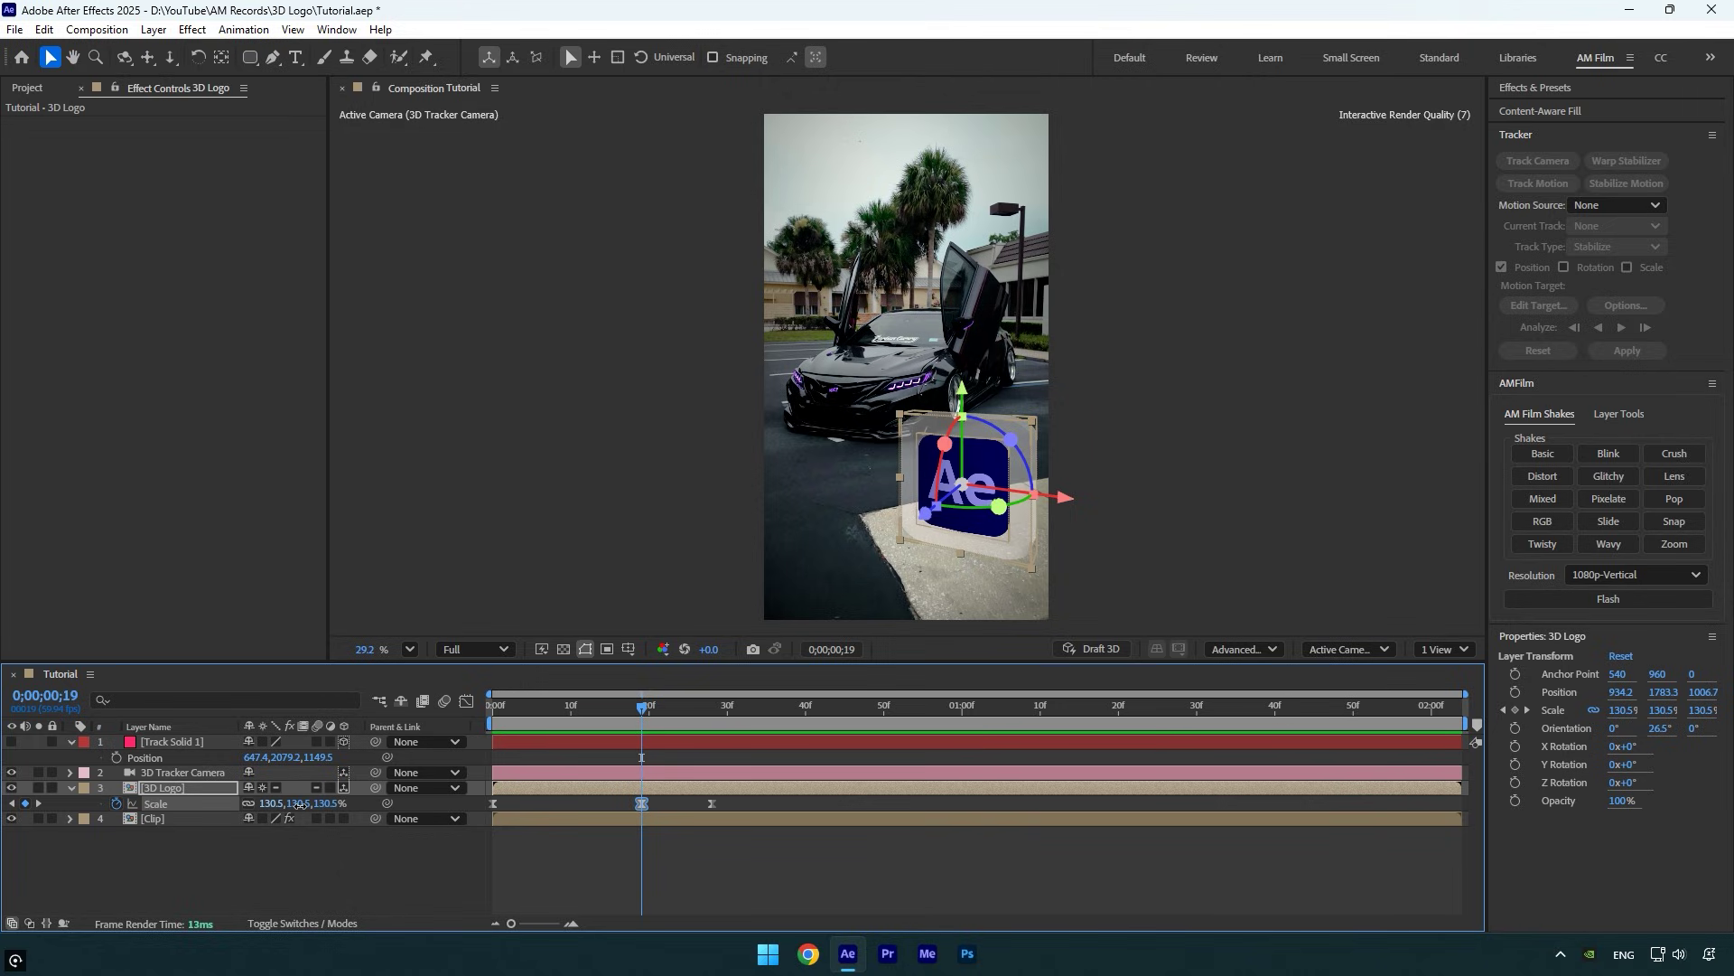
click(465, 703)
drag(614, 863, 690, 842)
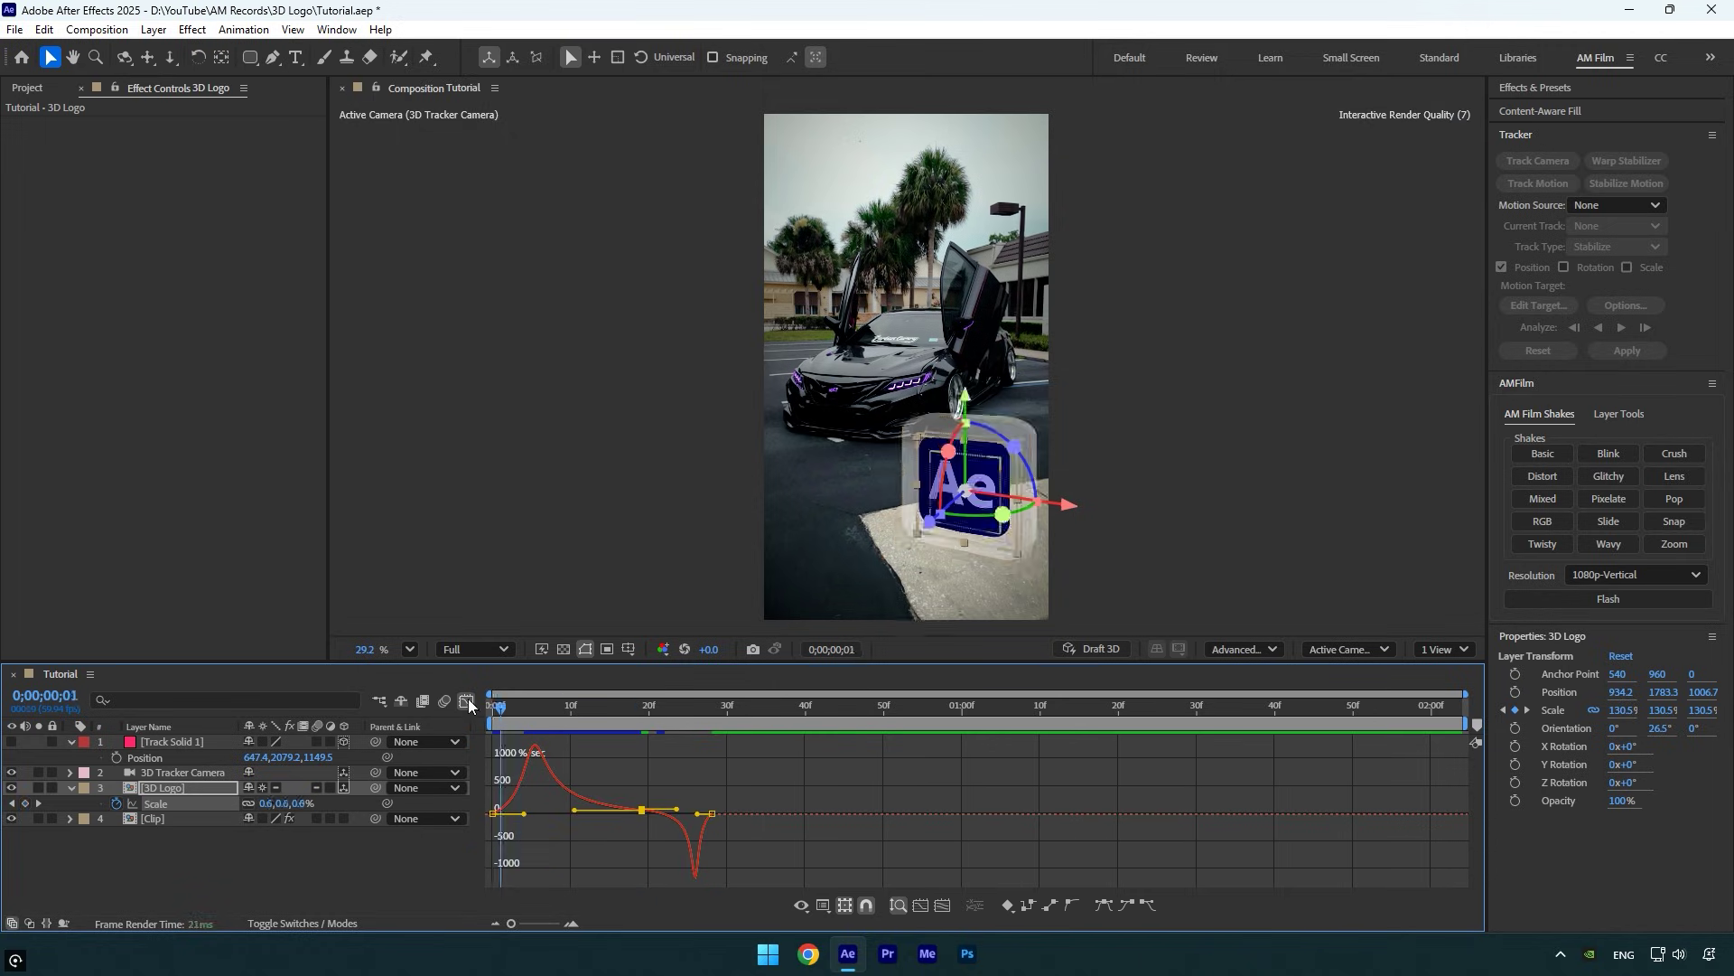
key(Home)
key(space)
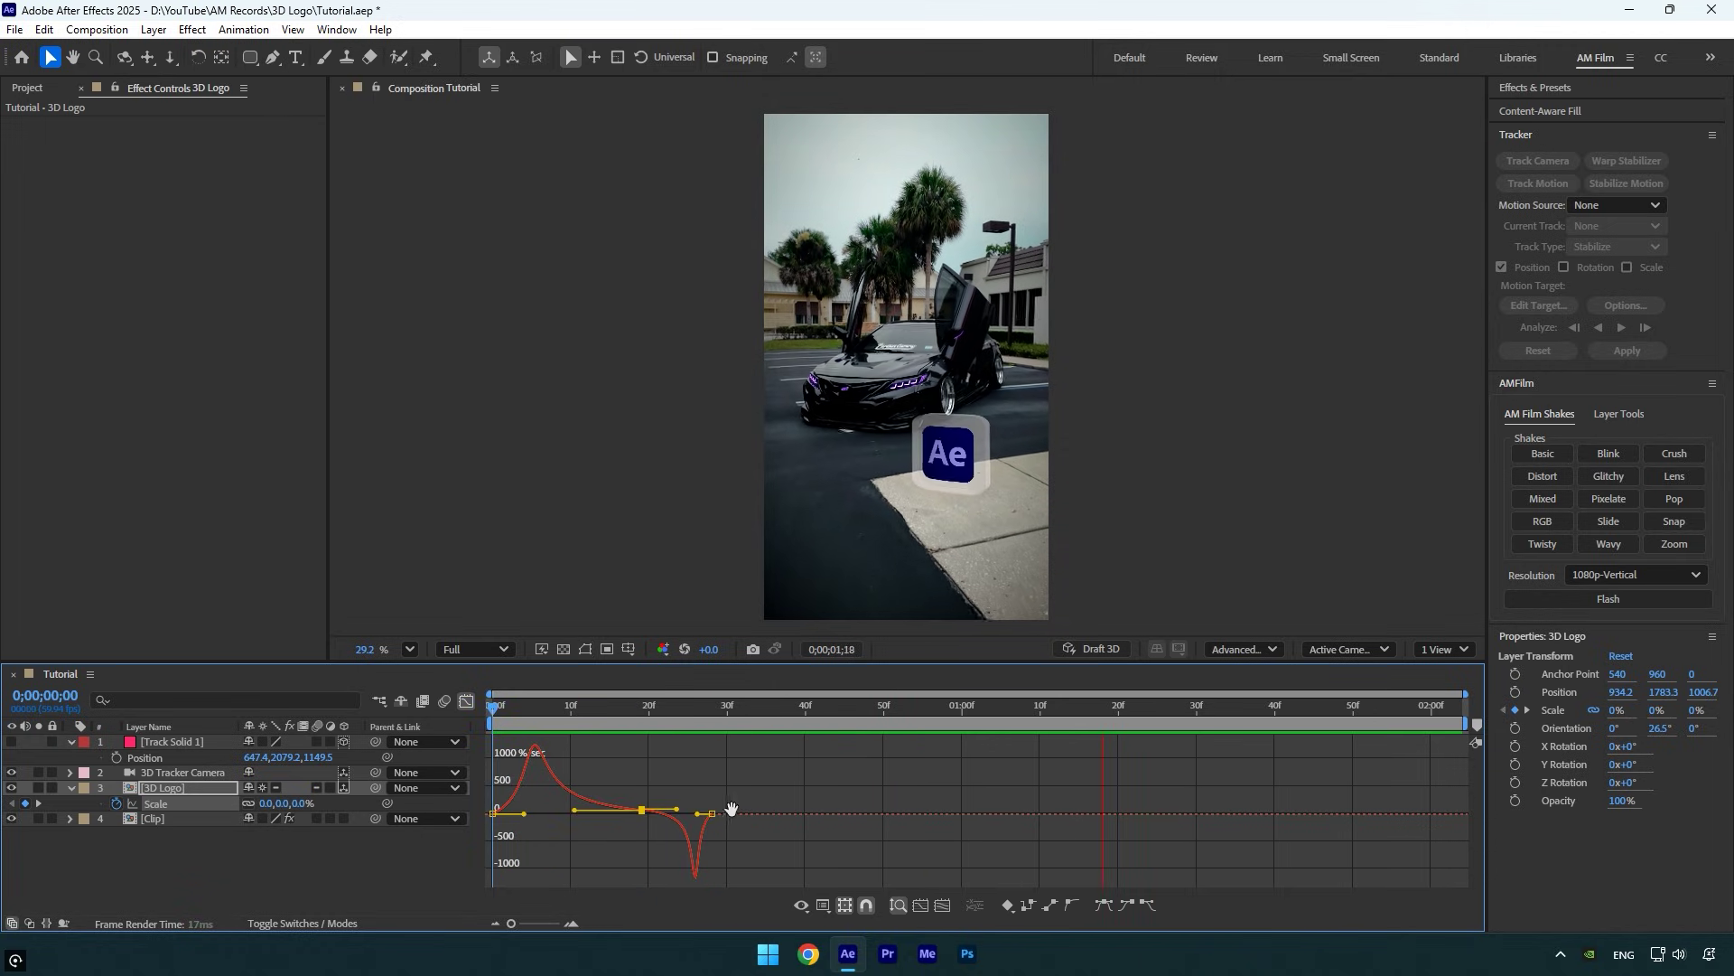
Move the final Scale keyframe 8 frames later and smooth the speed curve into it
drag(712, 814, 775, 849)
key(Home)
key(space)
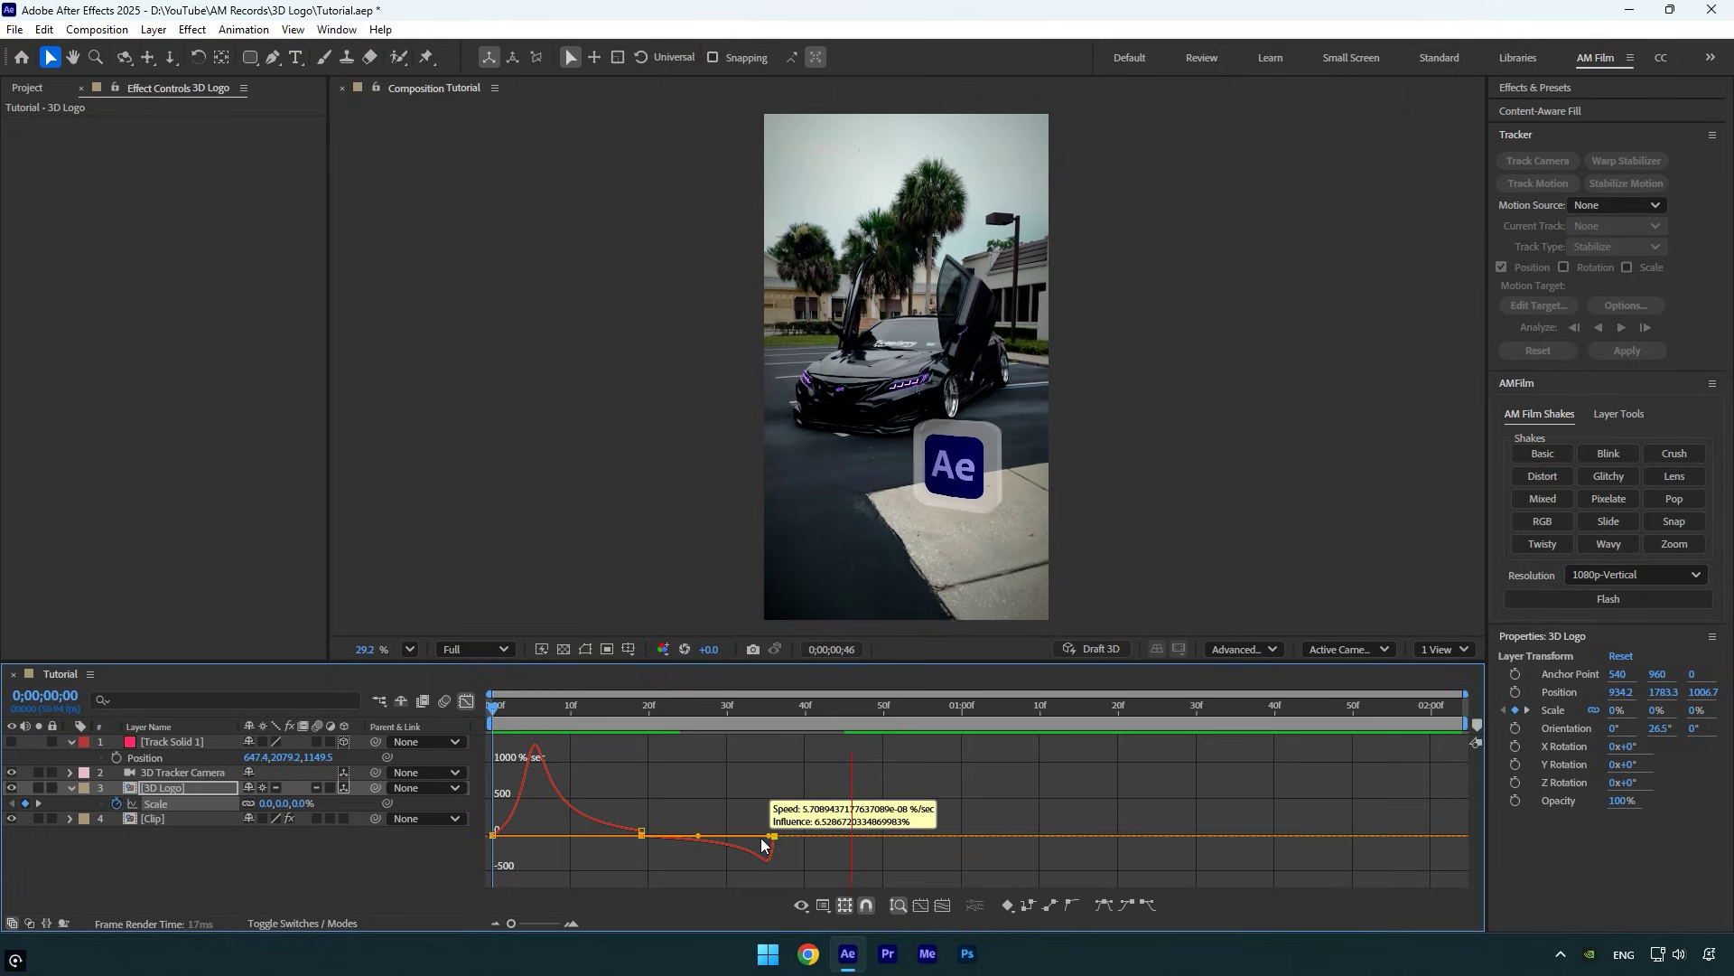
drag(760, 837, 766, 836)
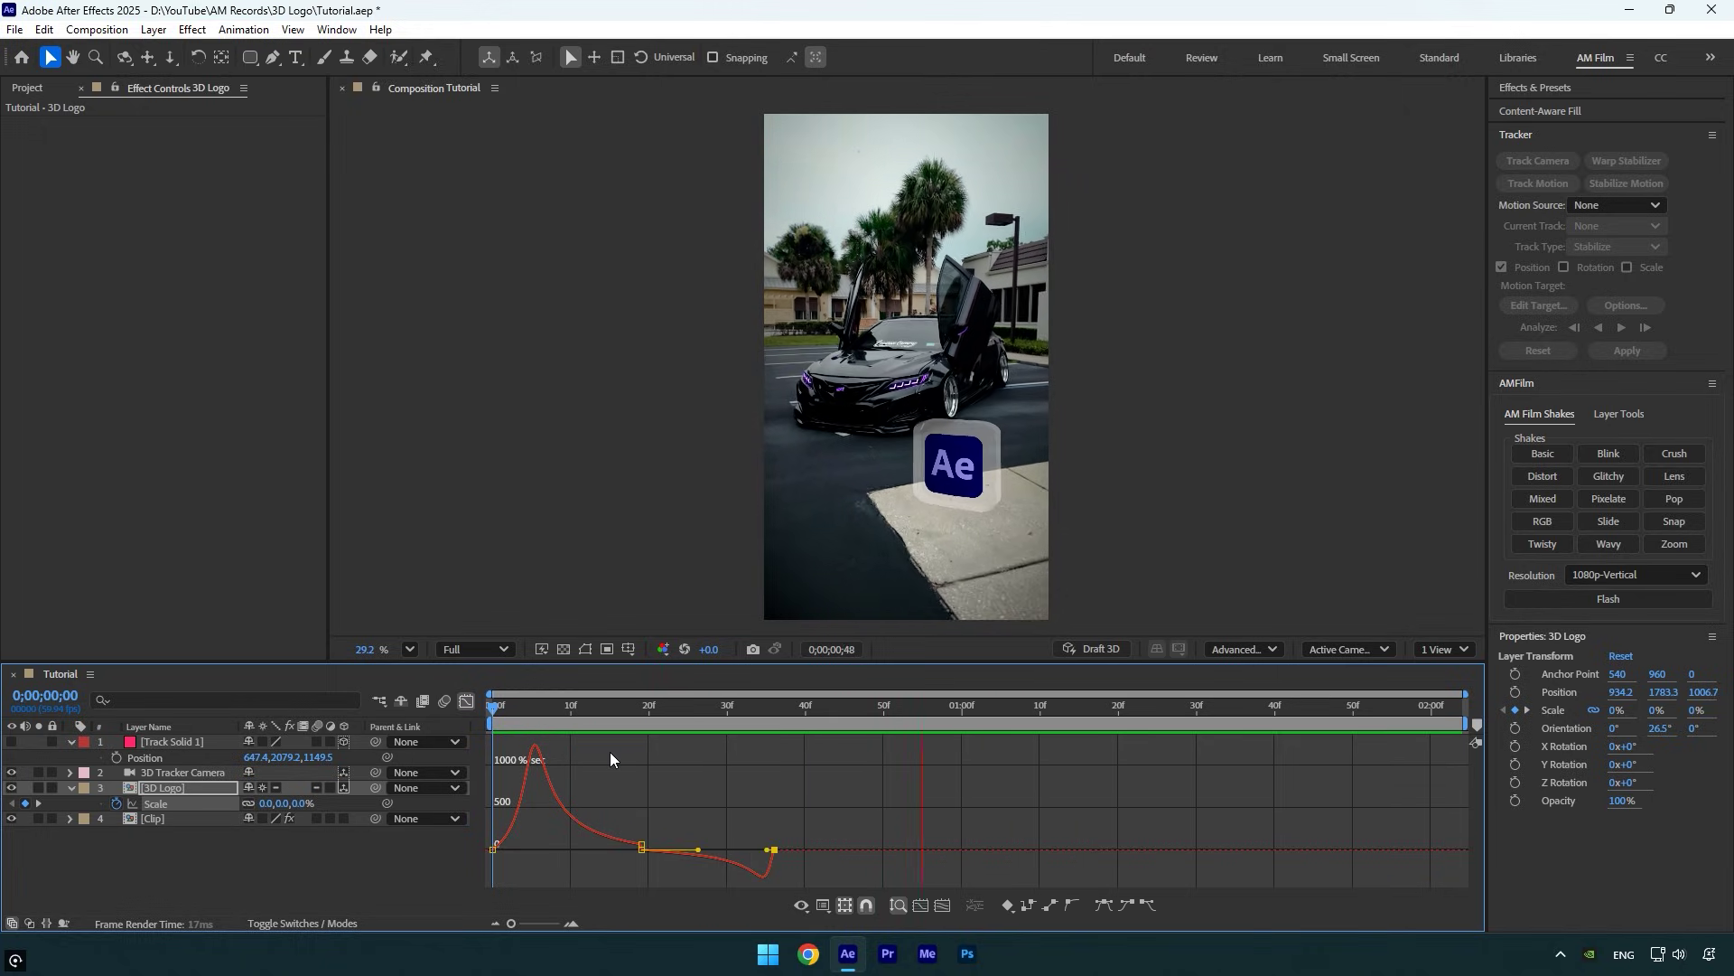
click(467, 702)
key(space)
key(space)
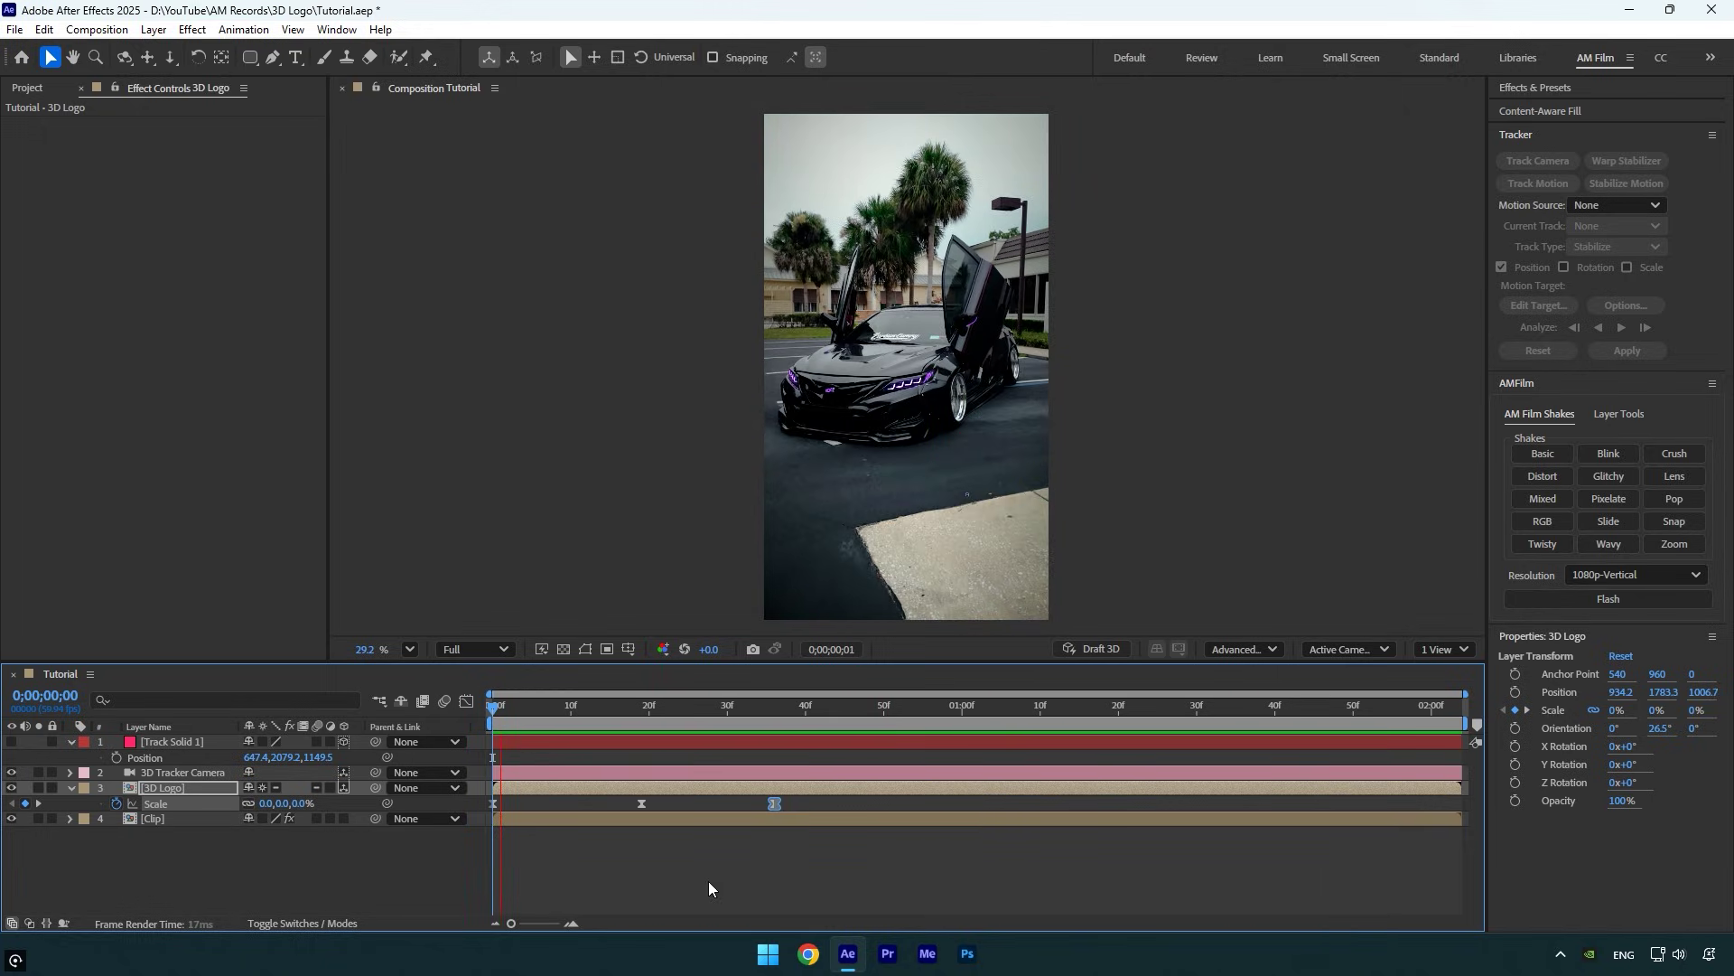
At frame 26, duplicate the 3D Logo as 'Shadow', move it down and rotate it flat on X
click(693, 710)
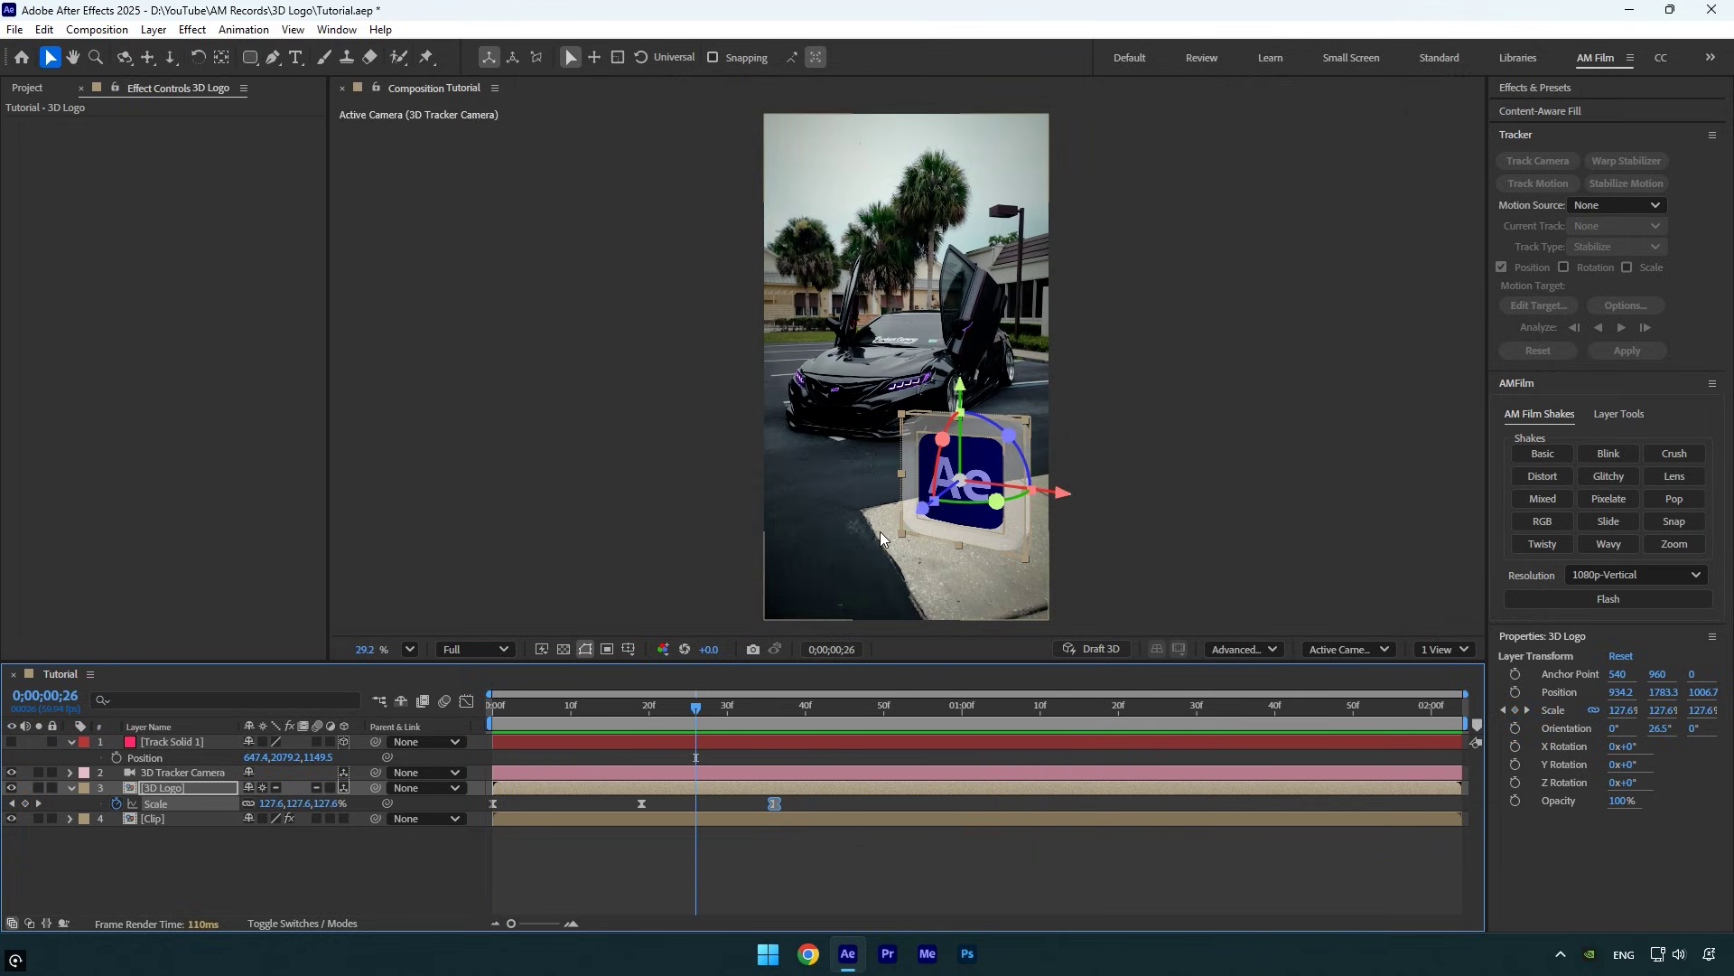
click(159, 784)
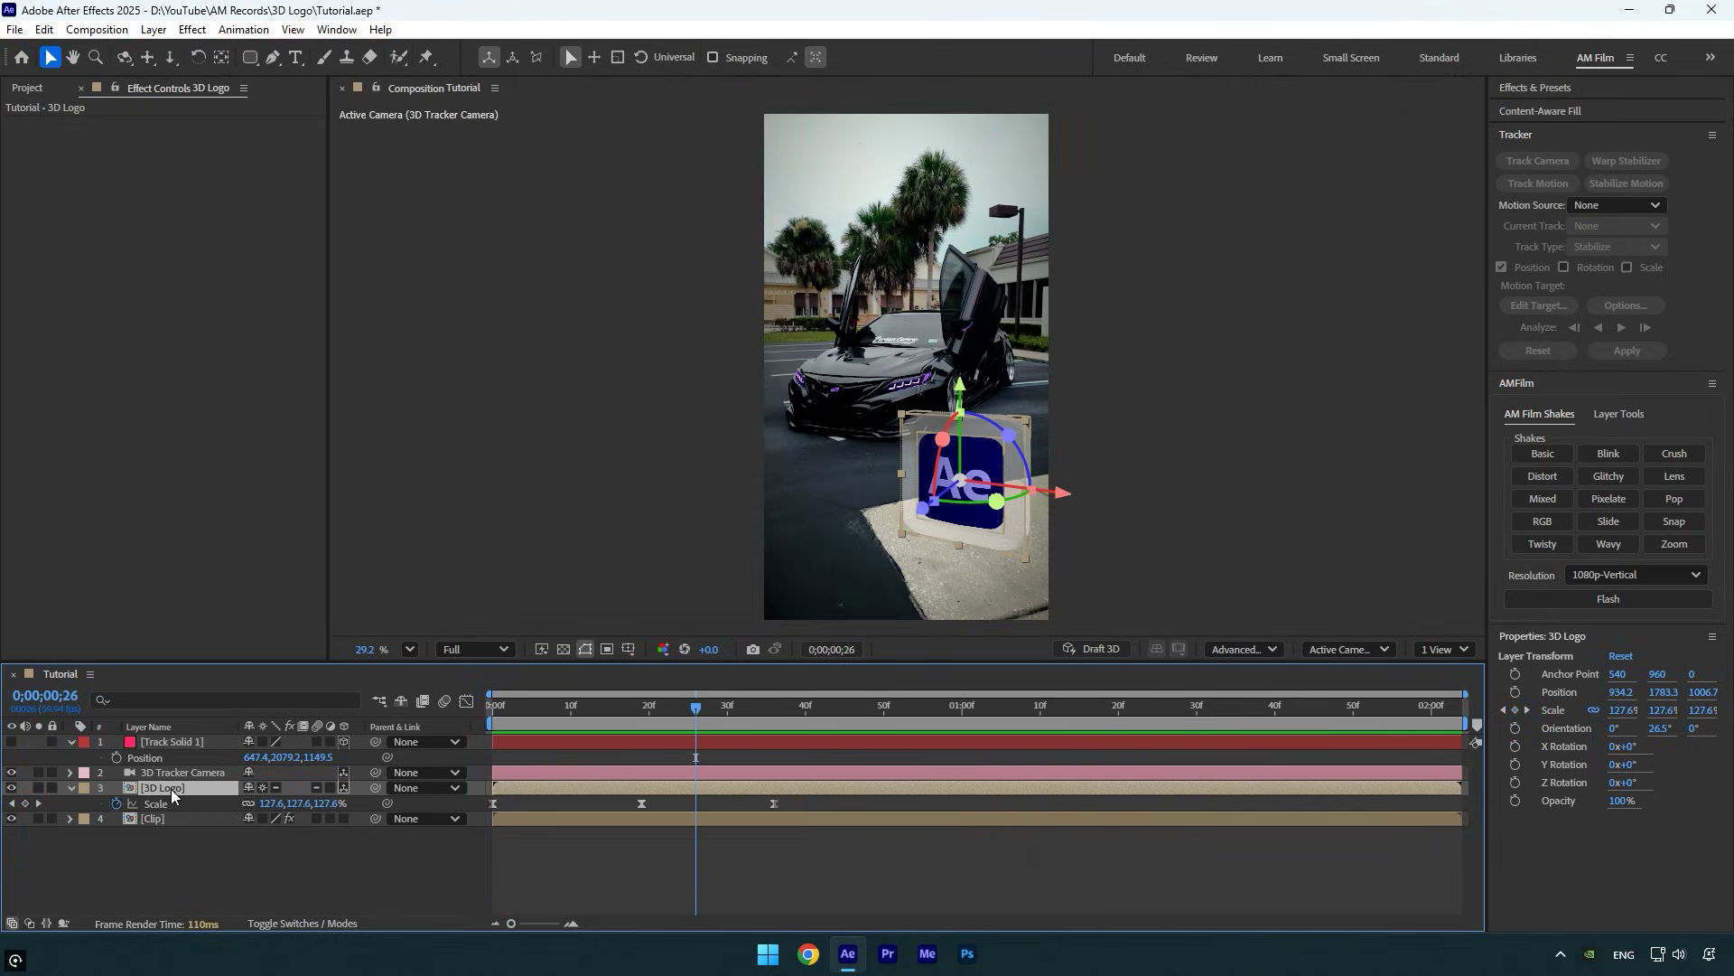
key(ctrl+d)
click(162, 812)
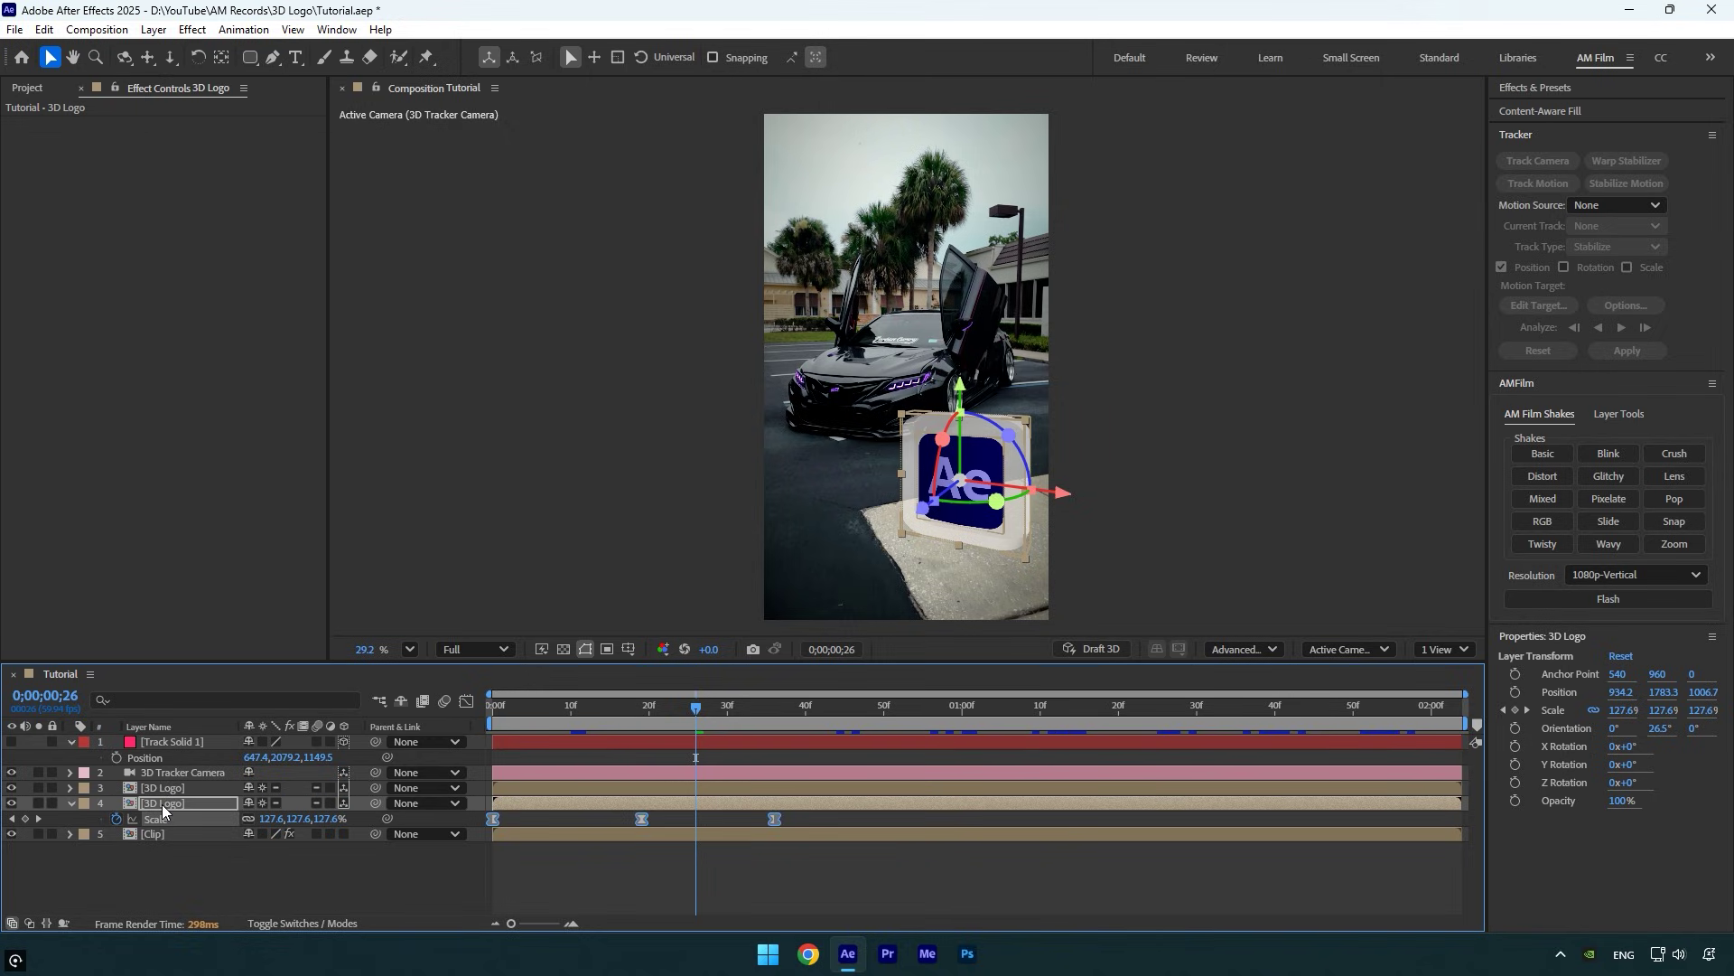
text(Shadow)
key(Return)
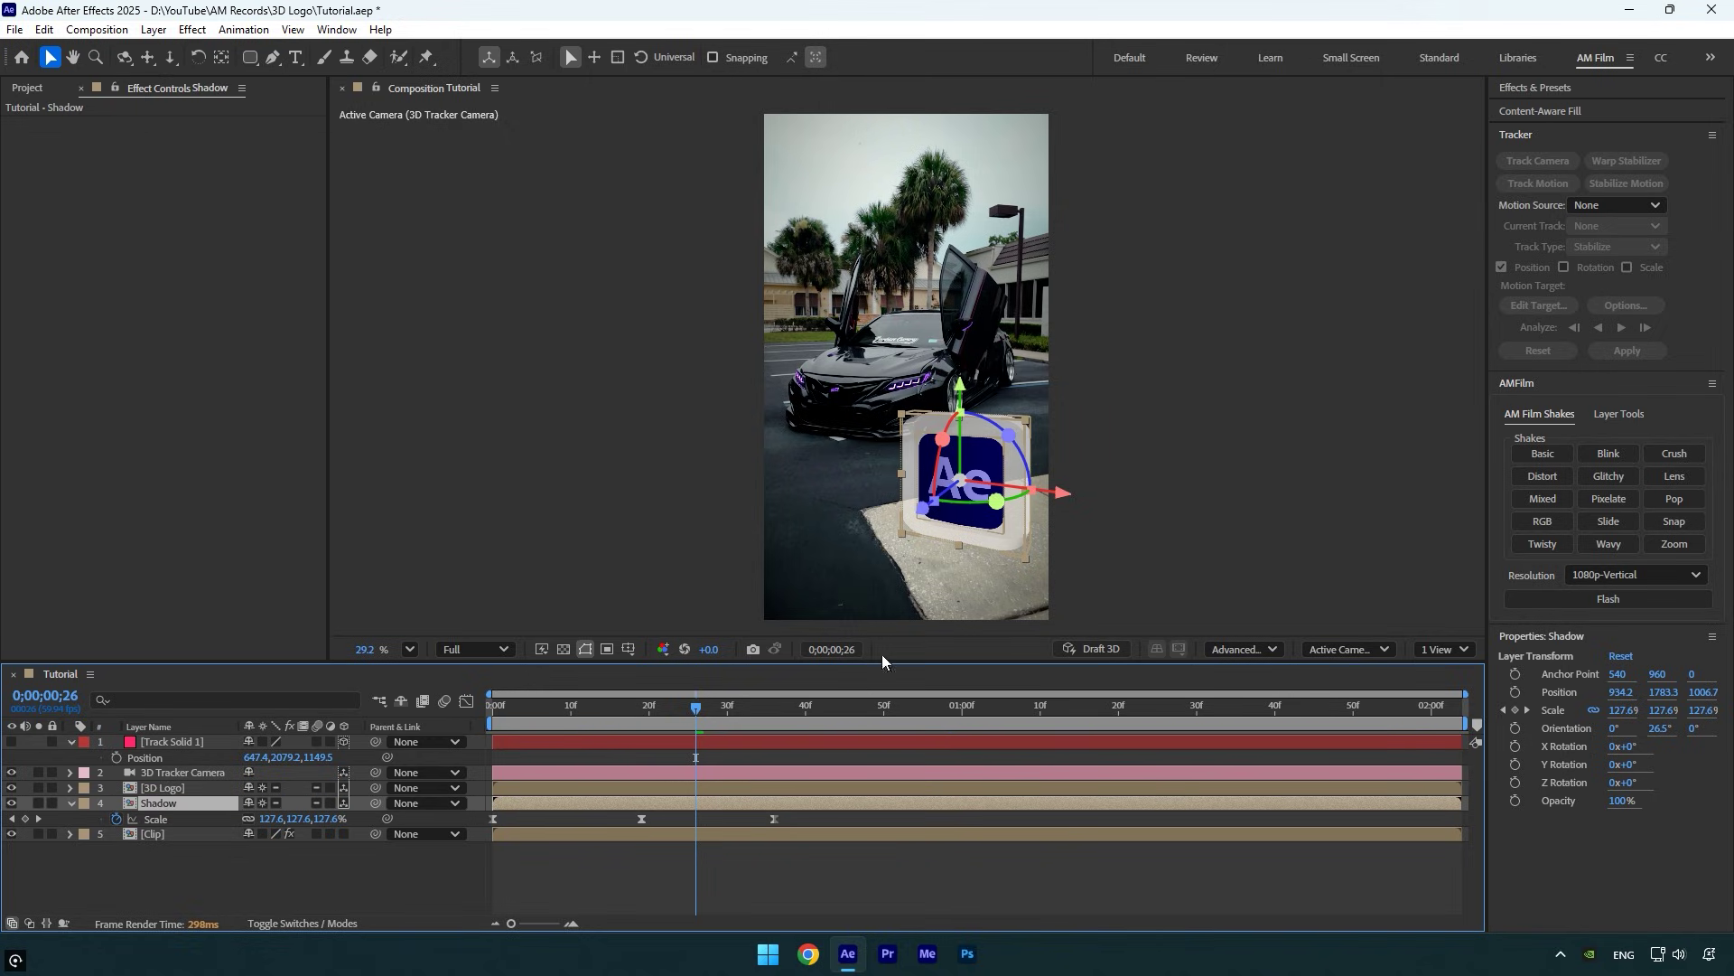
drag(960, 411, 960, 493)
drag(957, 614, 1013, 529)
Apply a Fill effect to the Shadow layer with the colour set to black
key(ctrl+space)
text(fil)
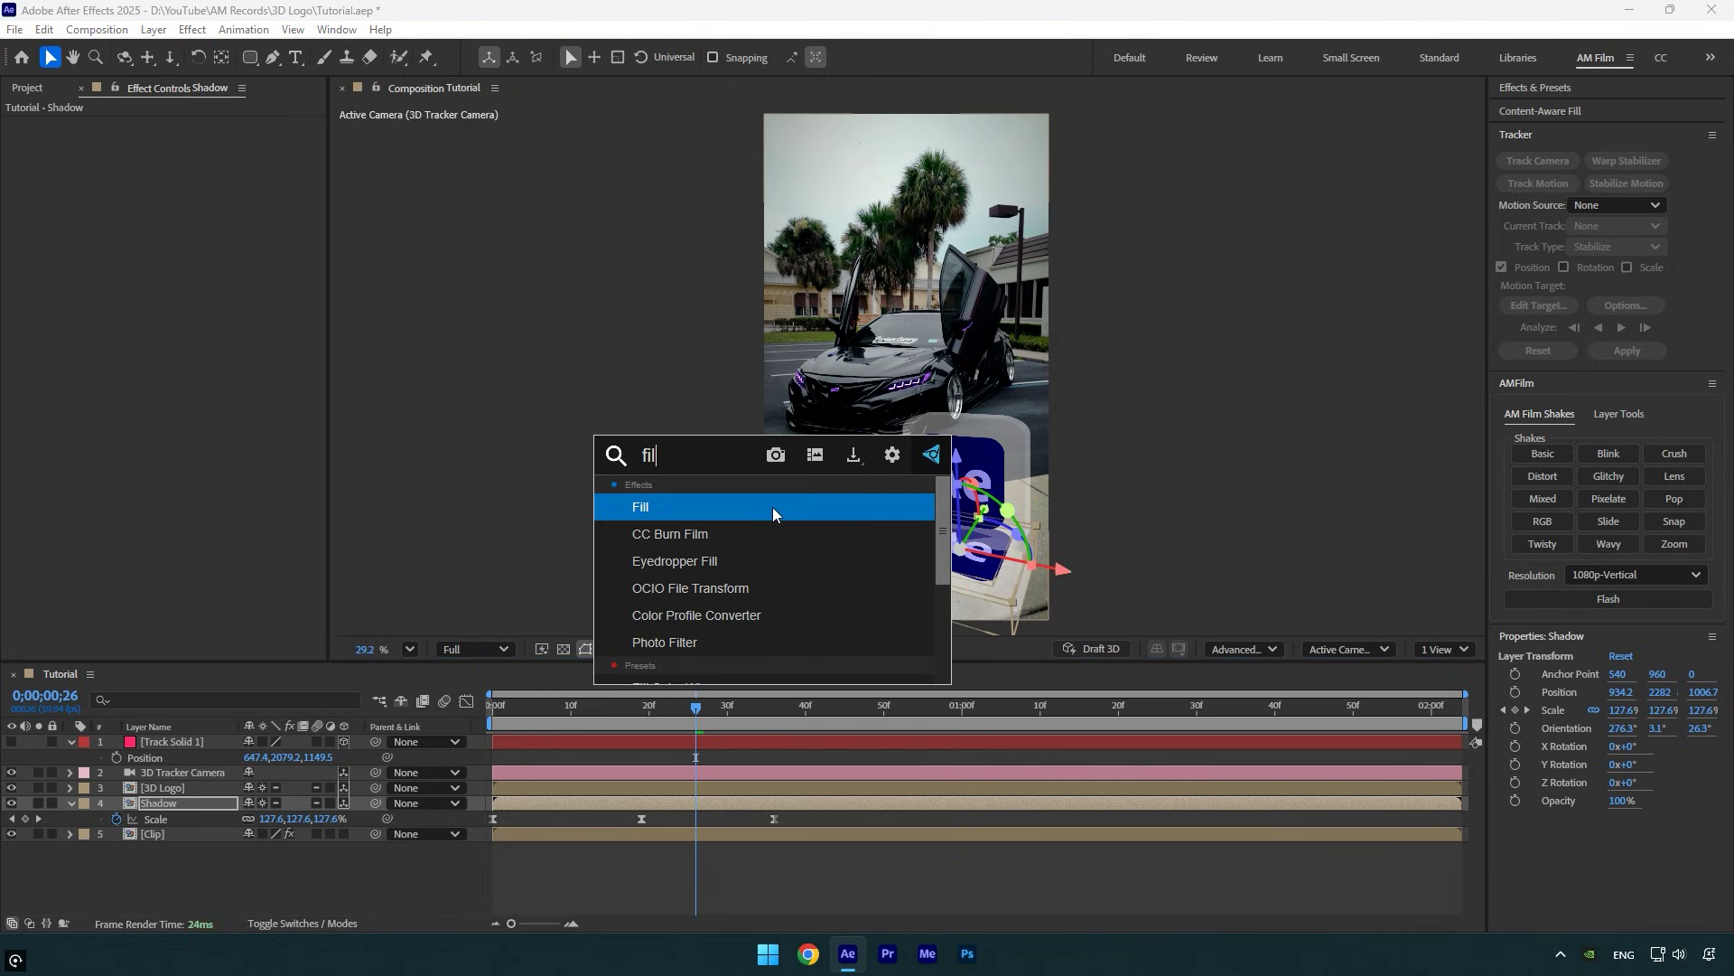
click(772, 507)
click(187, 170)
drag(687, 569, 597, 651)
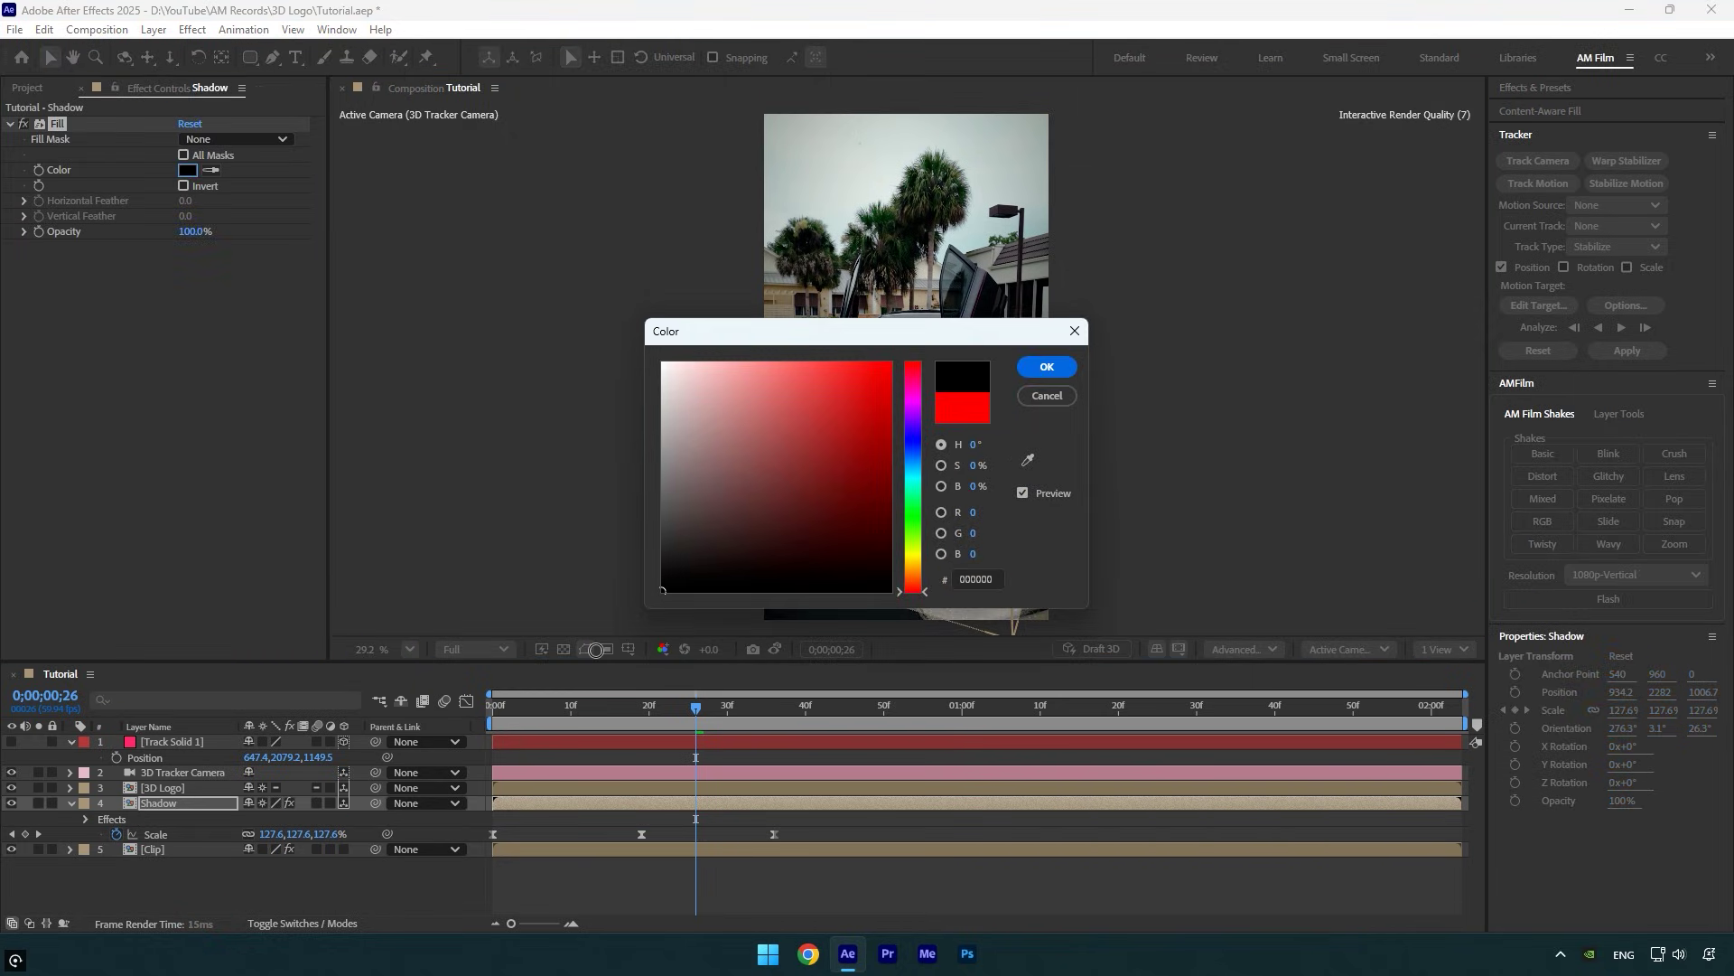
click(1044, 370)
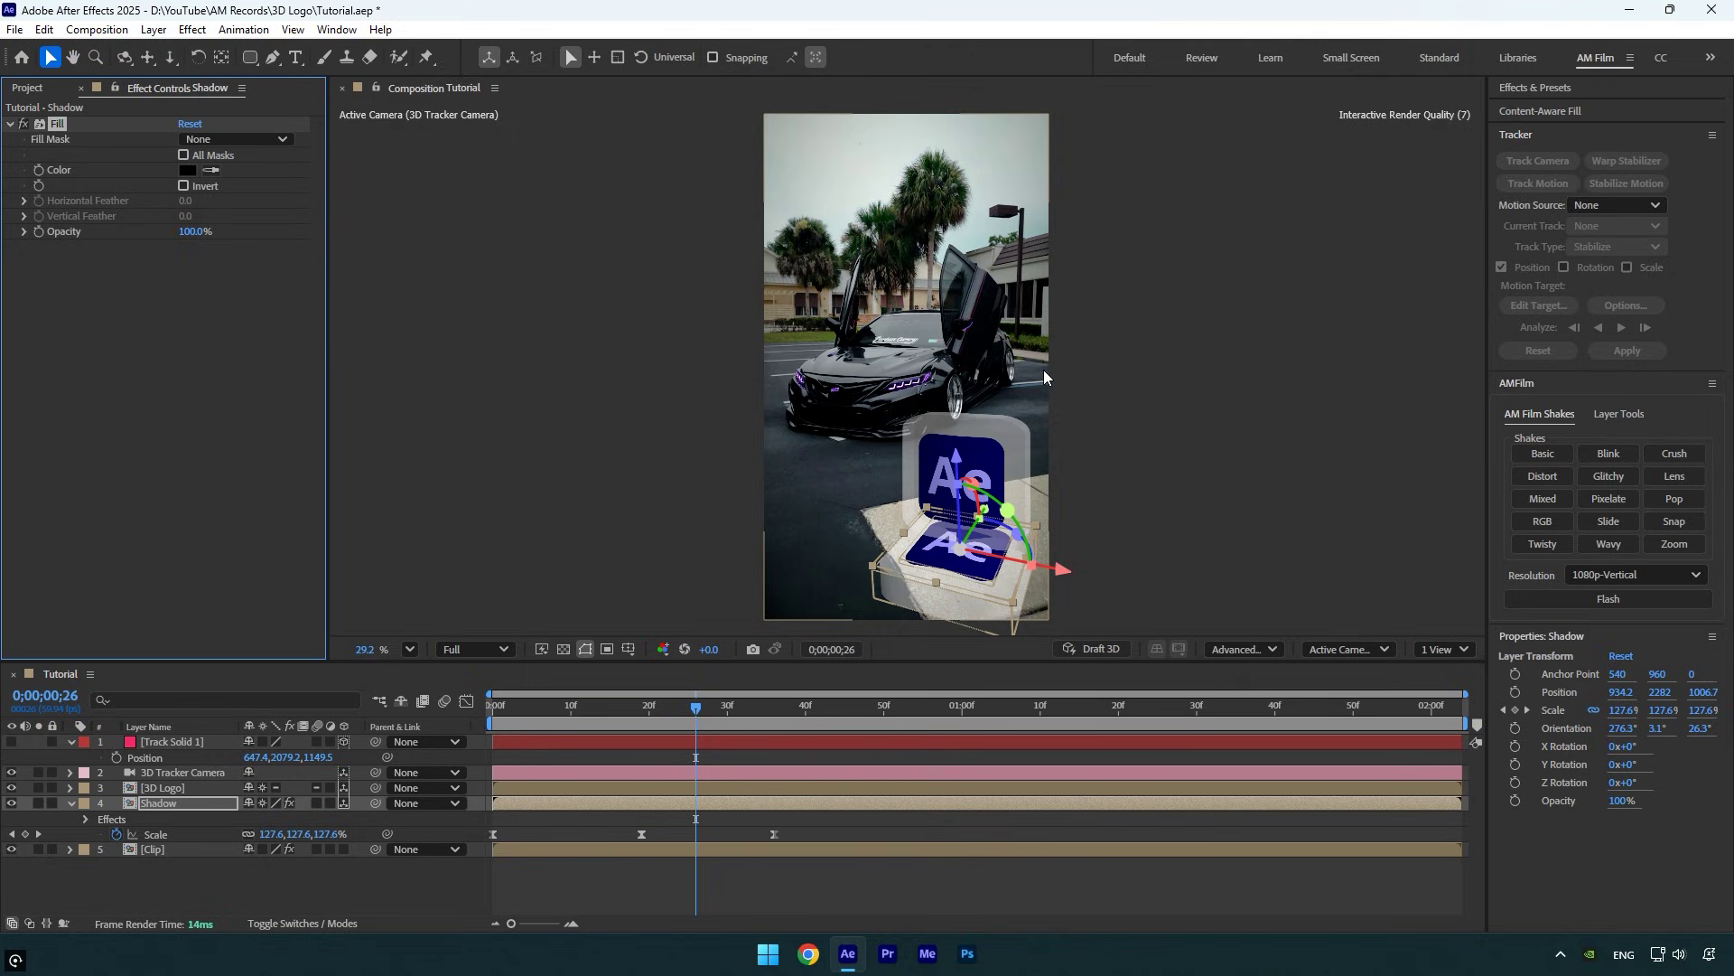
Enable Collapse Transformations on Shadow, set Fill opacity to 50%, add Gaussian Blur at 171.7, and preview
click(262, 803)
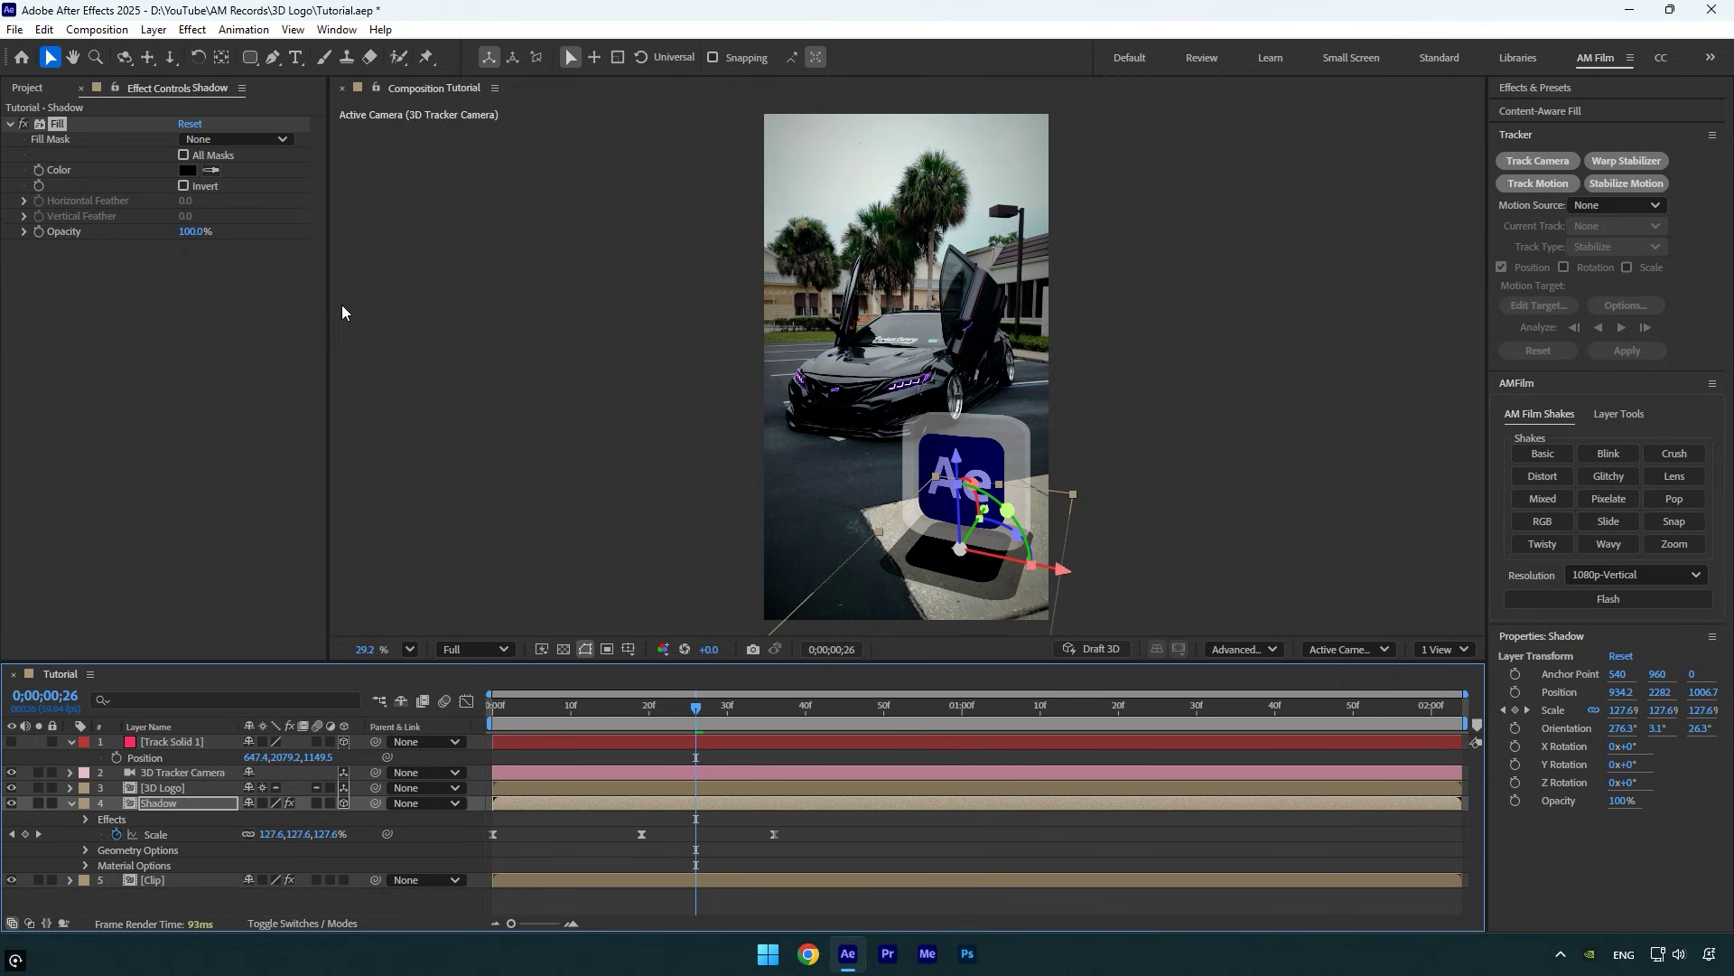
drag(195, 237, 153, 235)
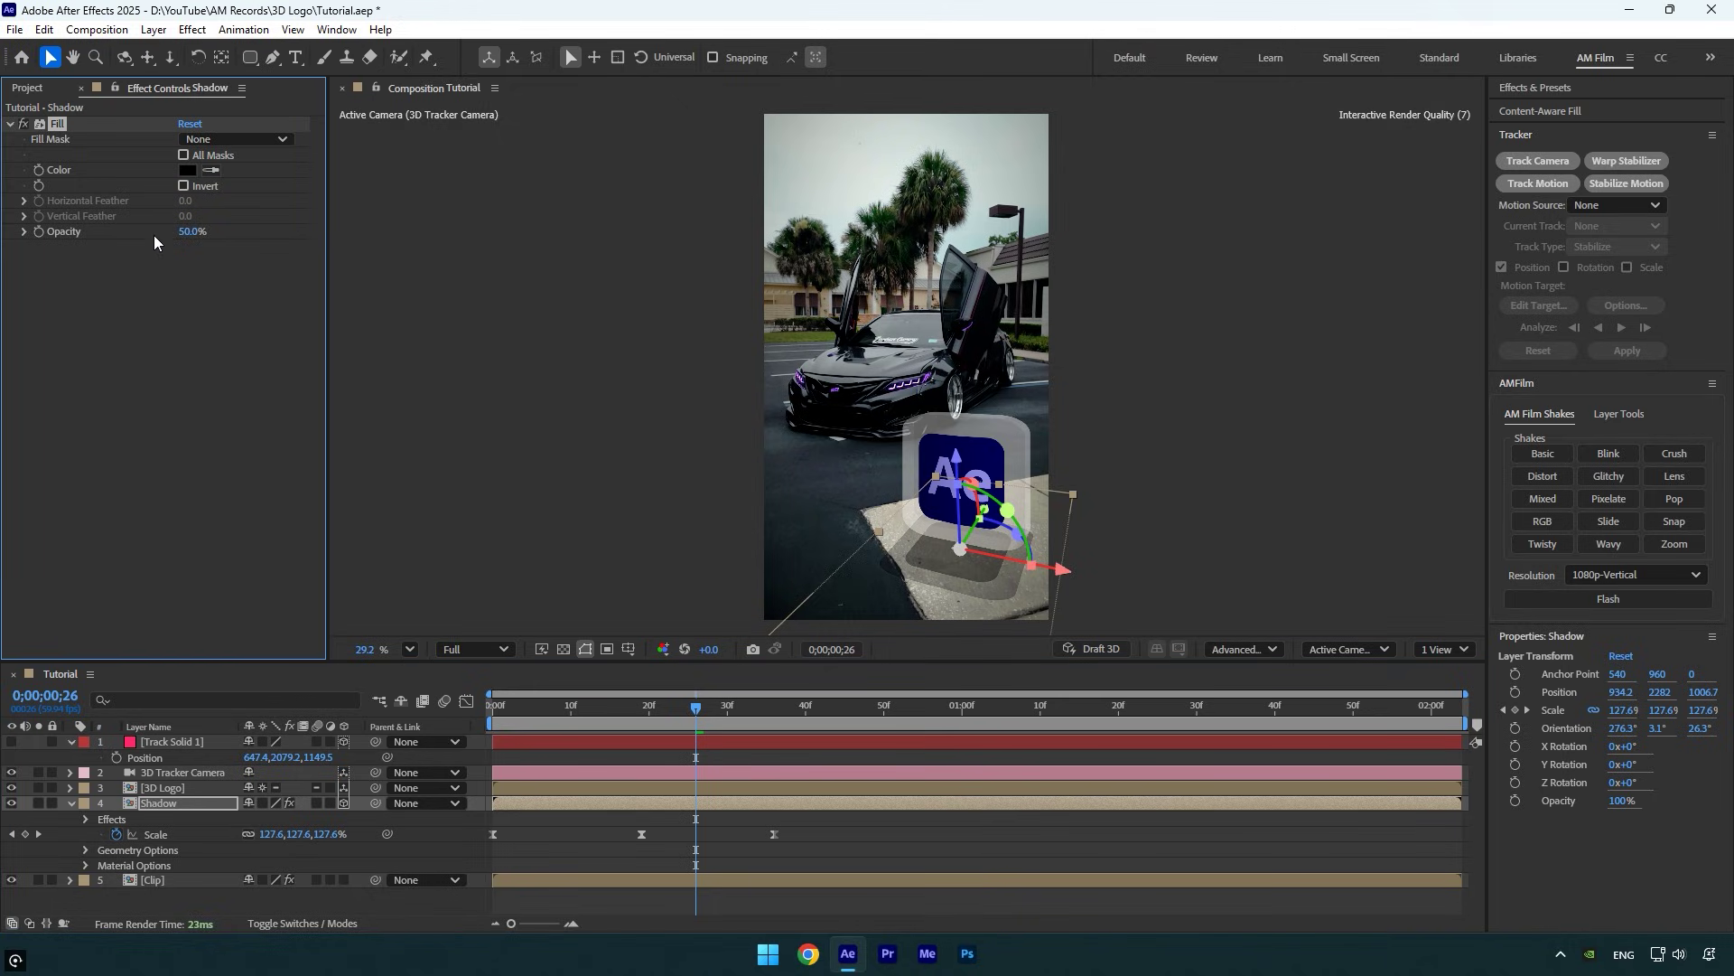
key(ctrl+space)
text(gau)
key(Return)
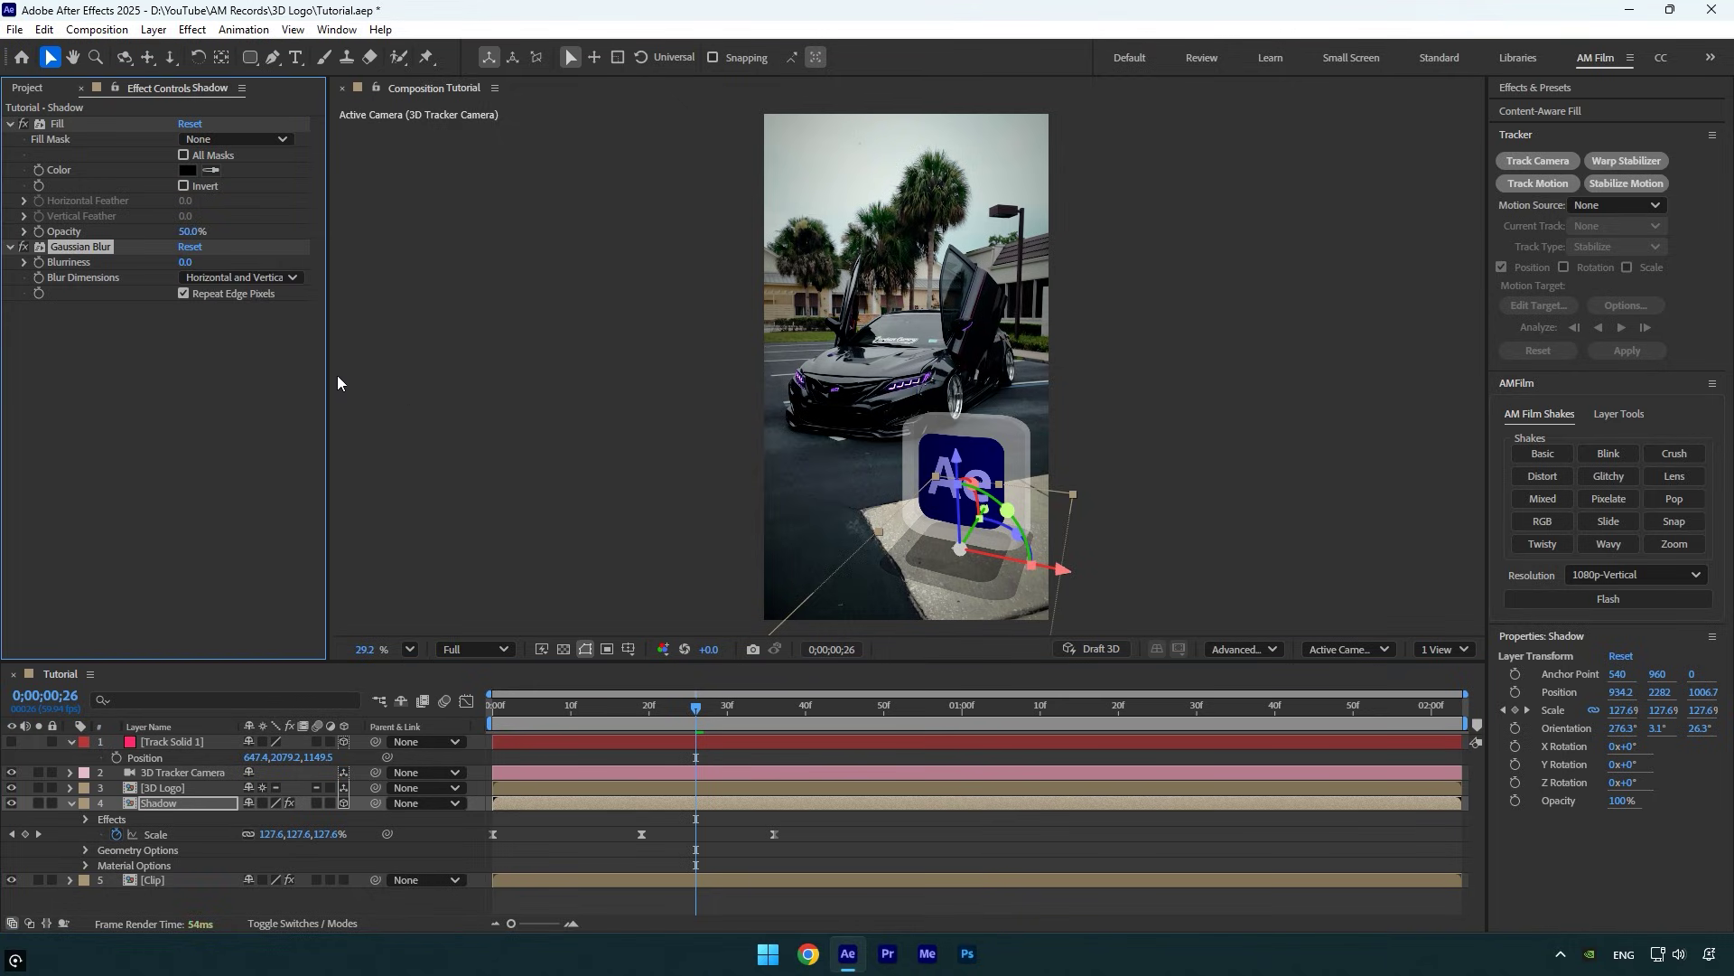
drag(180, 265, 424, 289)
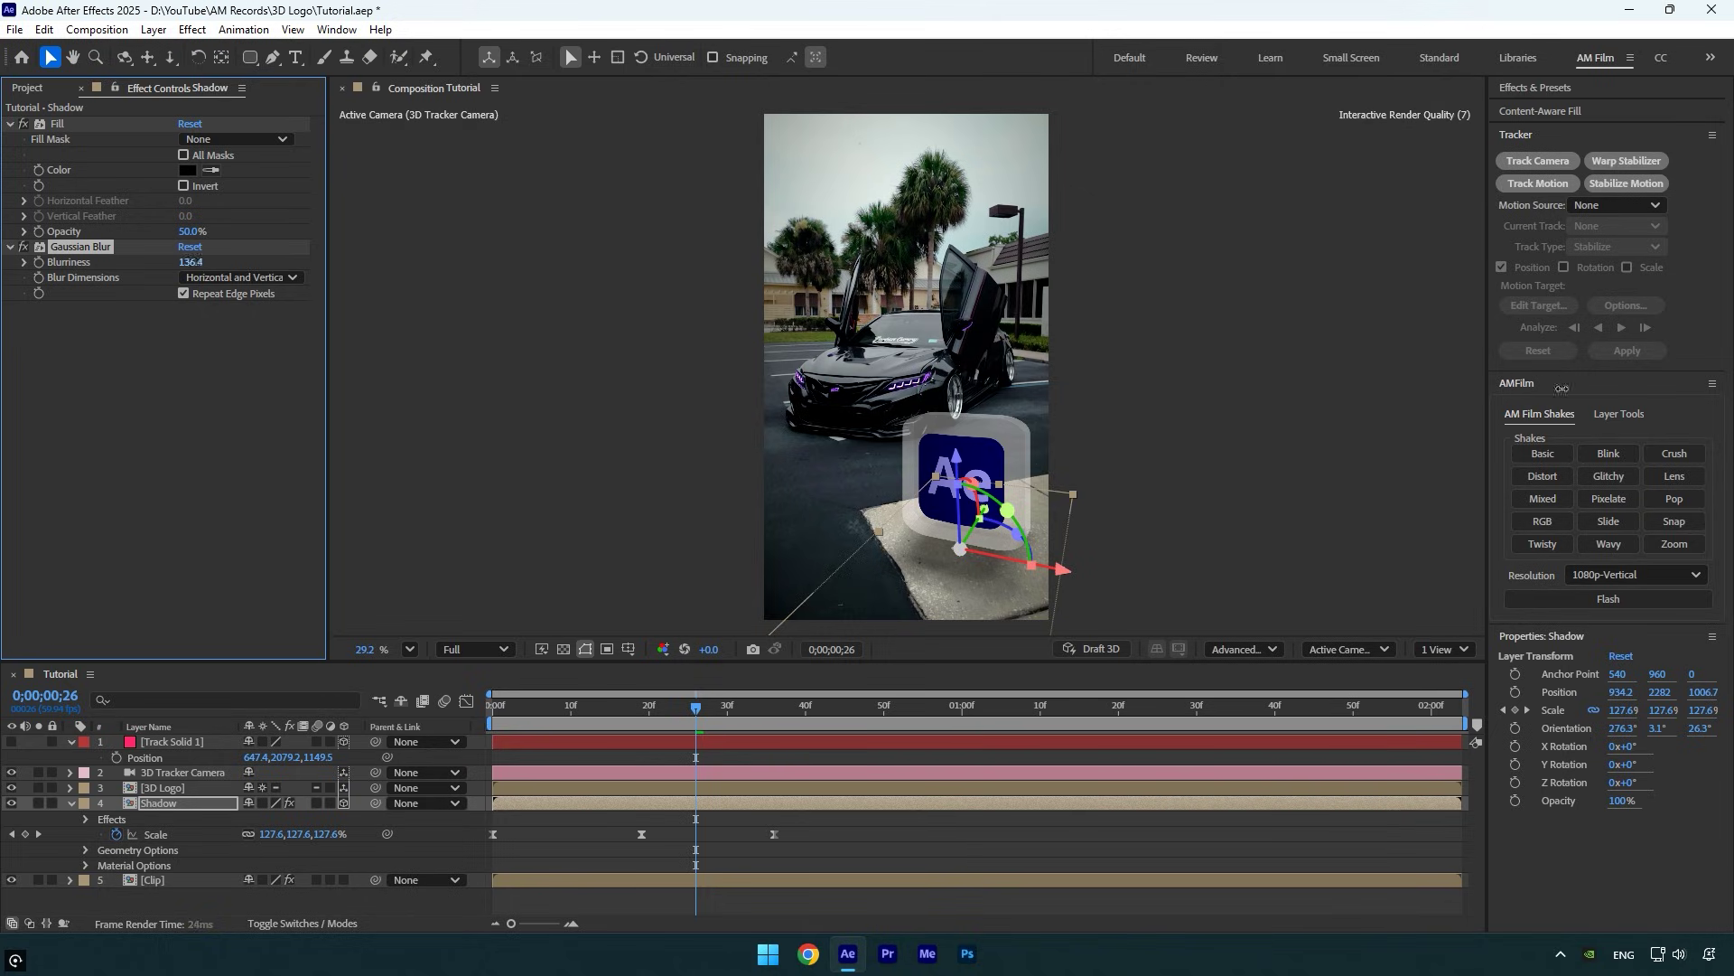
drag(209, 261, 332, 273)
drag(665, 708, 492, 707)
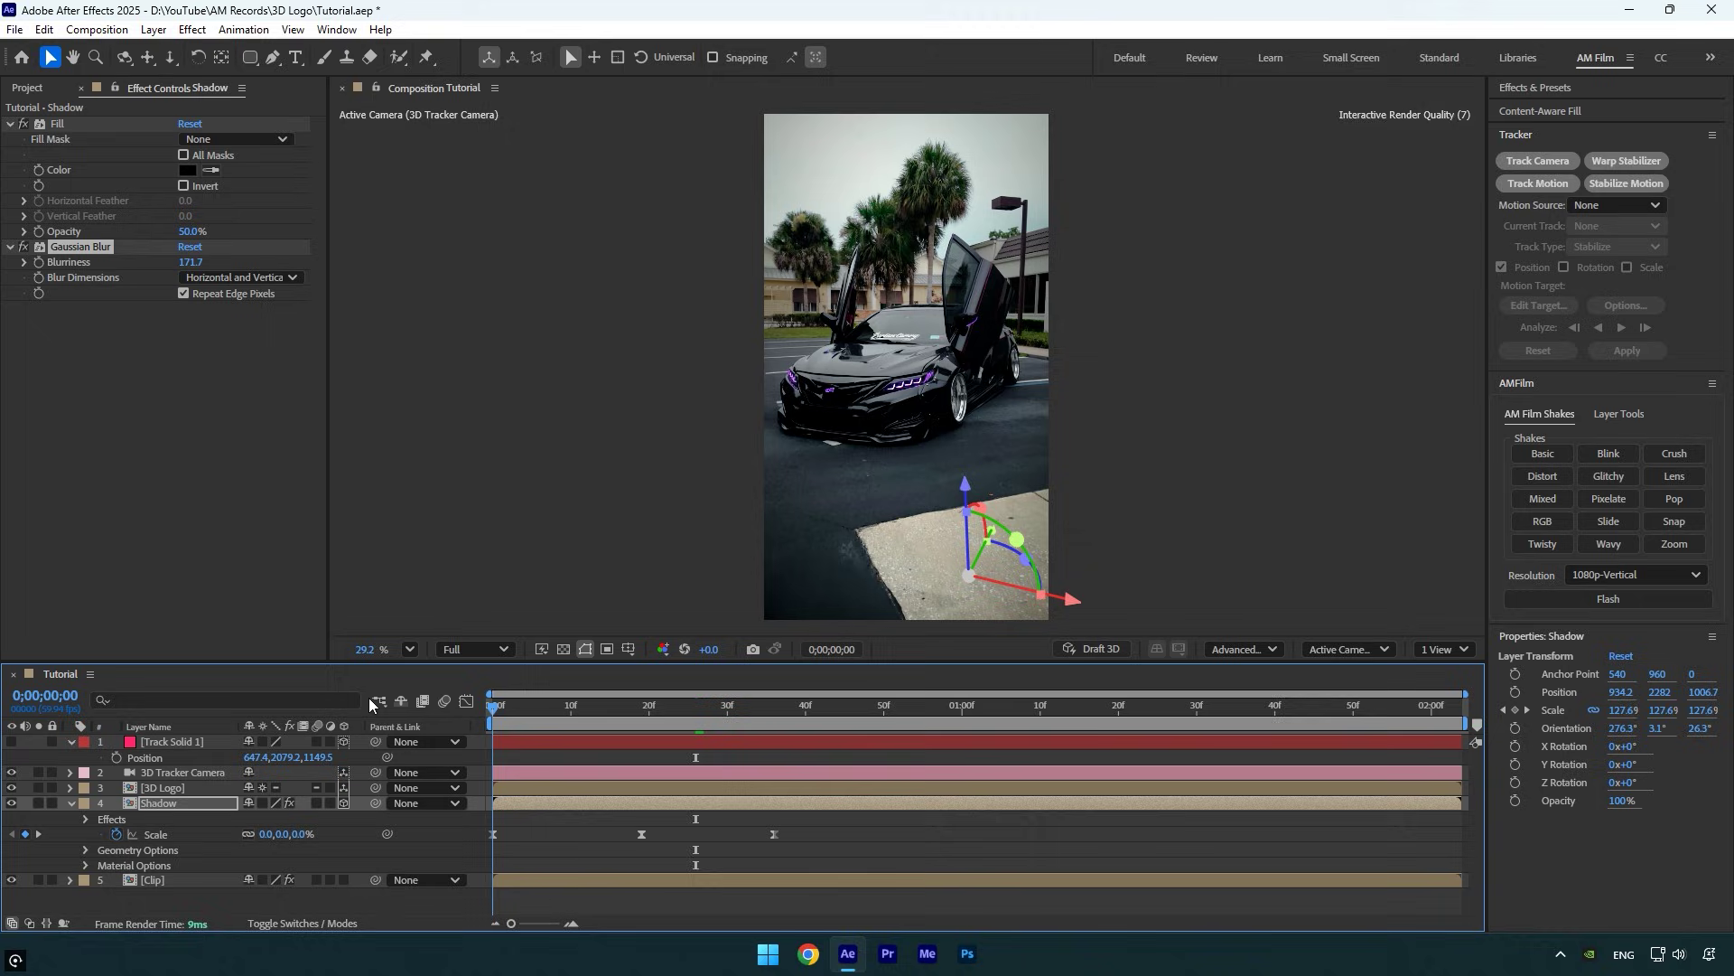
key(space)
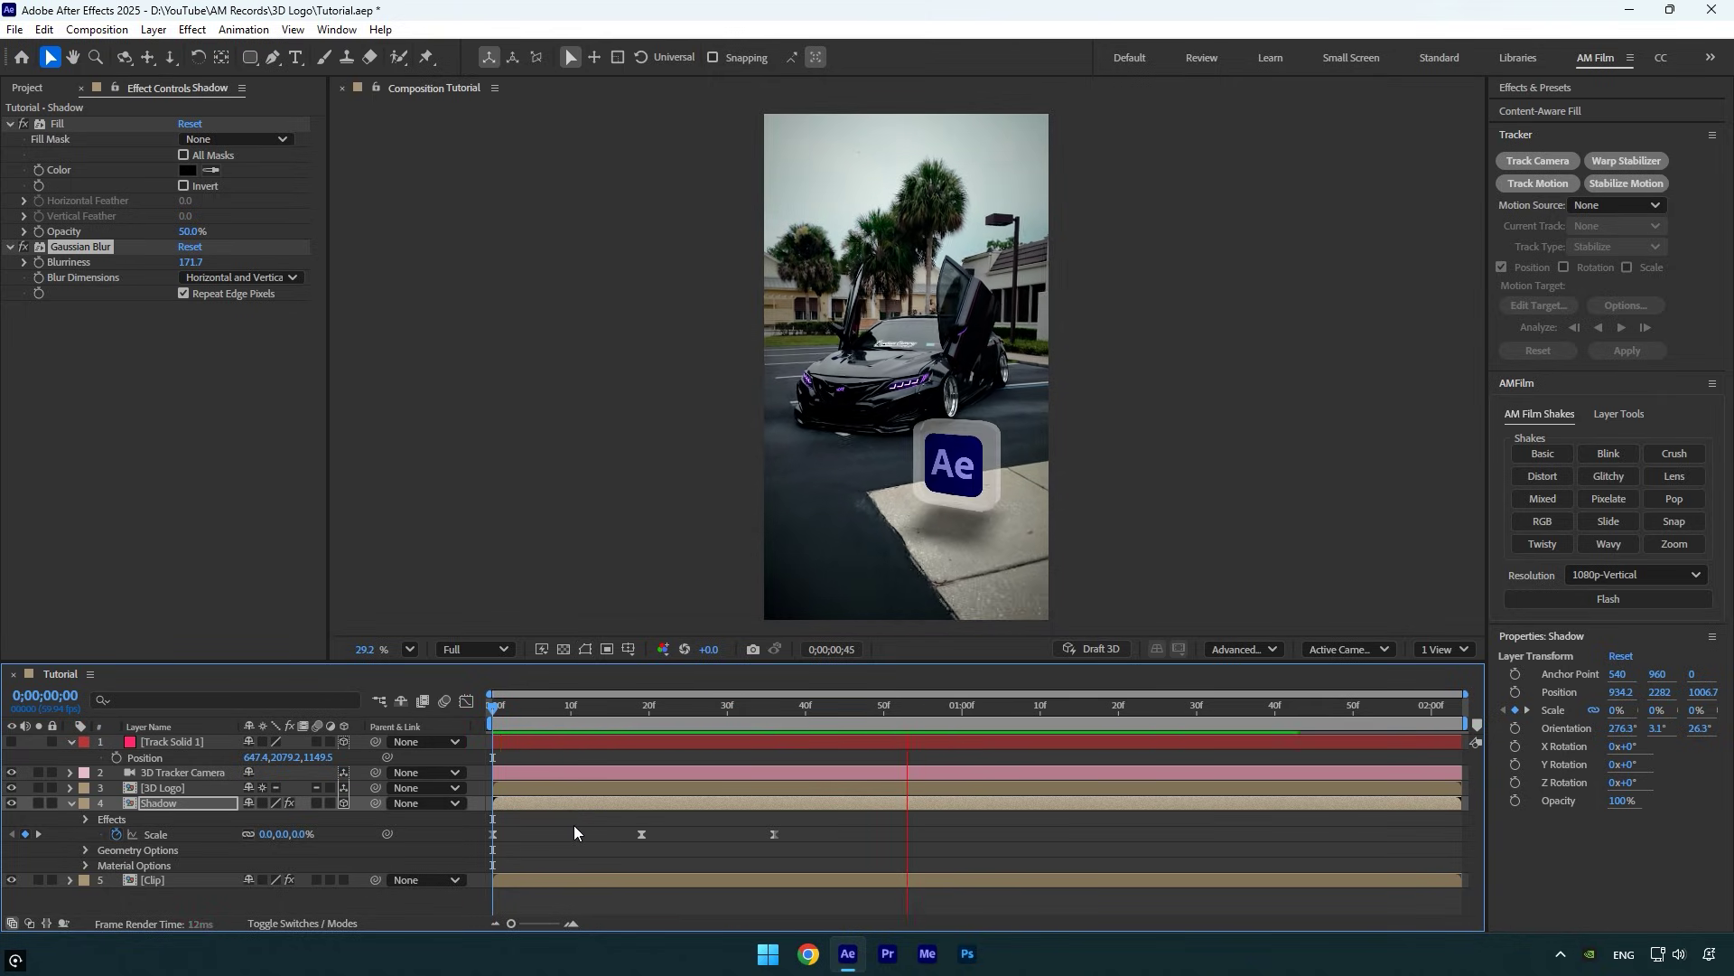